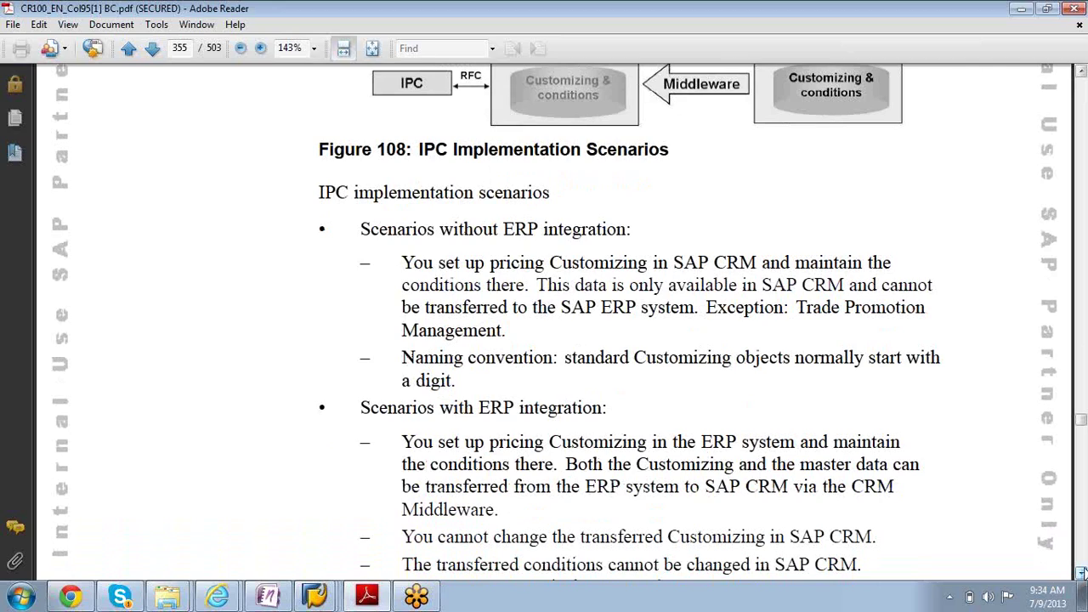
Read the IPC implementation scenarios without and with ERP integration, highlighting the heading "Scenarios with ERP integration"
{"action": "left_click_drag", "start_coordinate": [1082, 572], "coordinate": [1082, 573]}
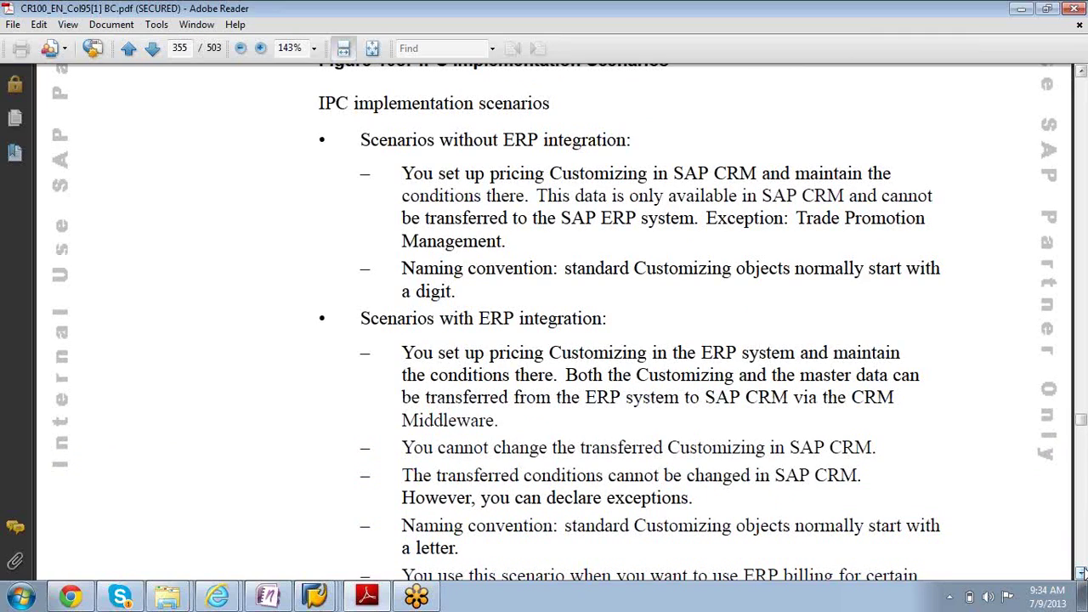
{"action": "left_click", "coordinate": [1081, 572]}
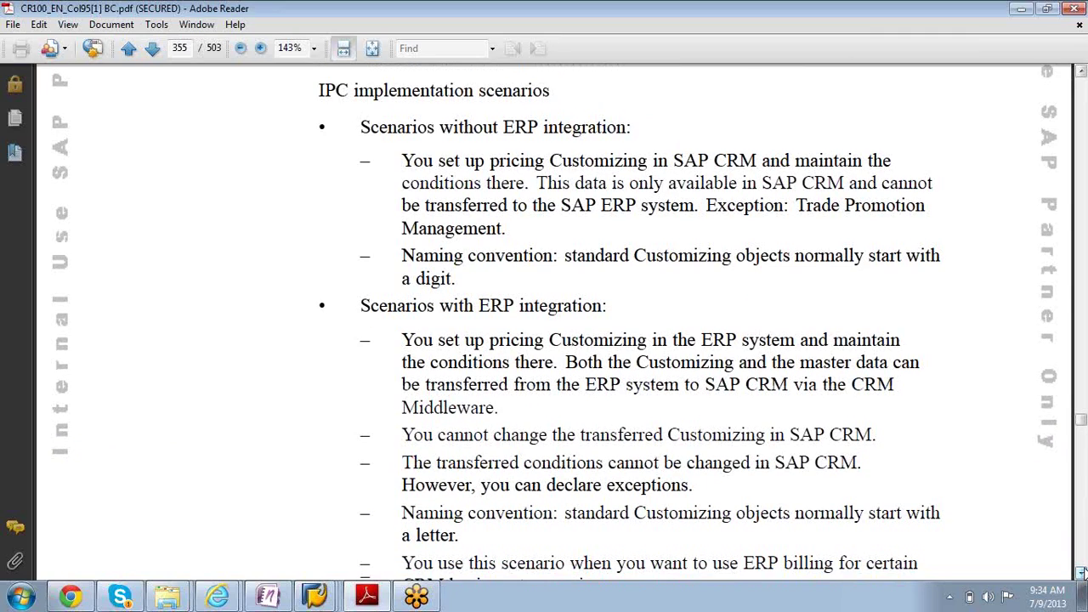
{"action": "left_click", "coordinate": [1081, 572]}
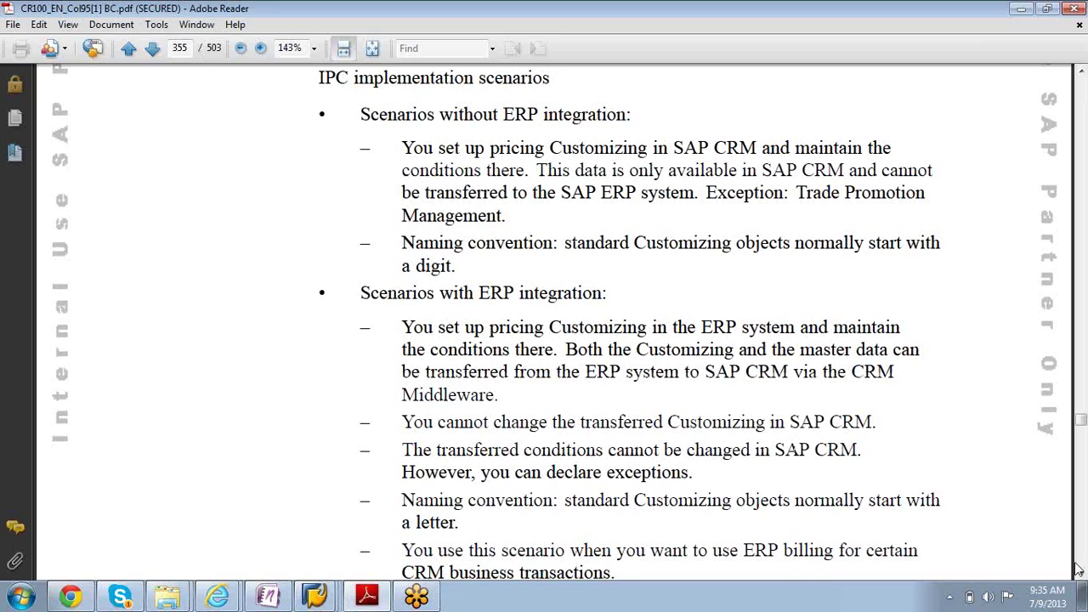
{"action": "left_click_drag", "start_coordinate": [1081, 575], "coordinate": [1081, 575]}
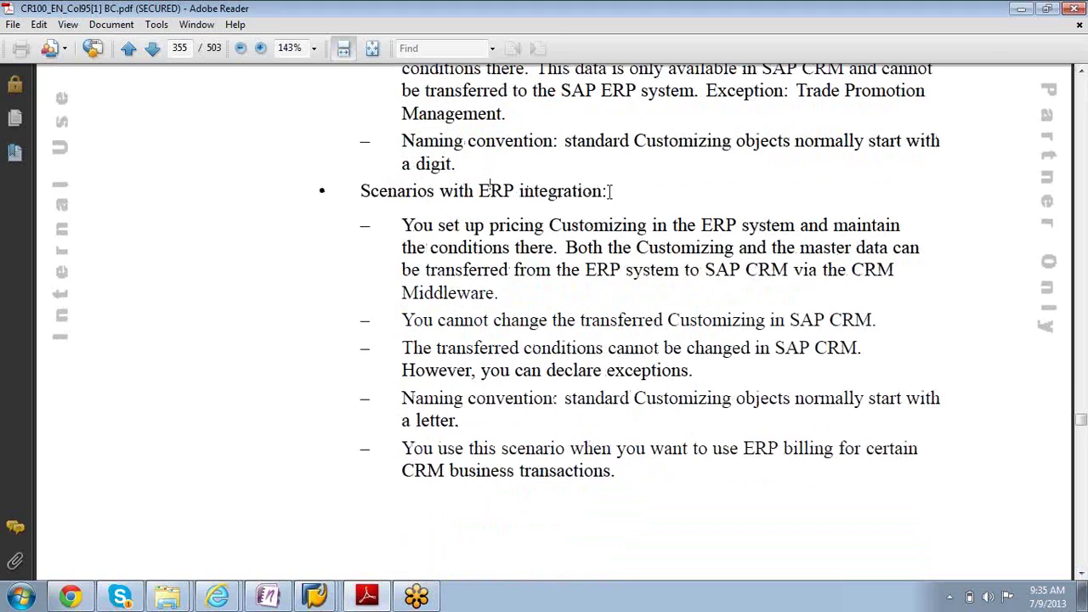
{"action": "left_click_drag", "start_coordinate": [602, 193], "coordinate": [357, 205]}
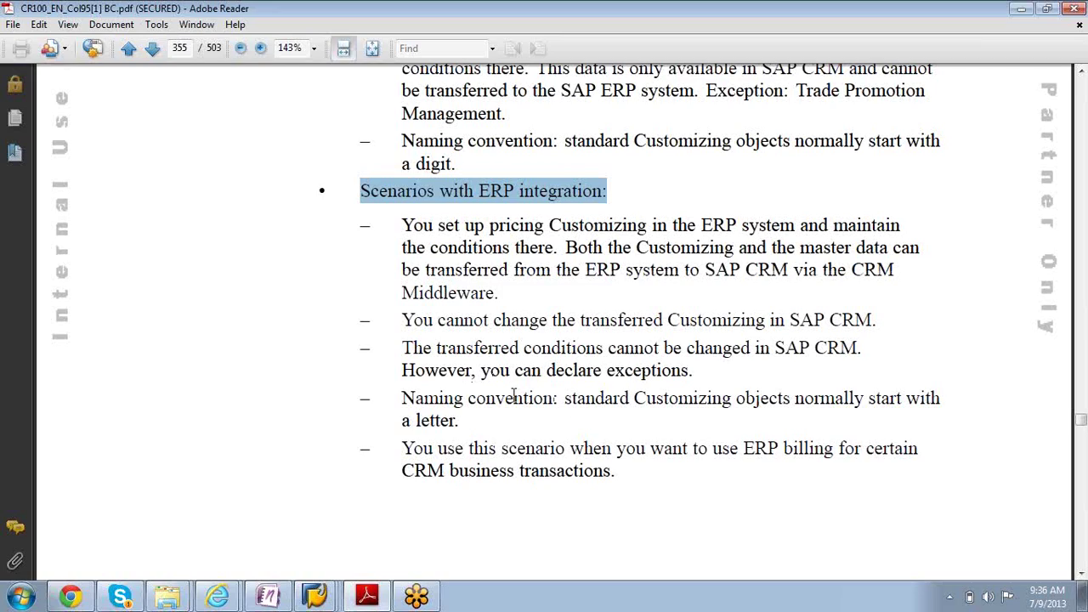
{"action": "left_click", "coordinate": [401, 407]}
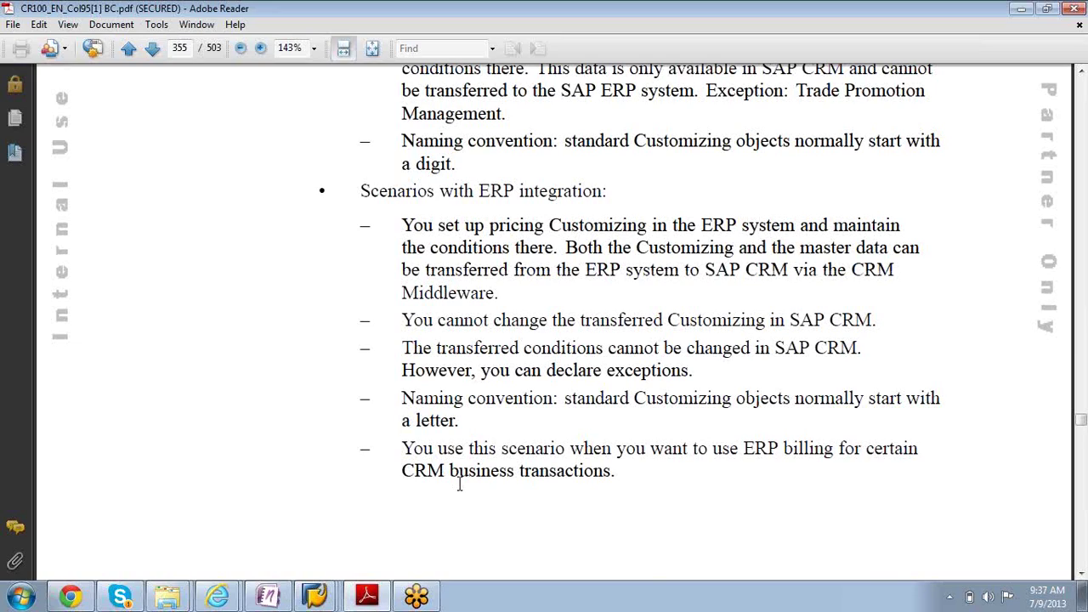
{"action": "scroll", "coordinate": [459, 483], "scroll_direction": "up", "scroll_amount": 10}
{"action": "scroll", "coordinate": [459, 483], "scroll_direction": "down", "scroll_amount": 10}
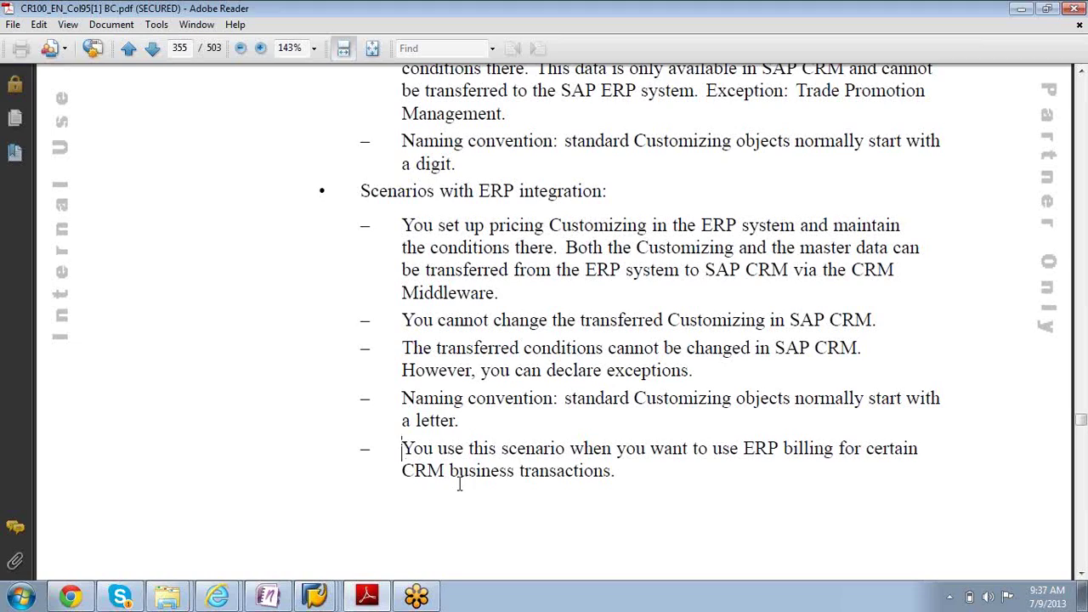
{"action": "scroll", "coordinate": [459, 483], "scroll_direction": "down", "scroll_amount": 10}
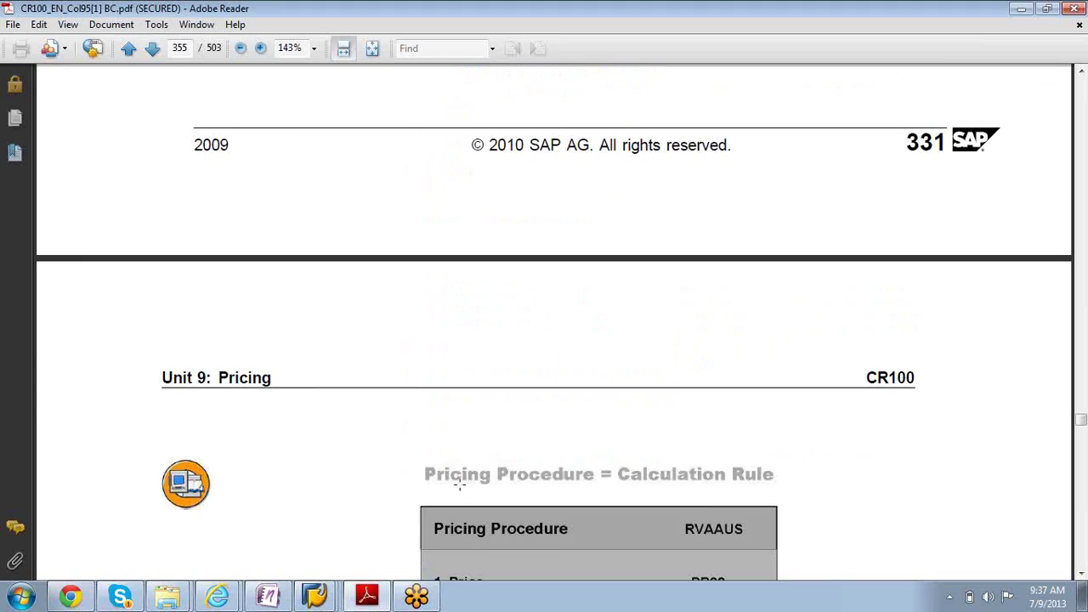
Look through the Unit 9 Pricing pages on pricing procedures, condition types, access sequences and condition tables
{"action": "left_click", "coordinate": [1082, 575]}
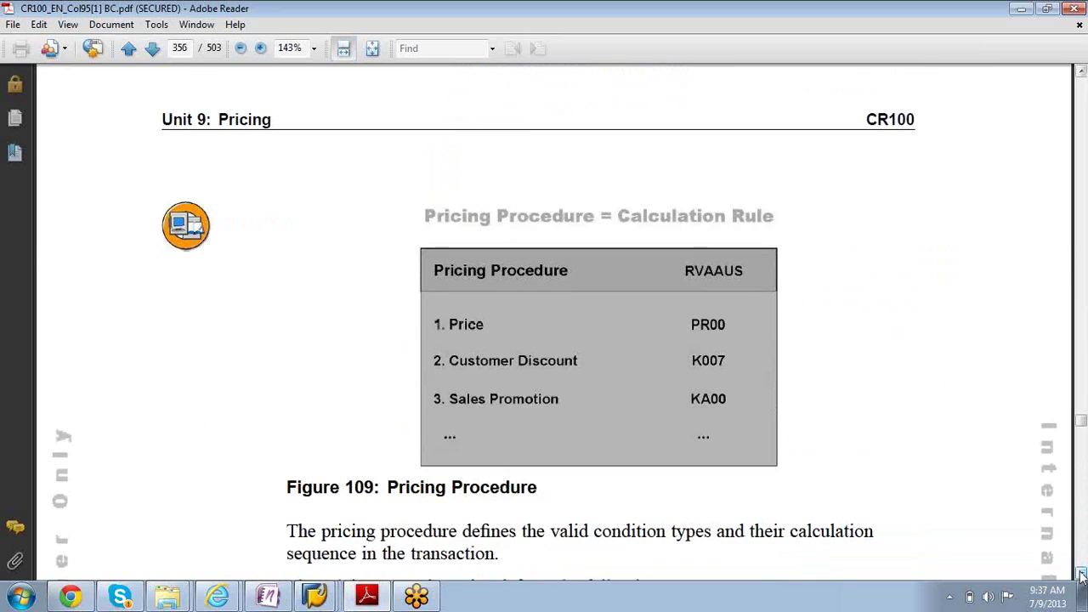
{"action": "left_click", "coordinate": [1081, 575]}
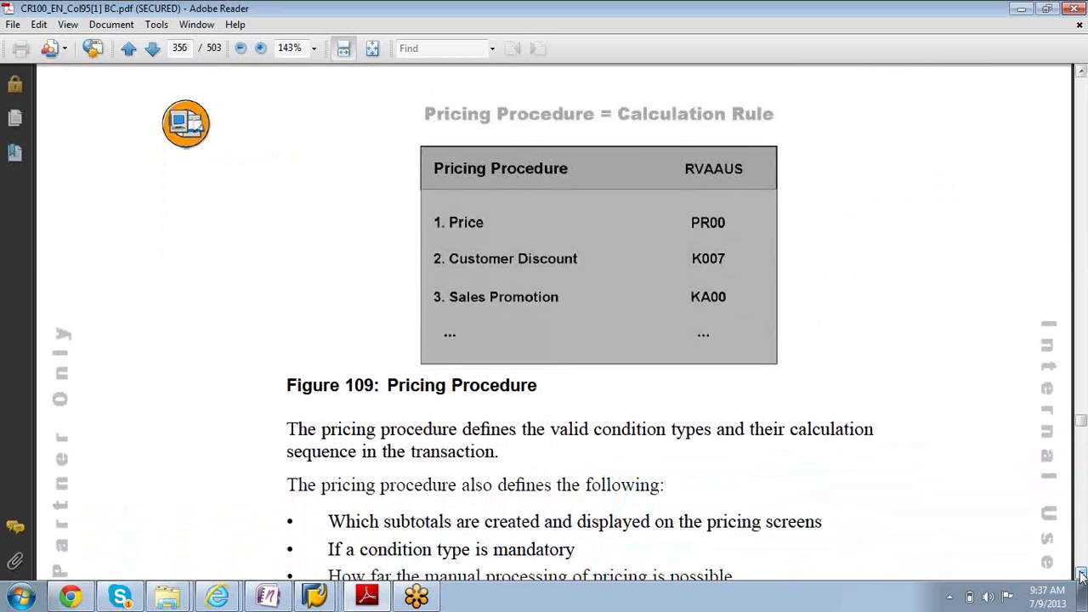
{"action": "left_click", "coordinate": [1082, 575]}
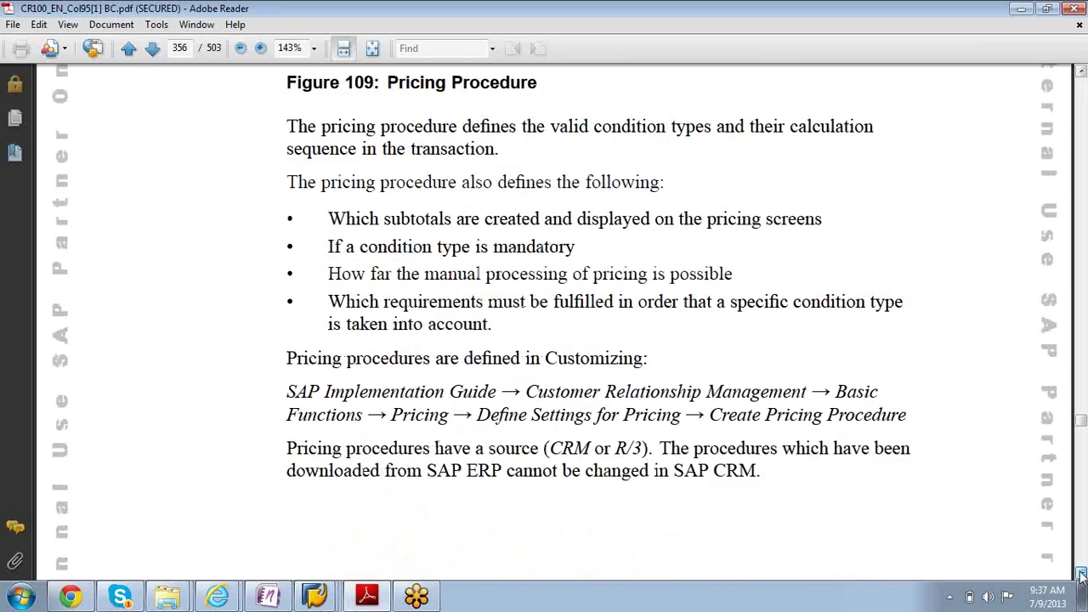
{"action": "left_click", "coordinate": [1081, 575]}
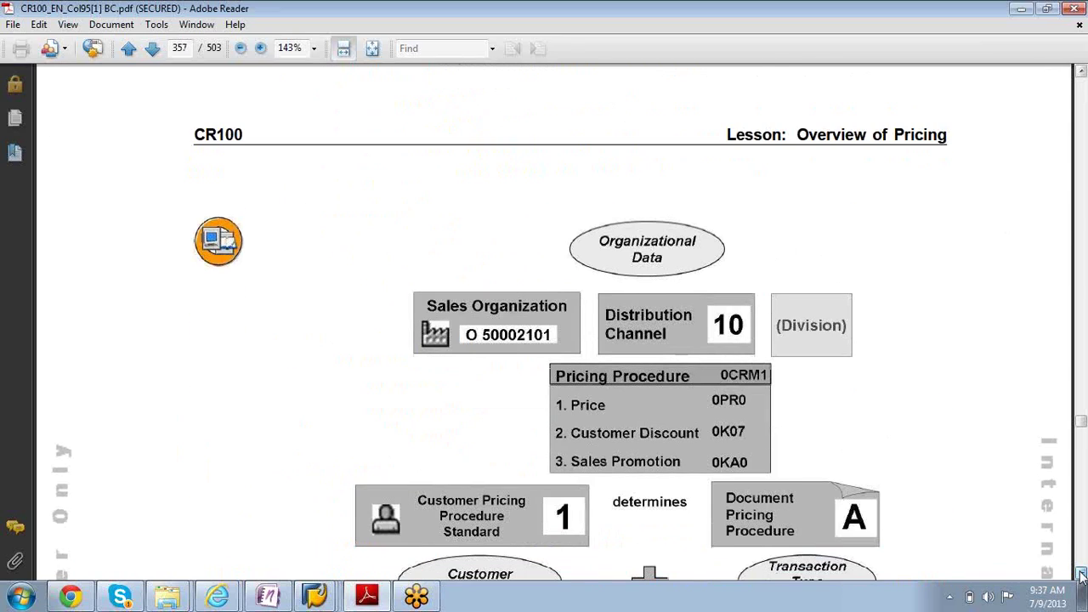
{"action": "left_click", "coordinate": [1082, 575]}
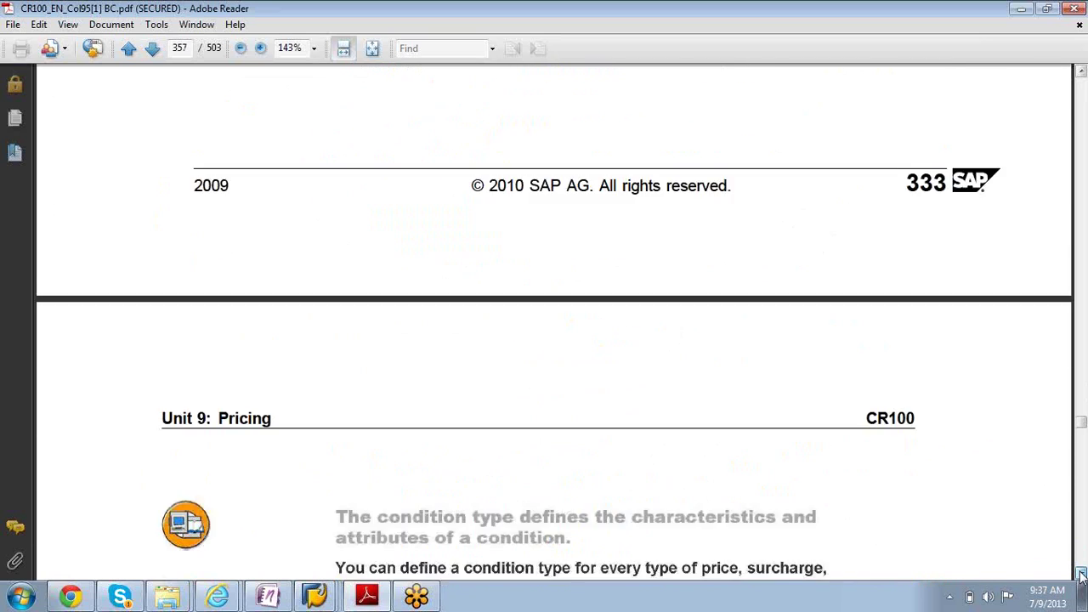
{"action": "left_click", "coordinate": [1082, 575]}
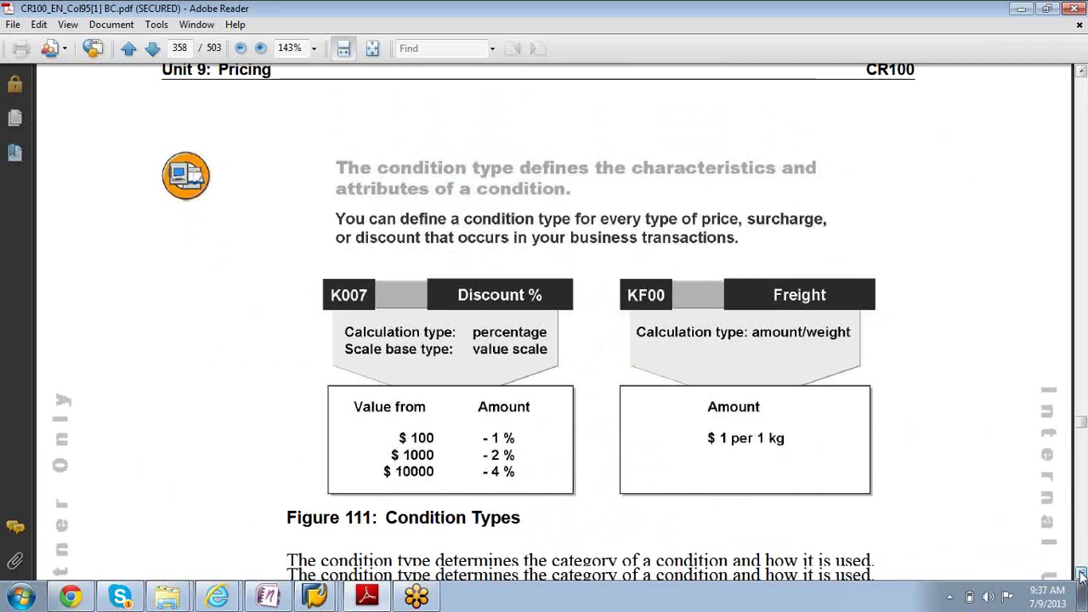
{"action": "left_click", "coordinate": [1082, 575]}
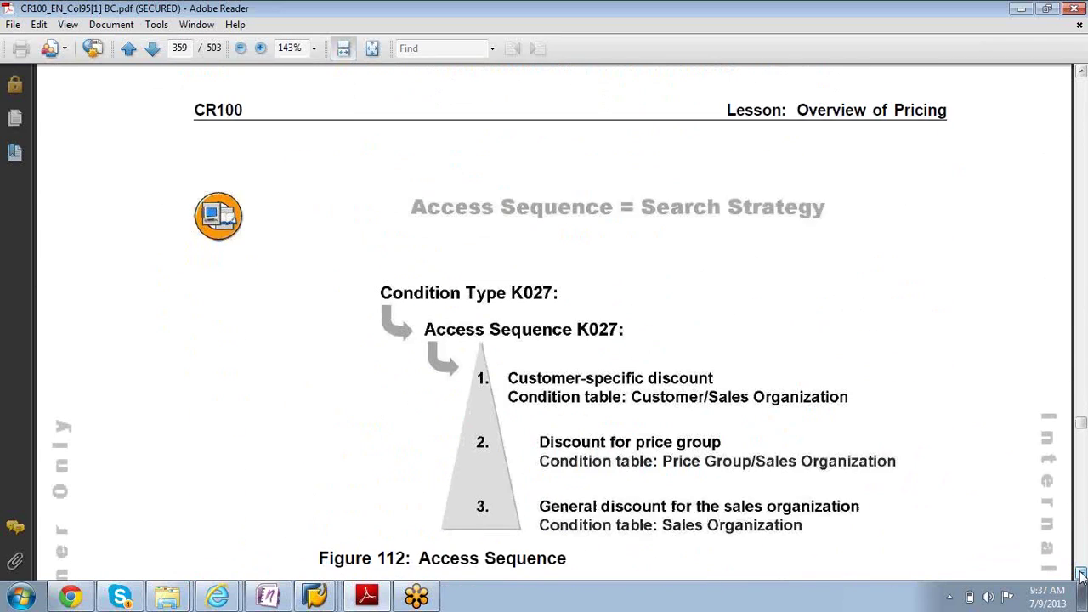
{"action": "left_click", "coordinate": [1082, 575]}
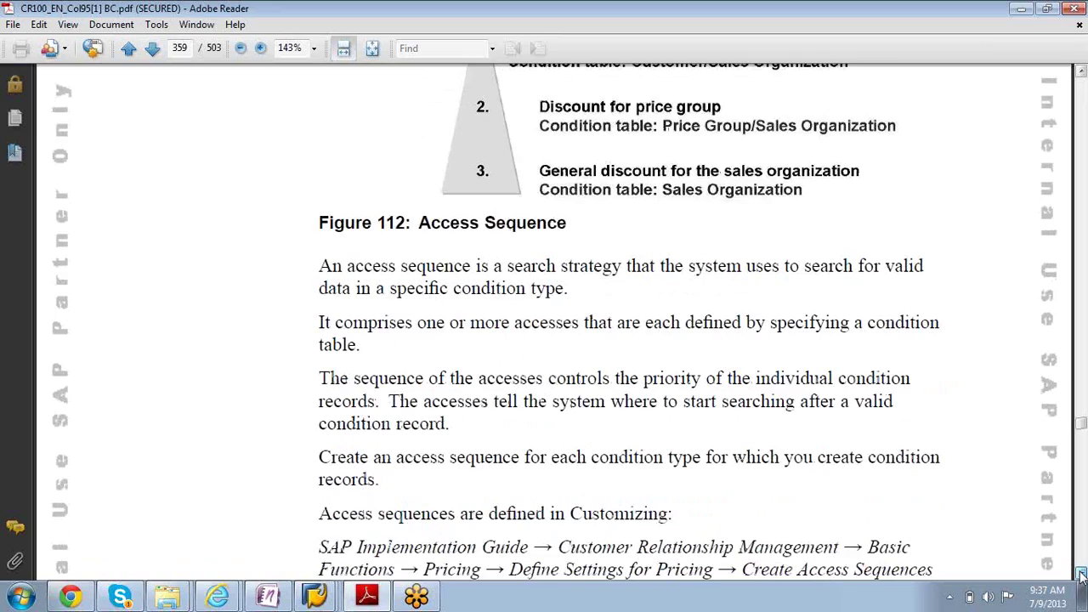
{"action": "left_click", "coordinate": [1082, 575]}
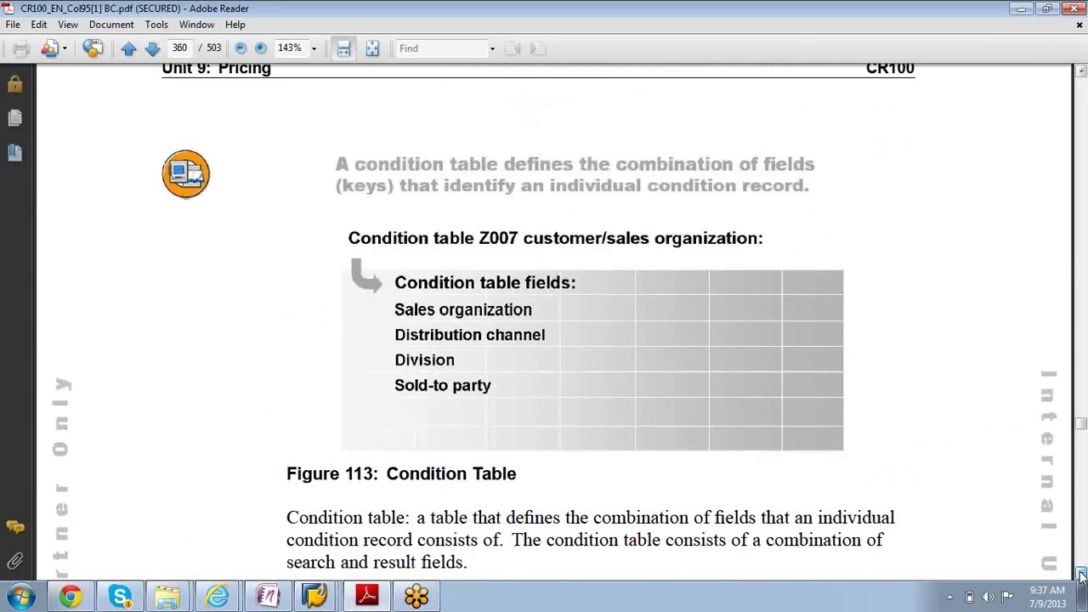
{"action": "left_click", "coordinate": [1081, 575]}
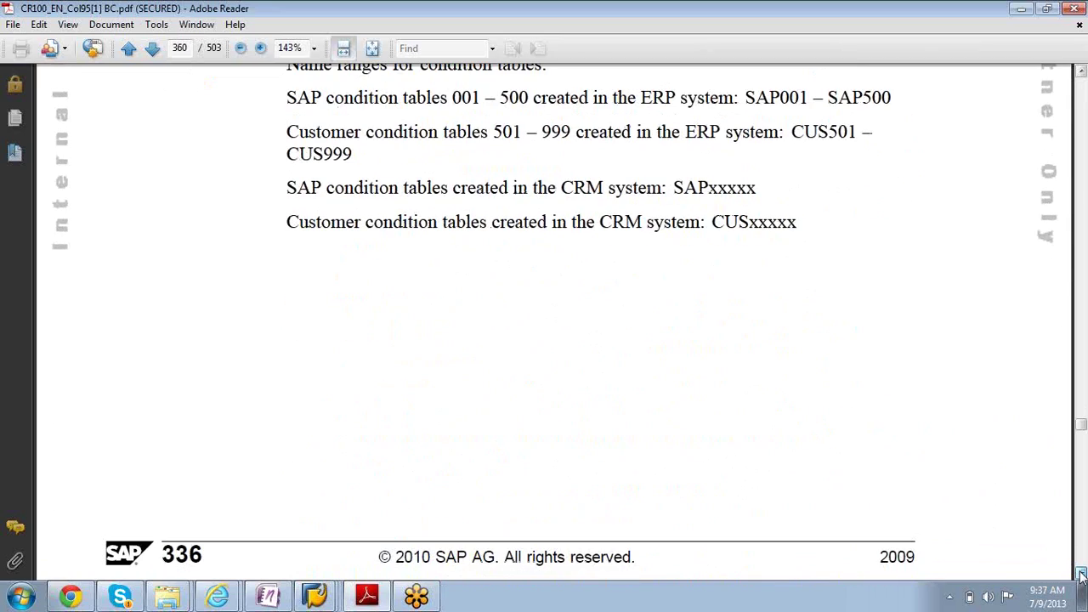
{"action": "left_click", "coordinate": [1082, 575]}
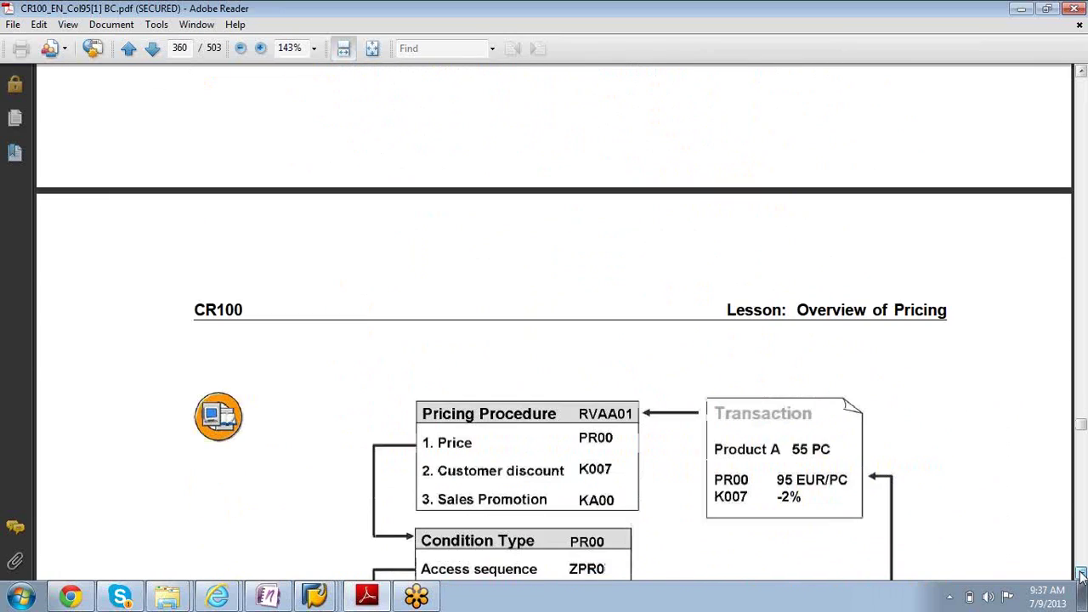
Examine the Condition Technique diagram in Figure 114, following the transaction's price and discount conditions to pricing procedure RVAA01
{"action": "left_click", "coordinate": [1081, 575]}
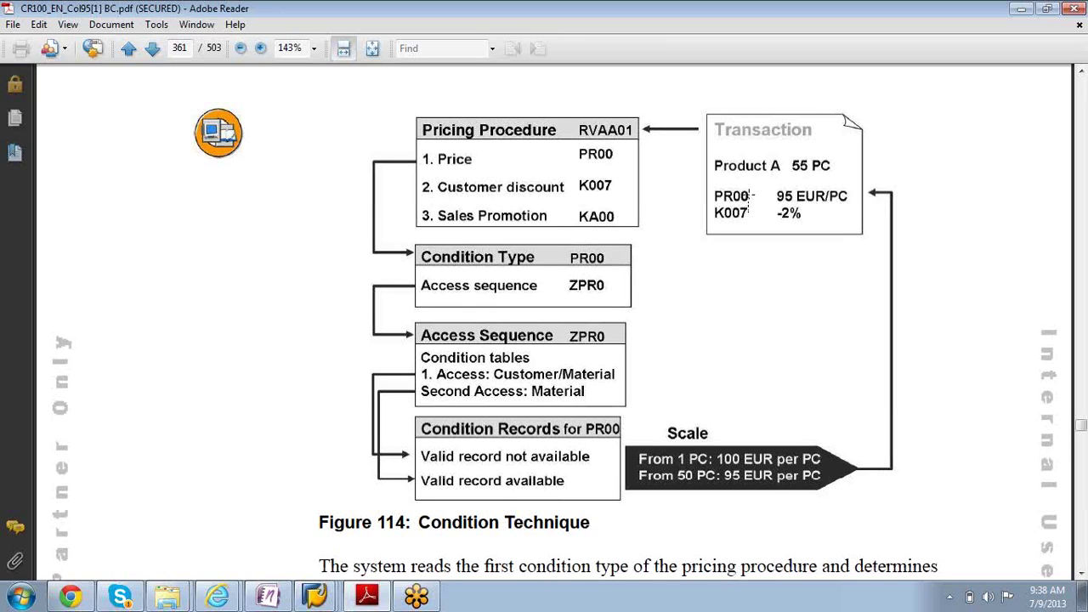
{"action": "left_click", "coordinate": [749, 198]}
{"action": "left_click", "coordinate": [752, 259]}
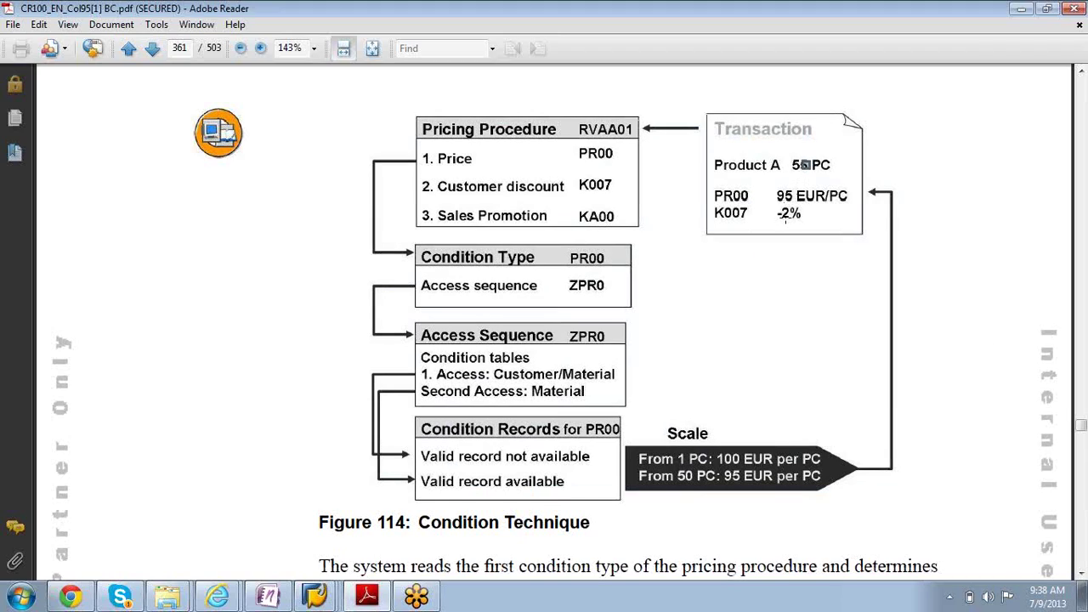
{"action": "left_click", "coordinate": [797, 189]}
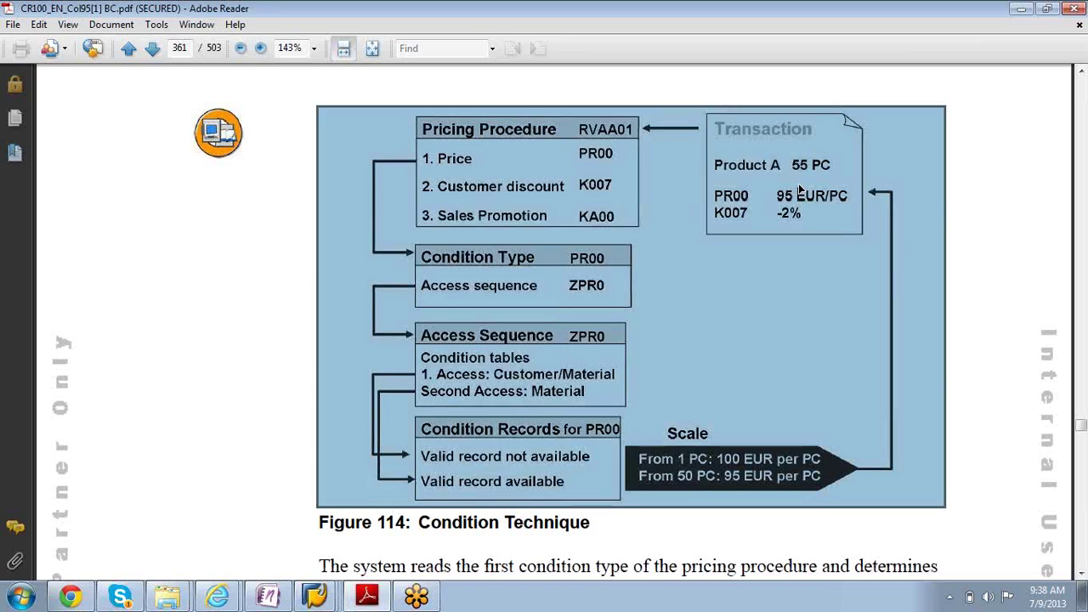
{"action": "left_click", "coordinate": [799, 185]}
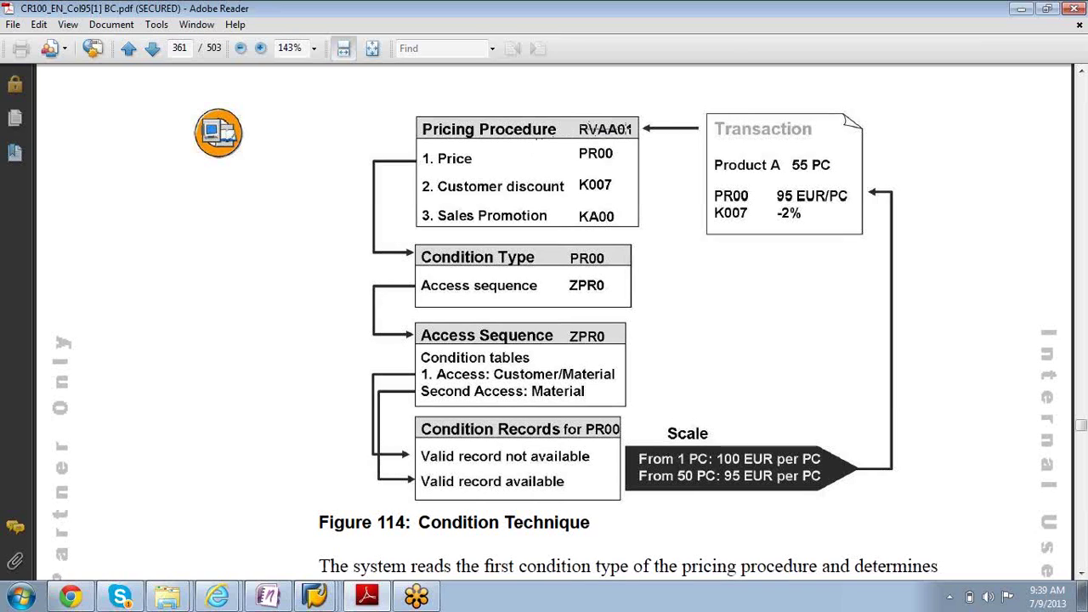
{"action": "left_click", "coordinate": [628, 131]}
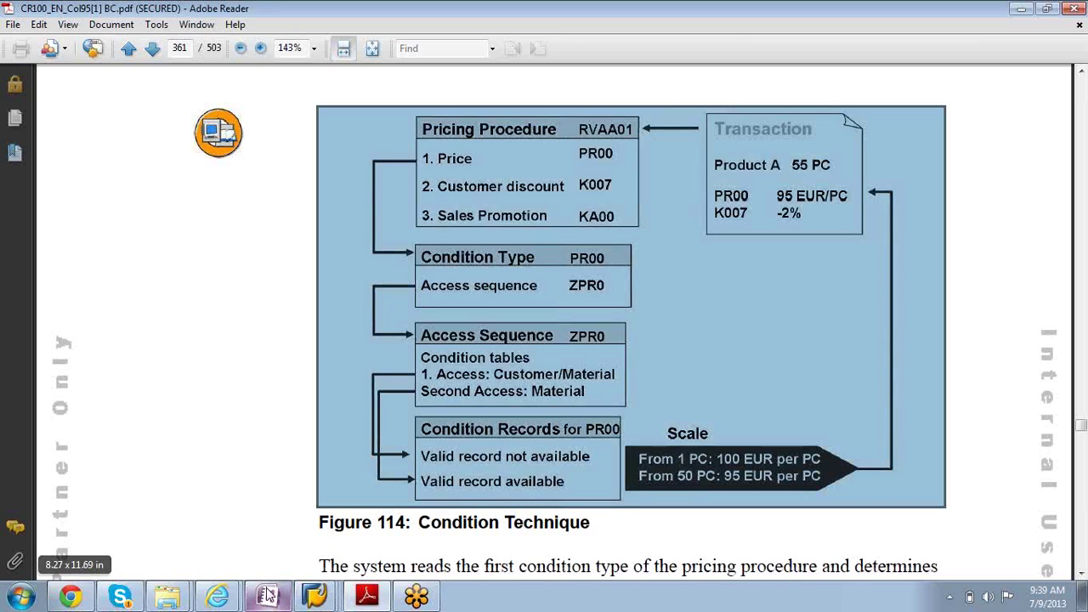
Switch to SAP Logon 710 and open the logon screen of the fourth system in the list
{"action": "left_click", "coordinate": [315, 597]}
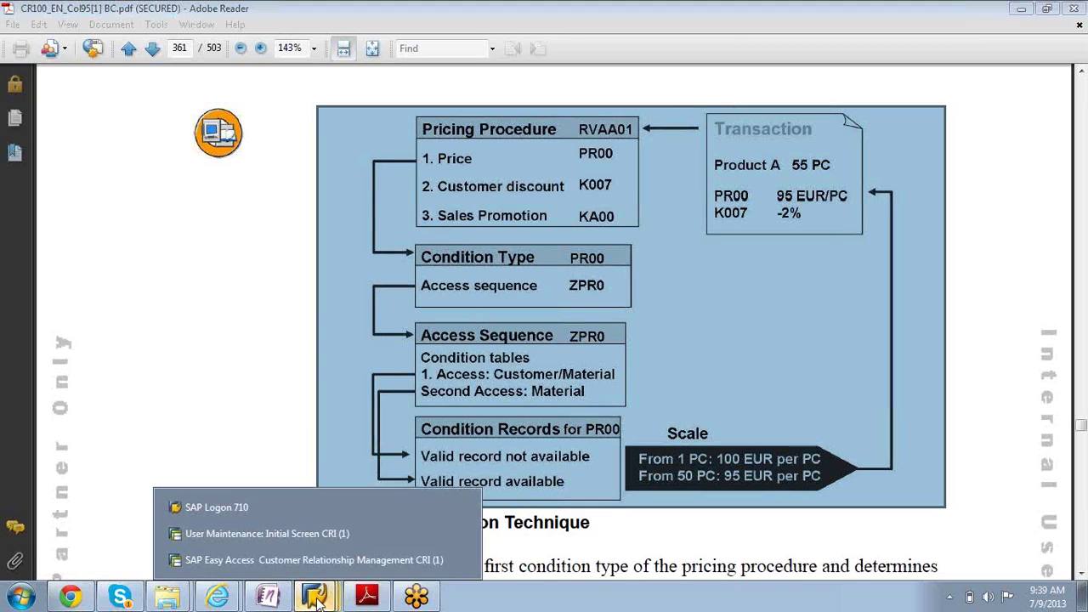
{"action": "left_click", "coordinate": [250, 510]}
{"action": "left_click", "coordinate": [402, 289]}
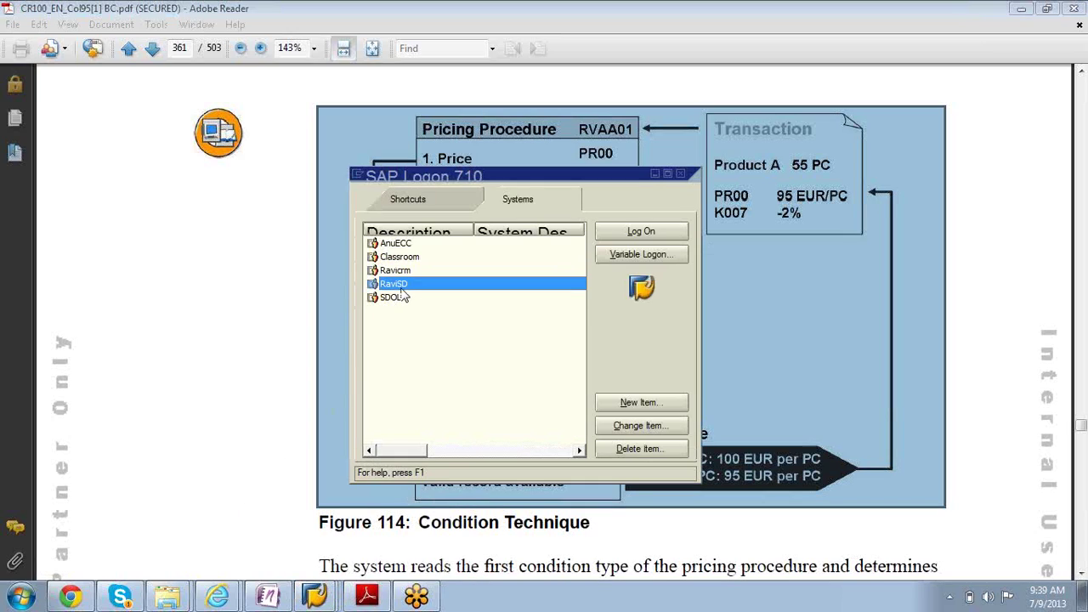
{"action": "left_click", "coordinate": [626, 235]}
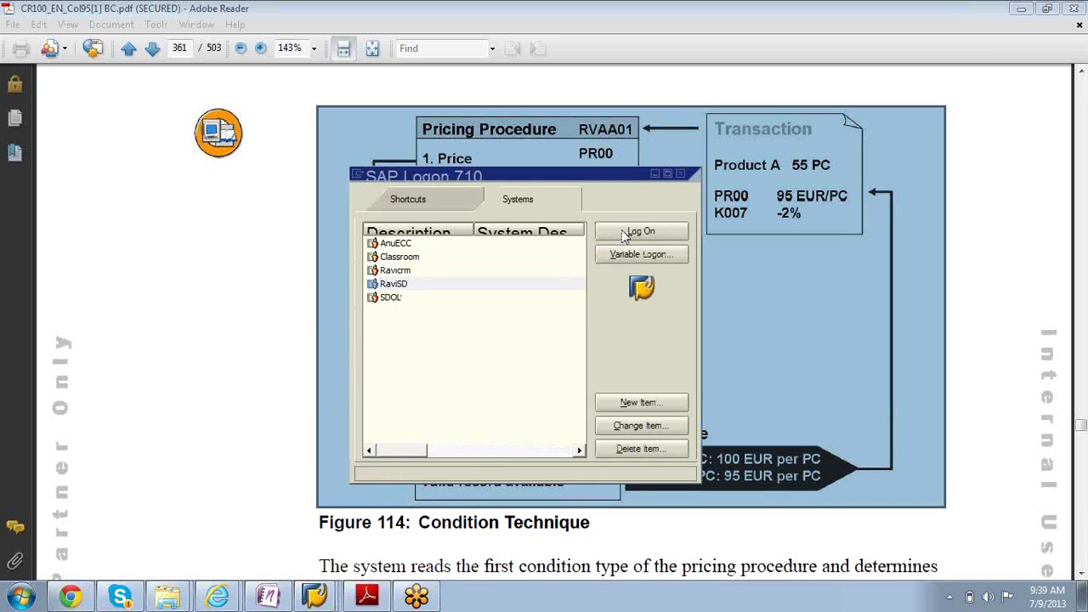
Log on to client 800 with the account user name and password
{"action": "type", "text": "r"}
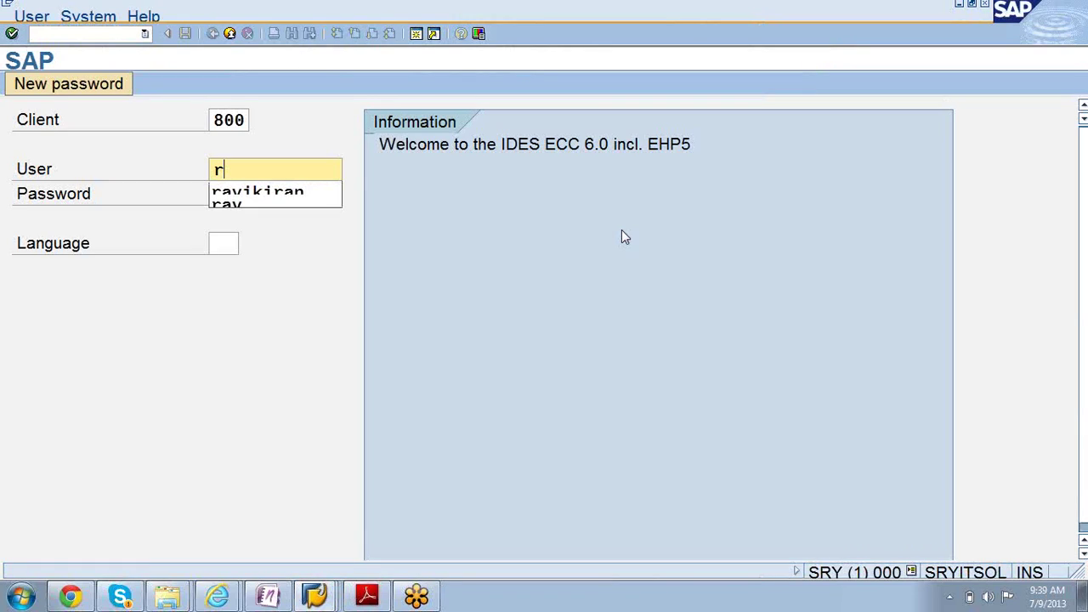
{"action": "left_click", "coordinate": [322, 194]}
{"action": "left_click", "coordinate": [300, 194]}
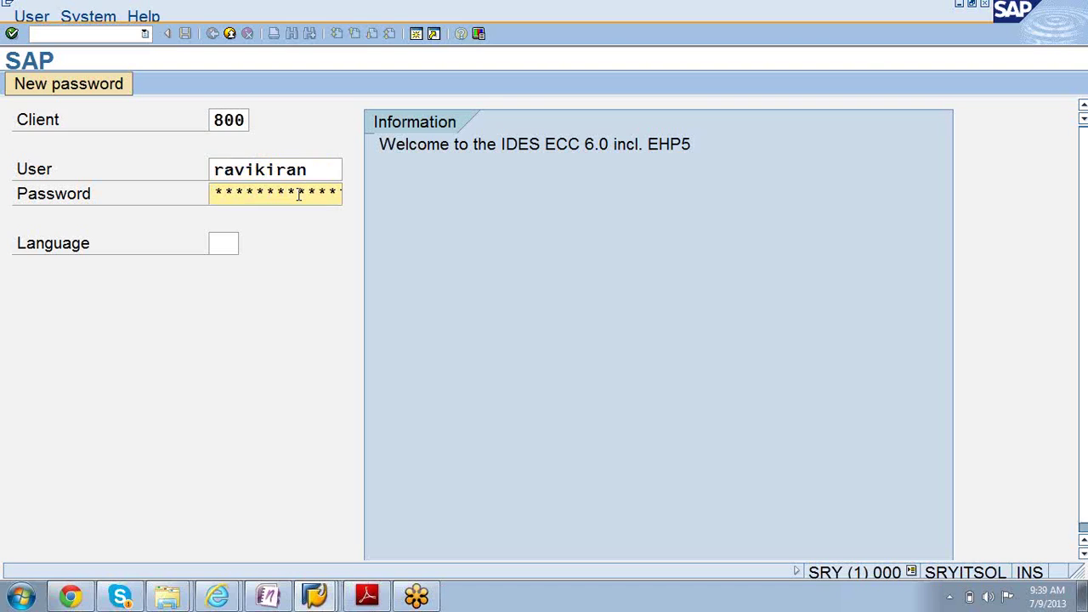
{"action": "type", "text": "*******"}
{"action": "key", "text": "Return"}
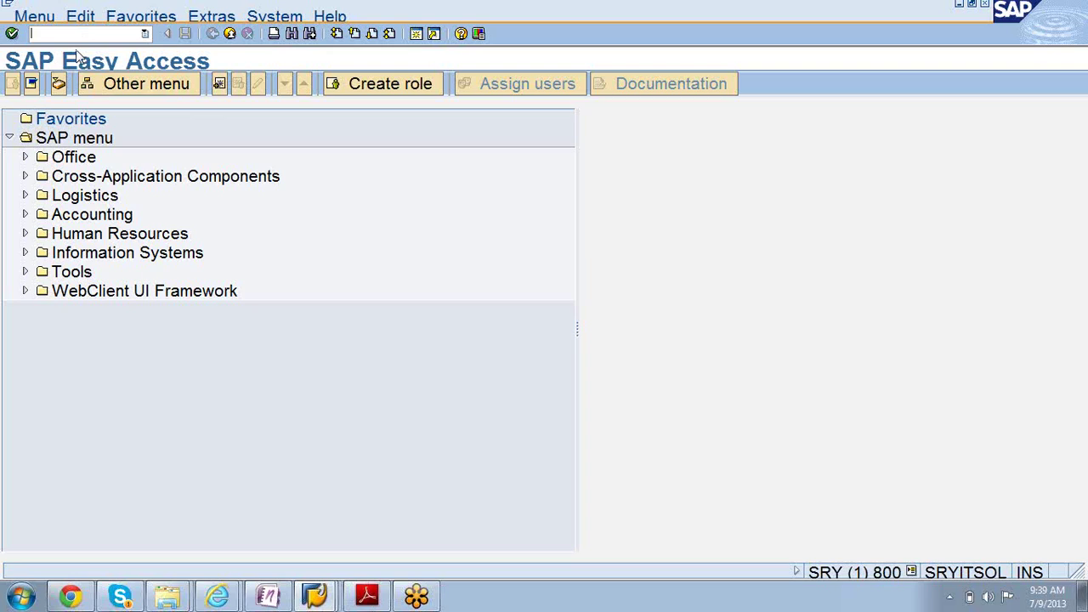
{"action": "type", "text": "spro"}
{"action": "key", "text": "BackSpace"}
{"action": "key", "text": "BackSpace"}
{"action": "key", "text": "BackSpace"}
{"action": "key", "text": "BackSpace"}
Run transaction VA03 and try to display an existing sales order by its order number
{"action": "type", "text": "va03"}
{"action": "key", "text": "Return"}
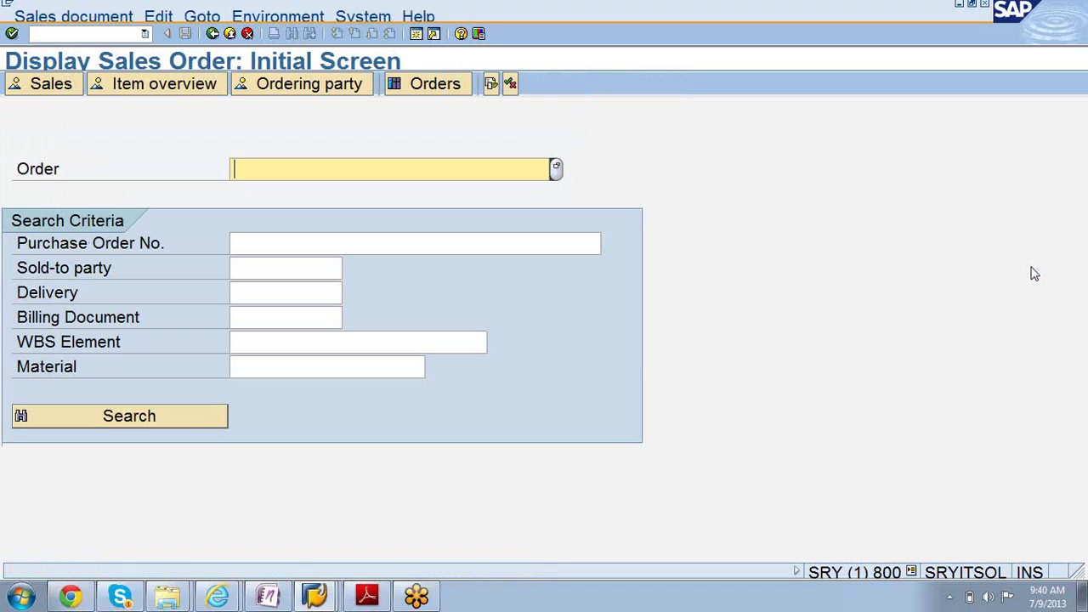
{"action": "type", "text": "54"}
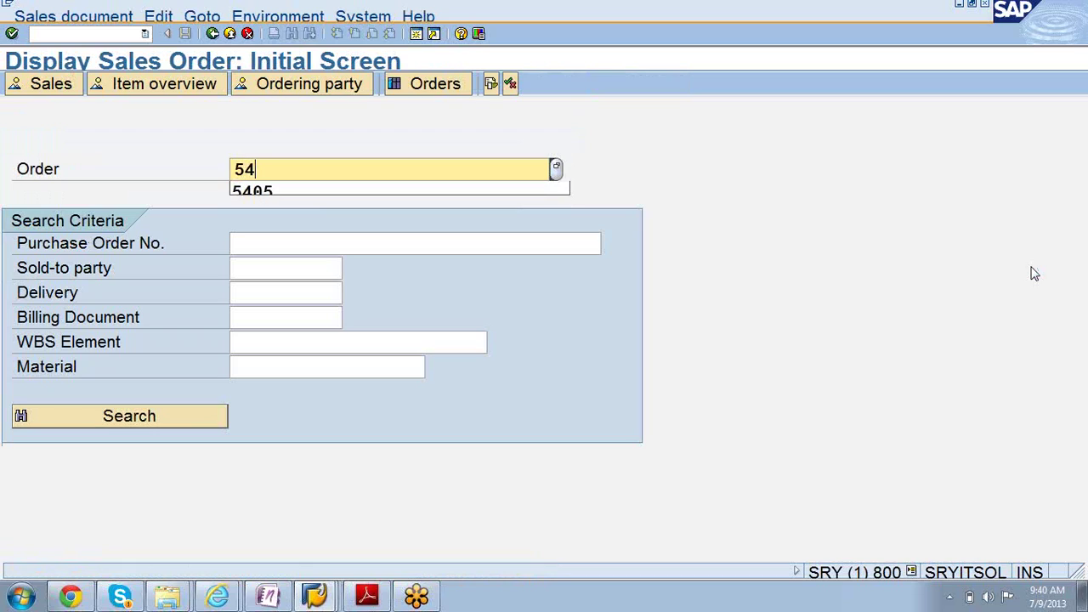
{"action": "left_click", "coordinate": [404, 188]}
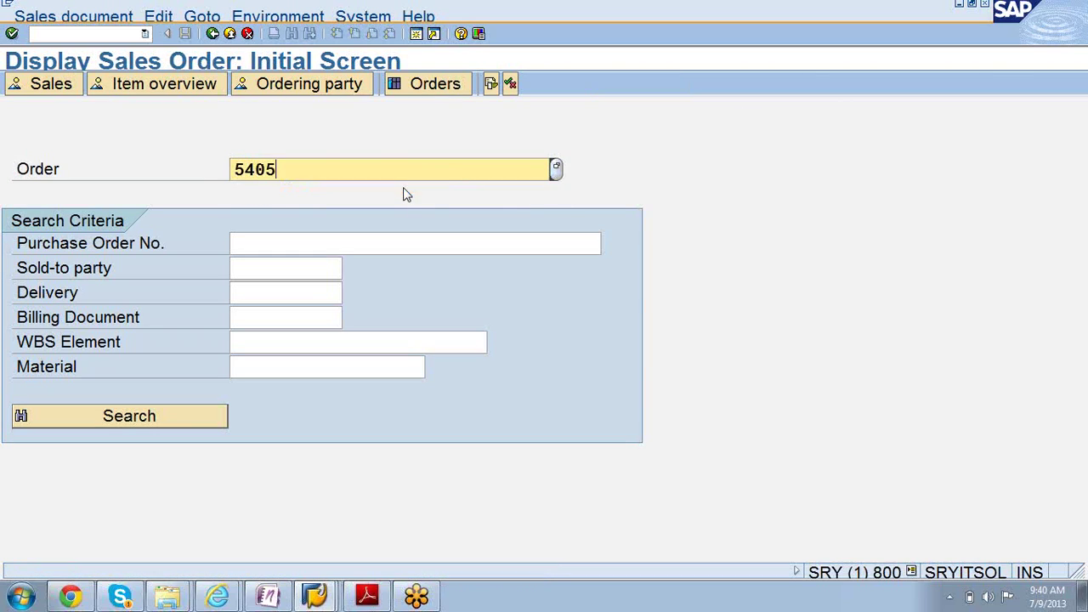
{"action": "left_click", "coordinate": [12, 34]}
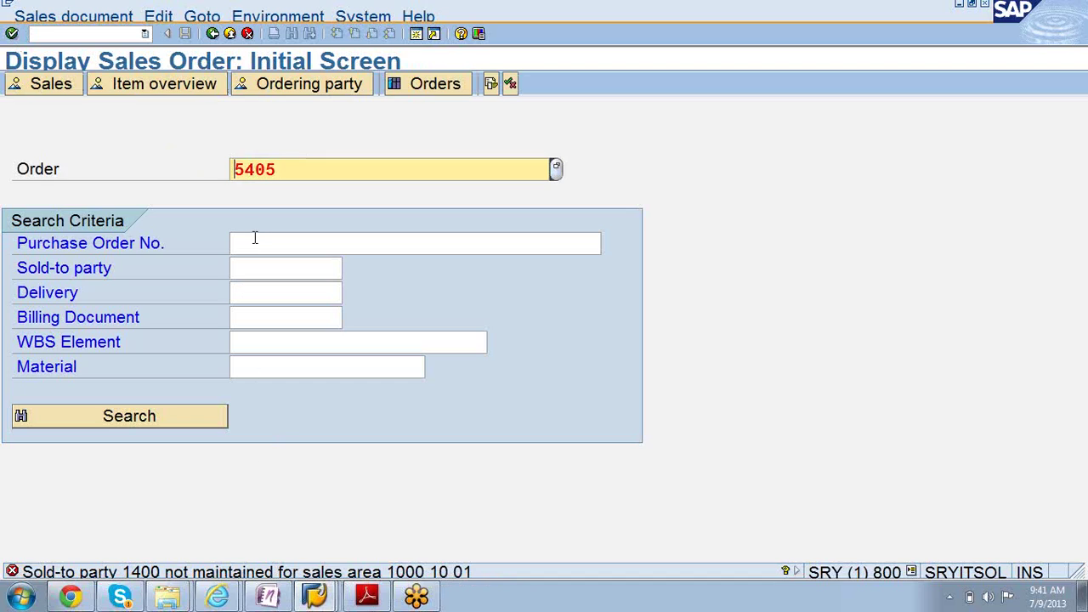
{"action": "left_click", "coordinate": [12, 34]}
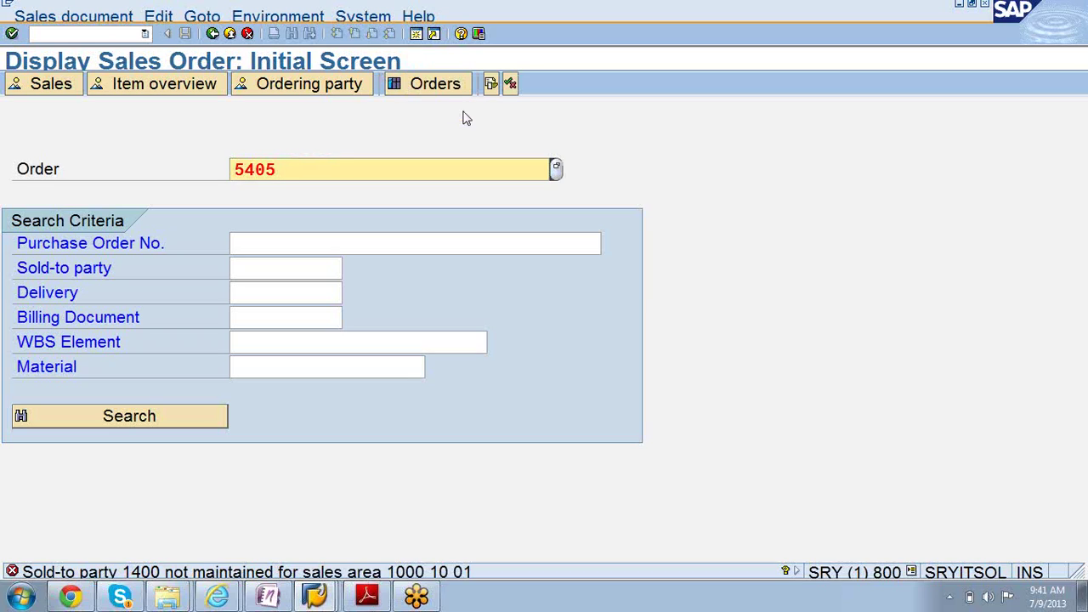
Replace the order number with the third result of an unrestricted sales document search by customer PO number, and try to display that order
{"action": "key", "text": "Return"}
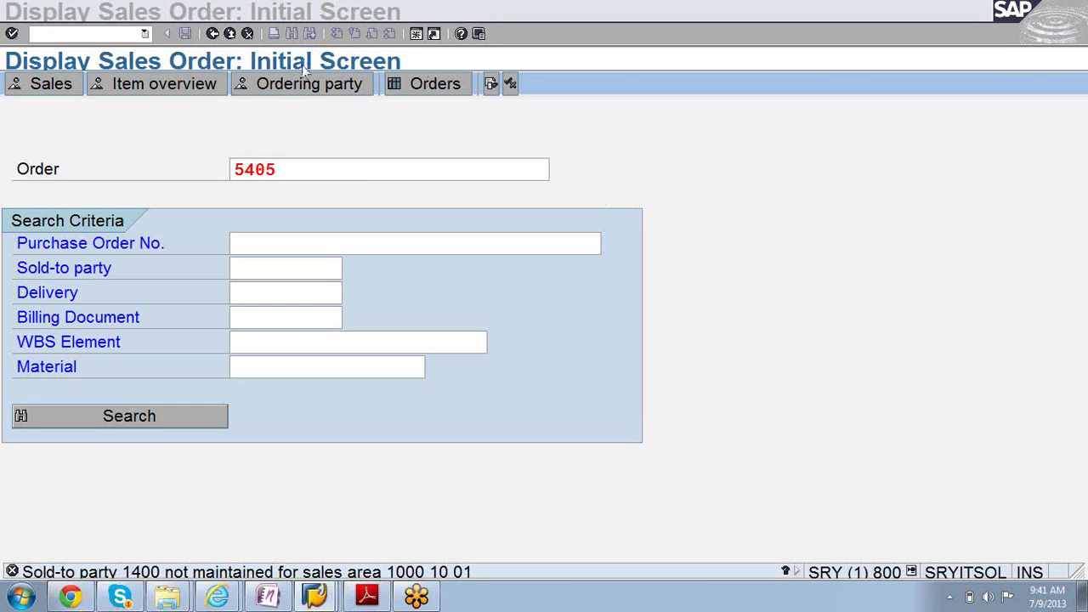
{"action": "left_click", "coordinate": [295, 168]}
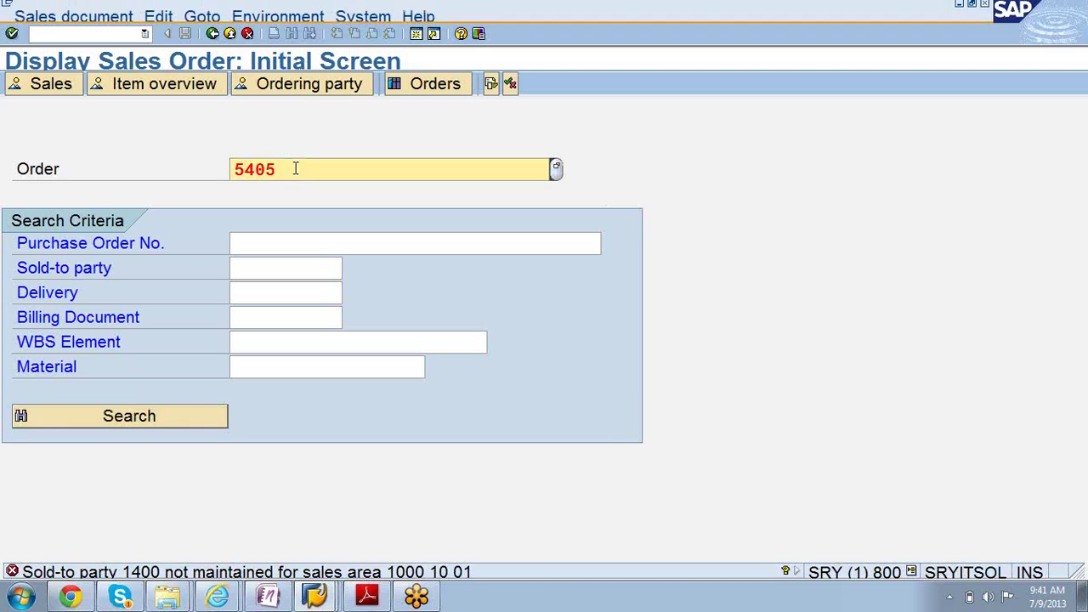
{"action": "key", "text": "BackSpace"}
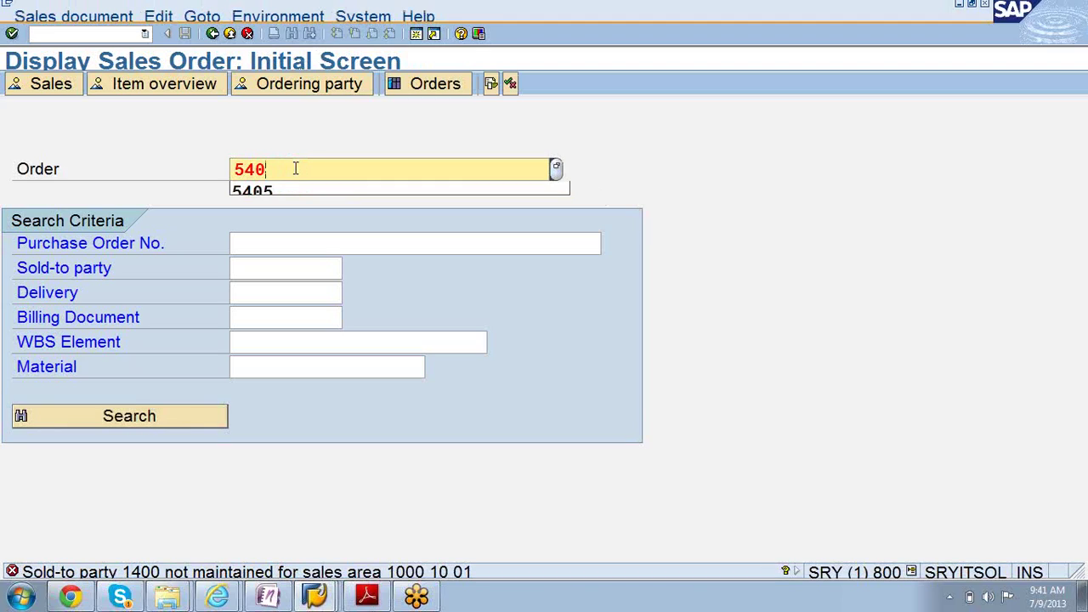
{"action": "type", "text": "0"}
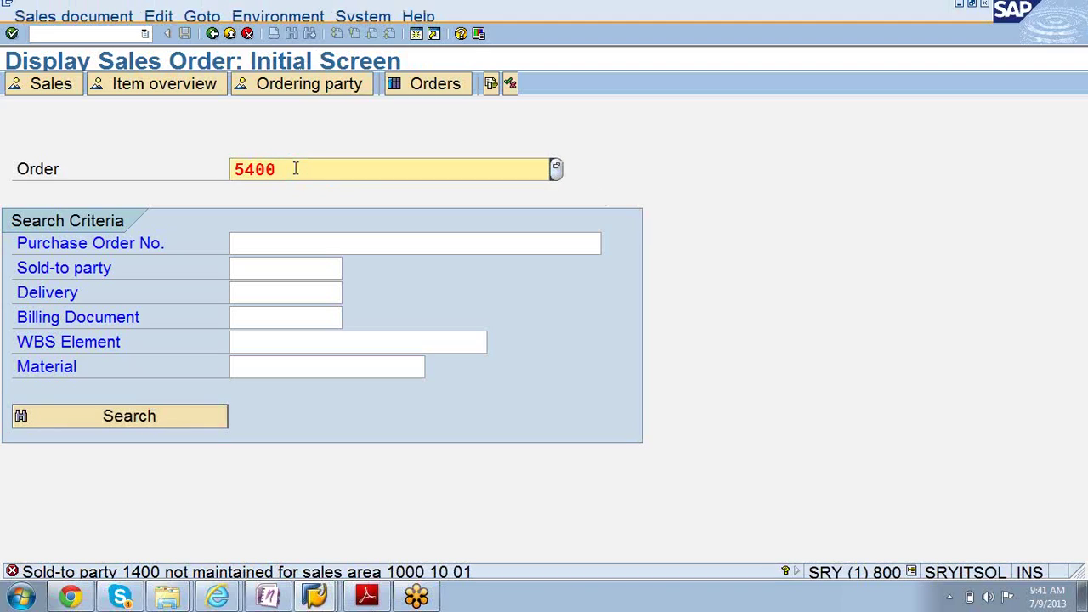
{"action": "key", "text": "BackSpace"}
{"action": "key", "text": "BackSpace"}
{"action": "key", "text": "BackSpace"}
{"action": "key", "text": "BackSpace"}
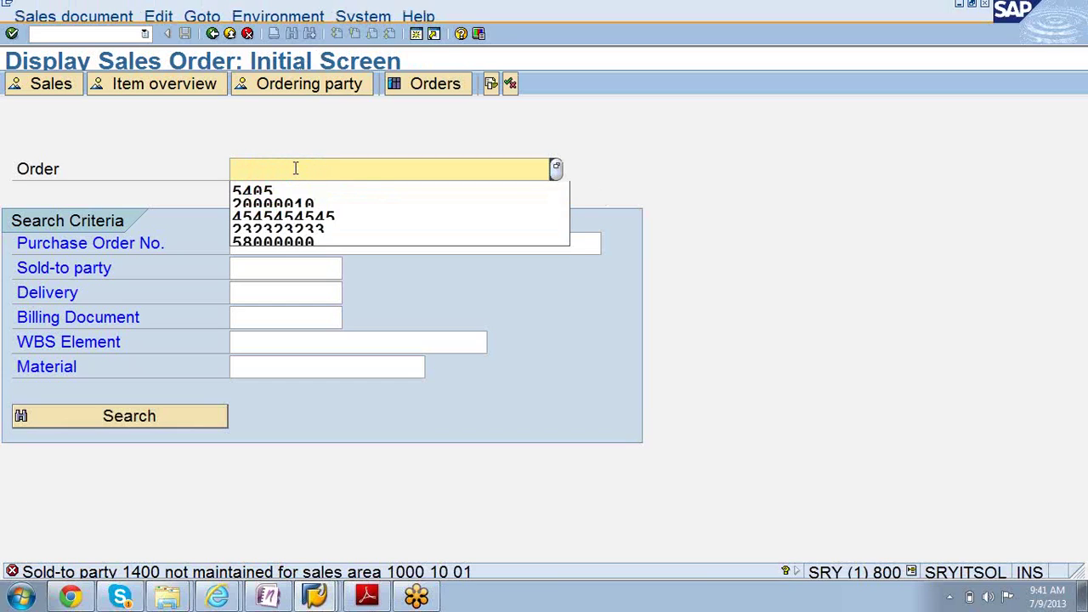
{"action": "key", "text": "Return"}
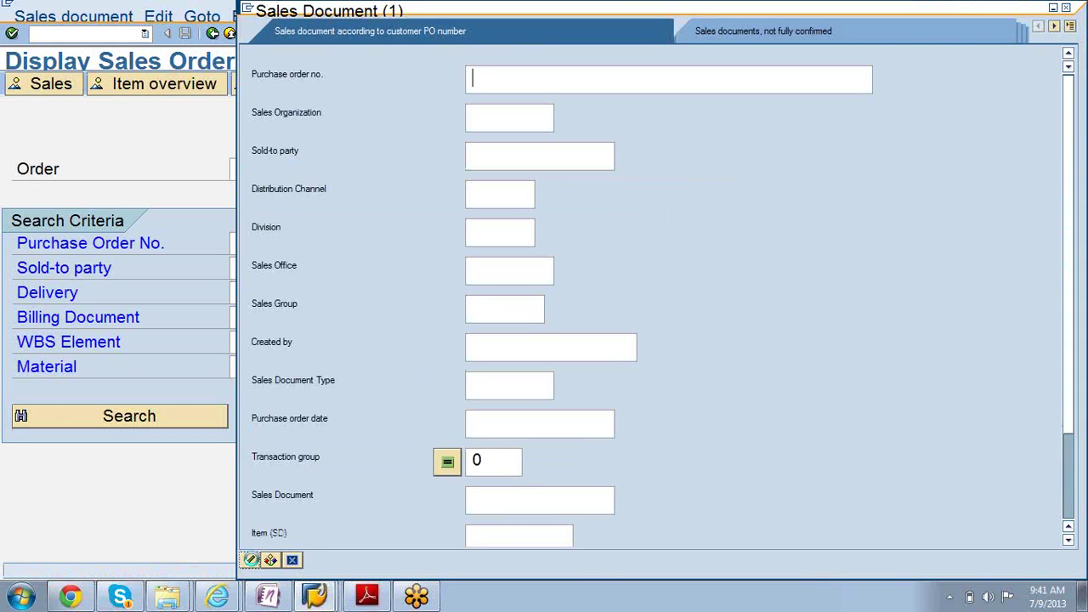
{"action": "left_click", "coordinate": [251, 559]}
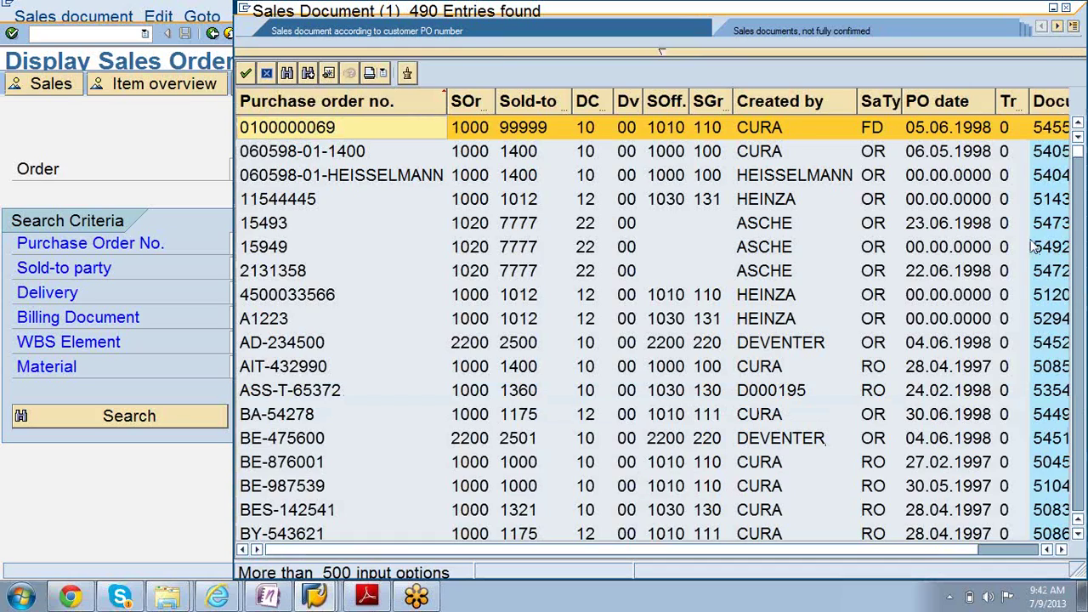
{"action": "double_click", "coordinate": [1058, 176]}
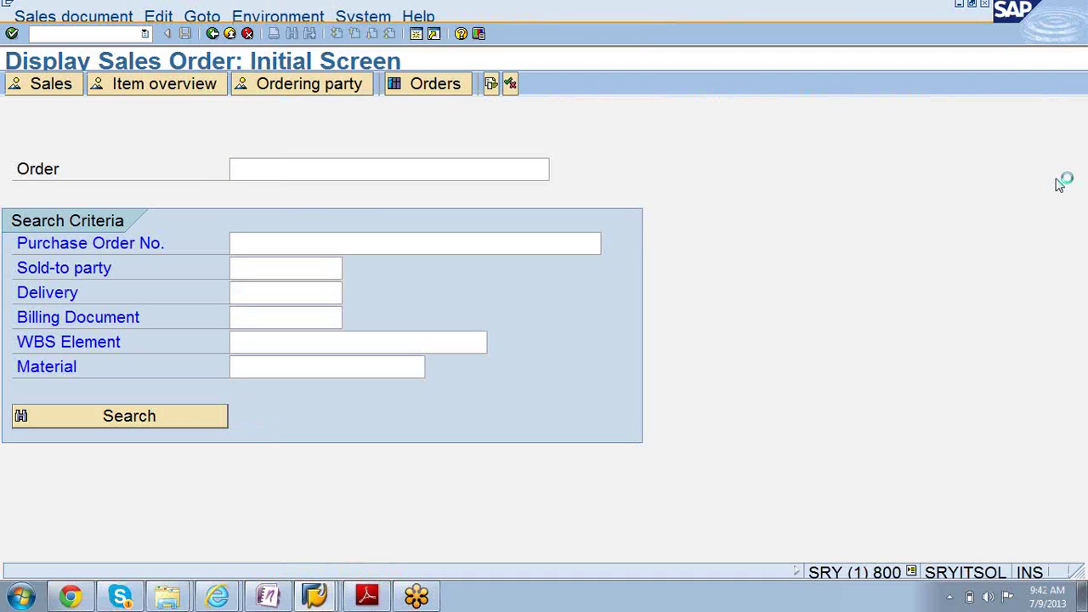
{"action": "left_click", "coordinate": [12, 34]}
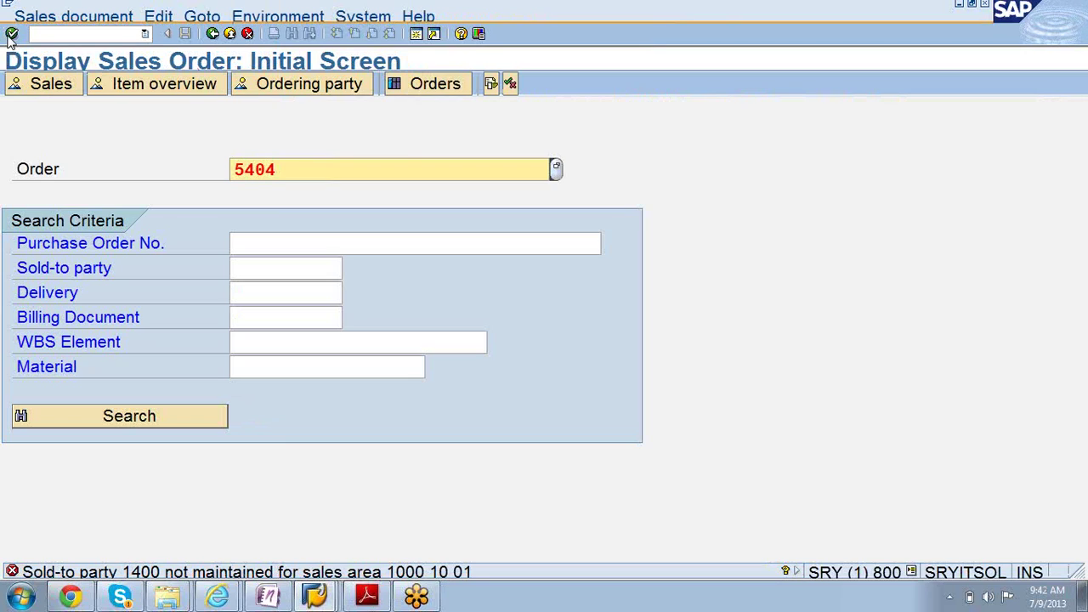
Open a new session and run transaction XD01 to create customer data
{"action": "left_click", "coordinate": [416, 34]}
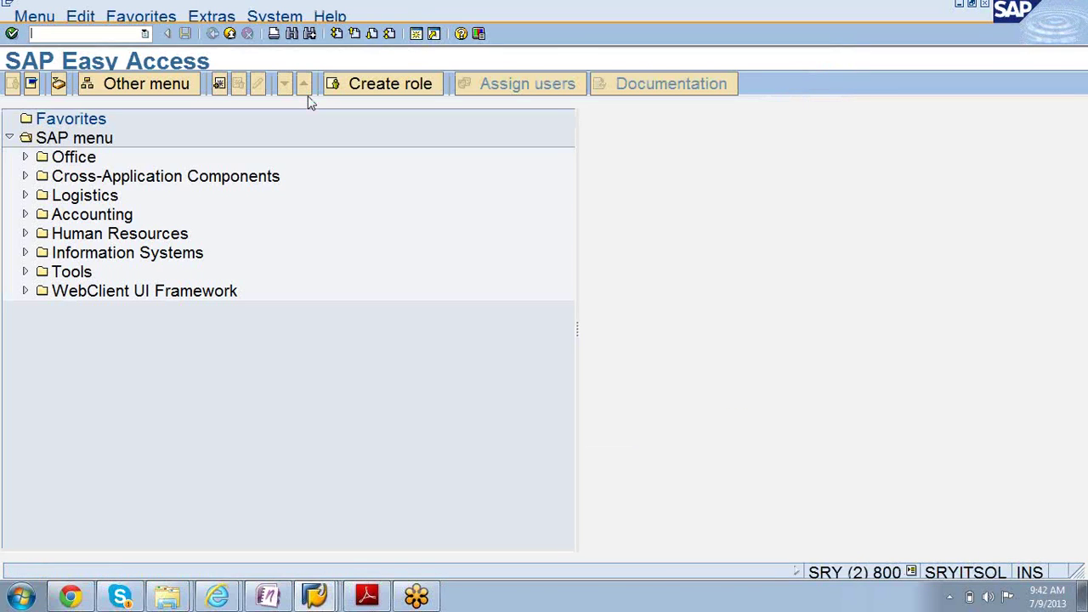
{"action": "type", "text": "xd01"}
{"action": "key", "text": "Return"}
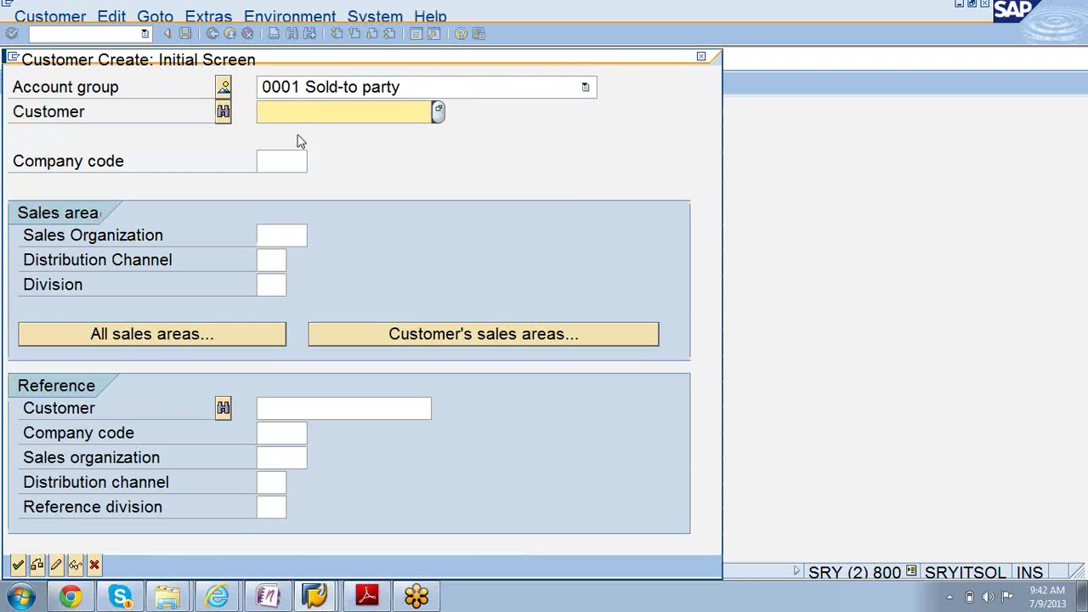
Enter the sold-to party's customer number with sales organization 1000, distribution channel 10 and division 01, and open its sales area data
{"action": "type", "text": "14"}
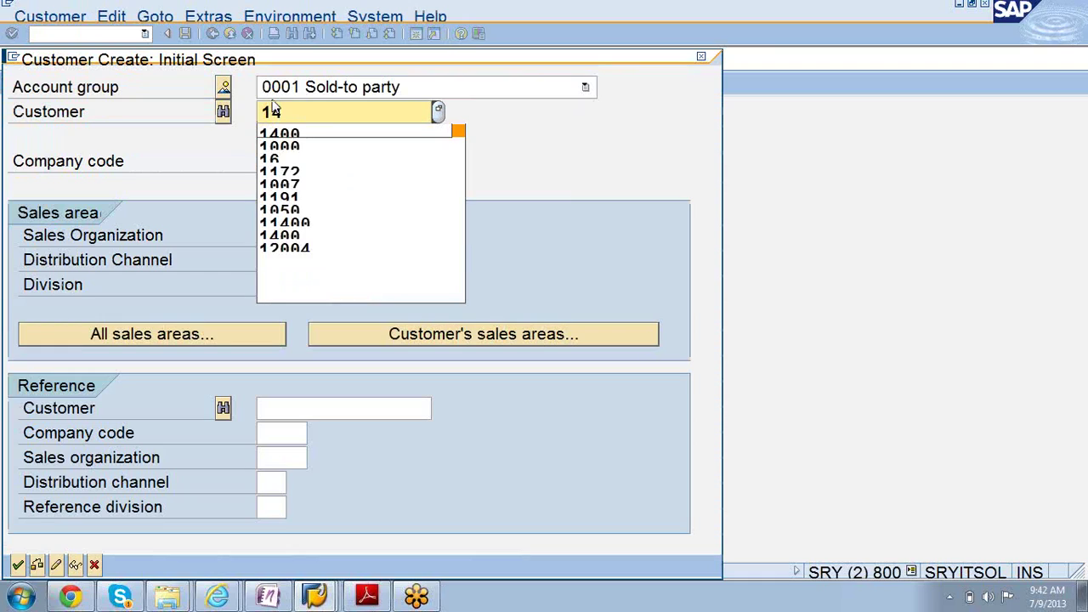
{"action": "type", "text": "00"}
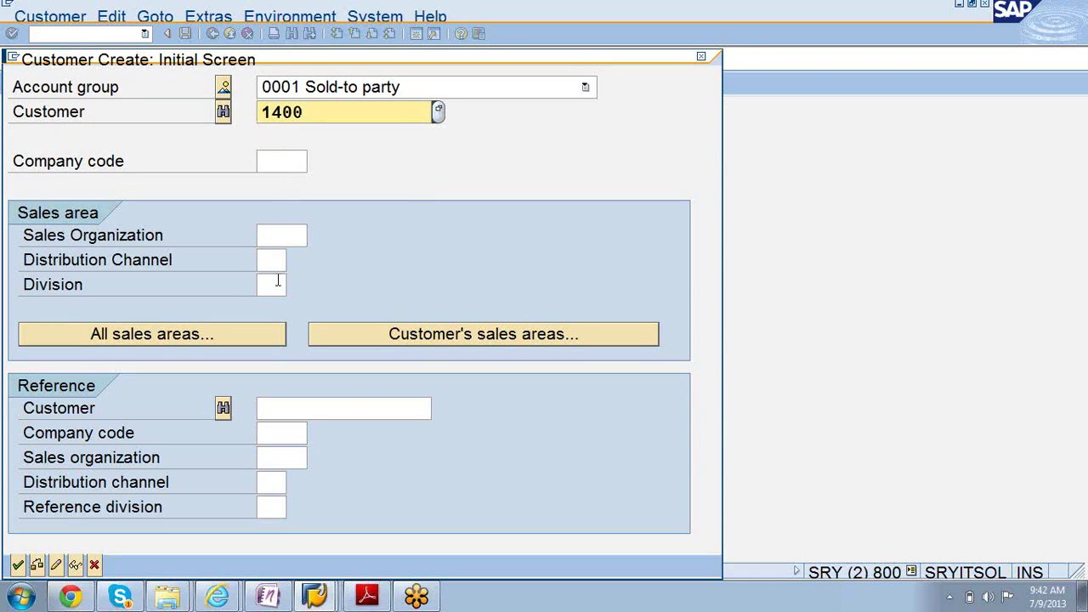
{"action": "left_click", "coordinate": [277, 234]}
{"action": "type", "text": "1000"}
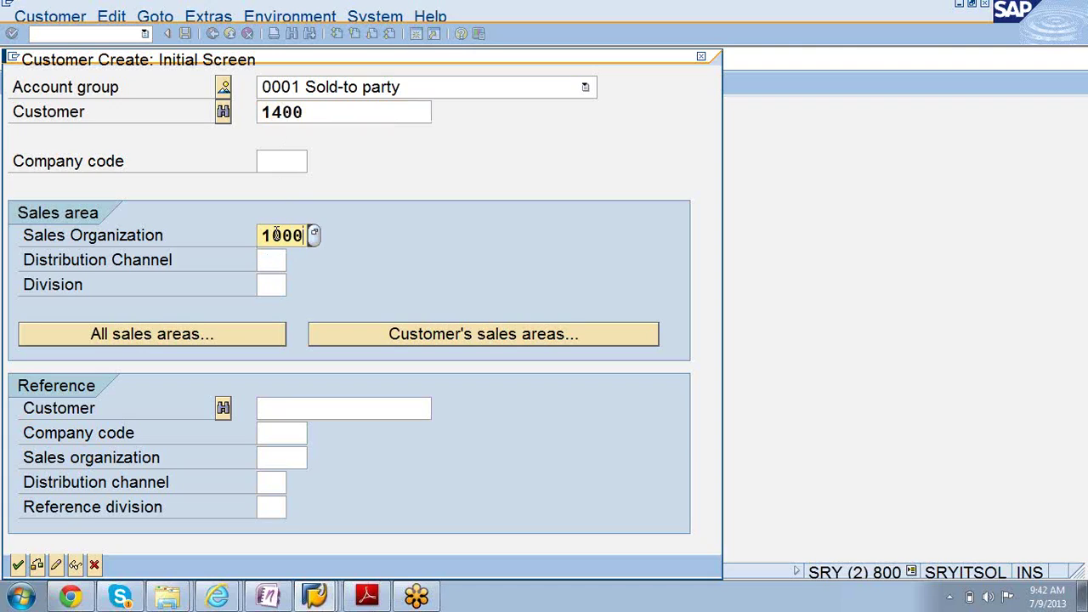
{"action": "key", "text": "Tab"}
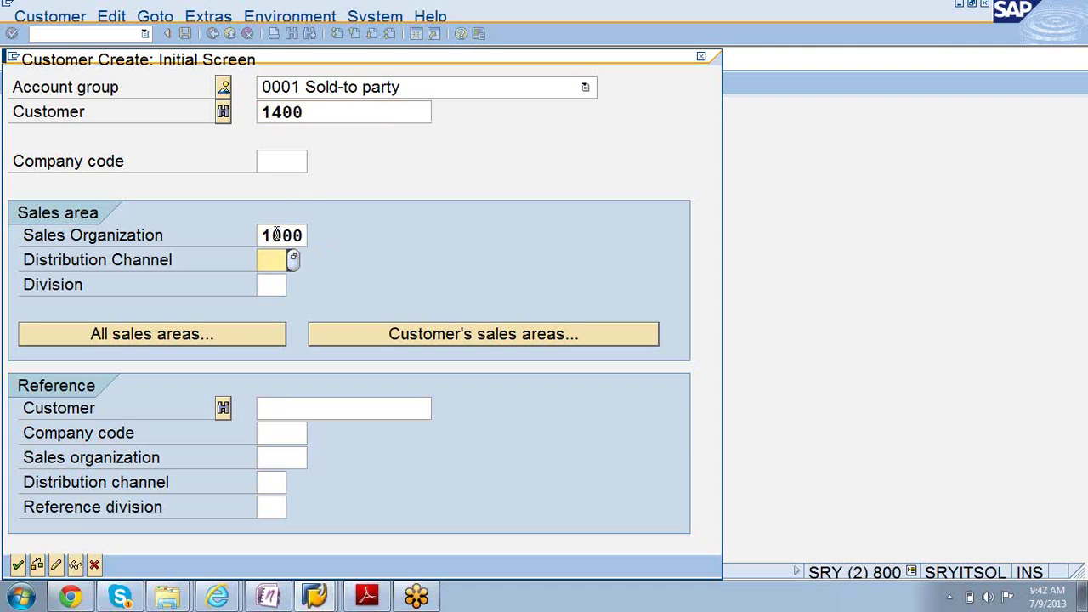
{"action": "type", "text": "10"}
{"action": "key", "text": "Tab"}
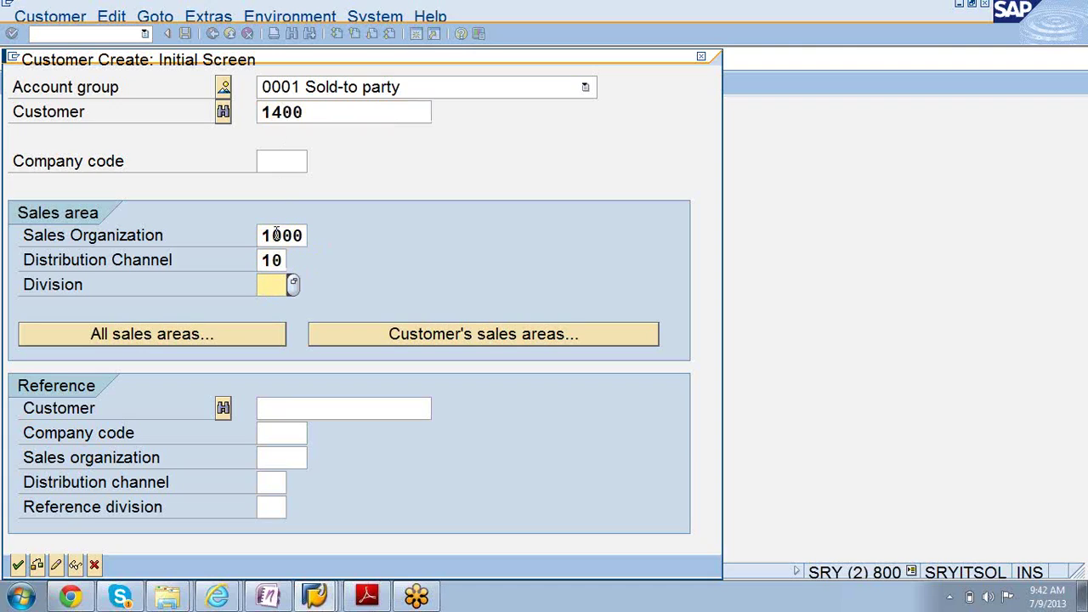
{"action": "type", "text": "01"}
{"action": "key", "text": "Return"}
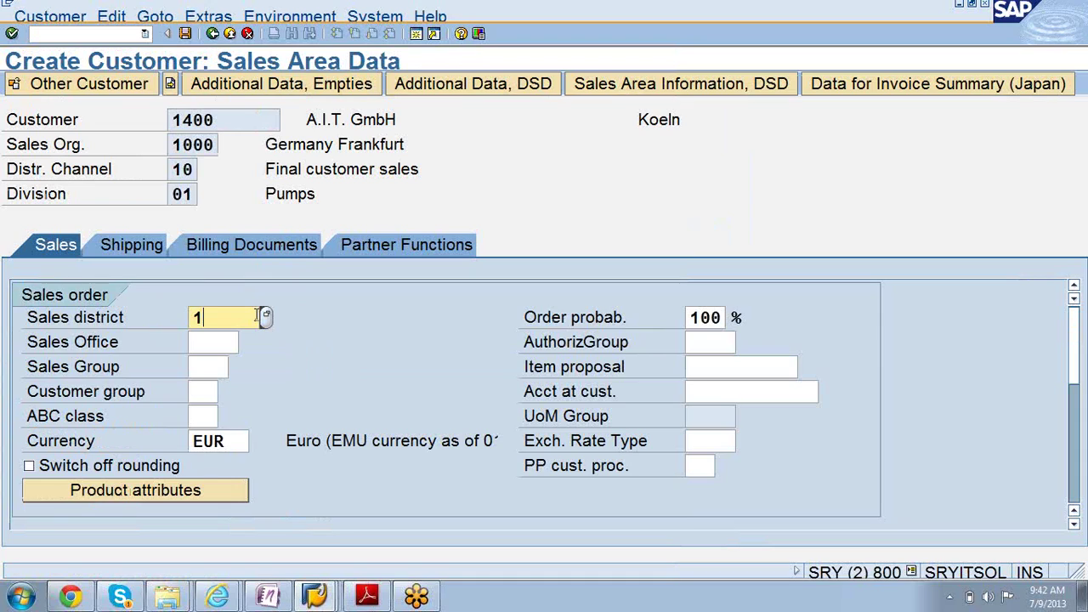
Set the customer's sales district to 000001 Northern region and try to save the sales area data
{"action": "type", "text": "000"}
{"action": "key", "text": "Return"}
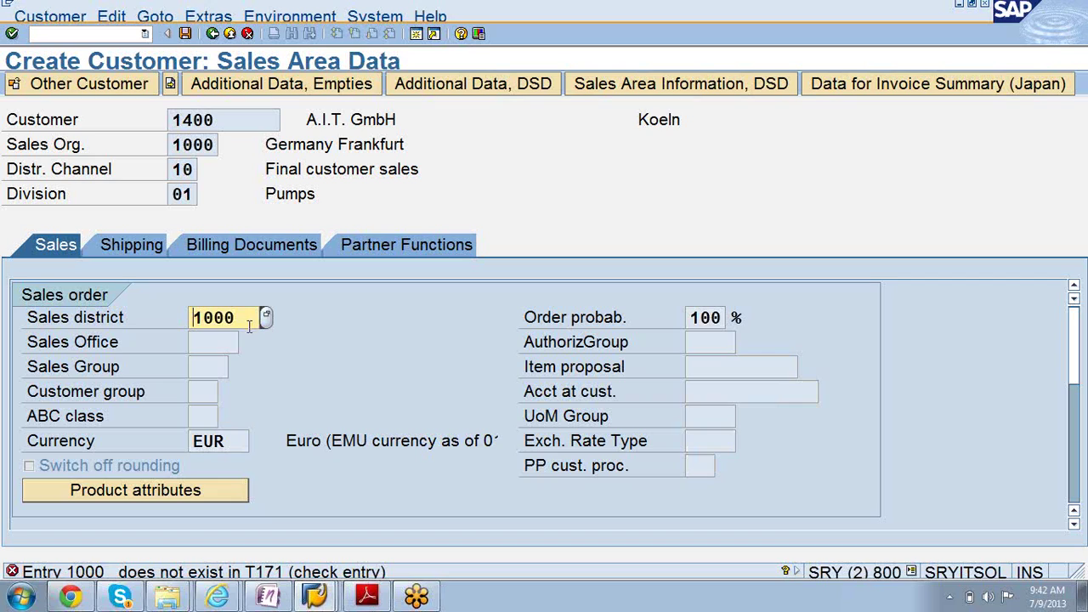
{"action": "left_click", "coordinate": [265, 318]}
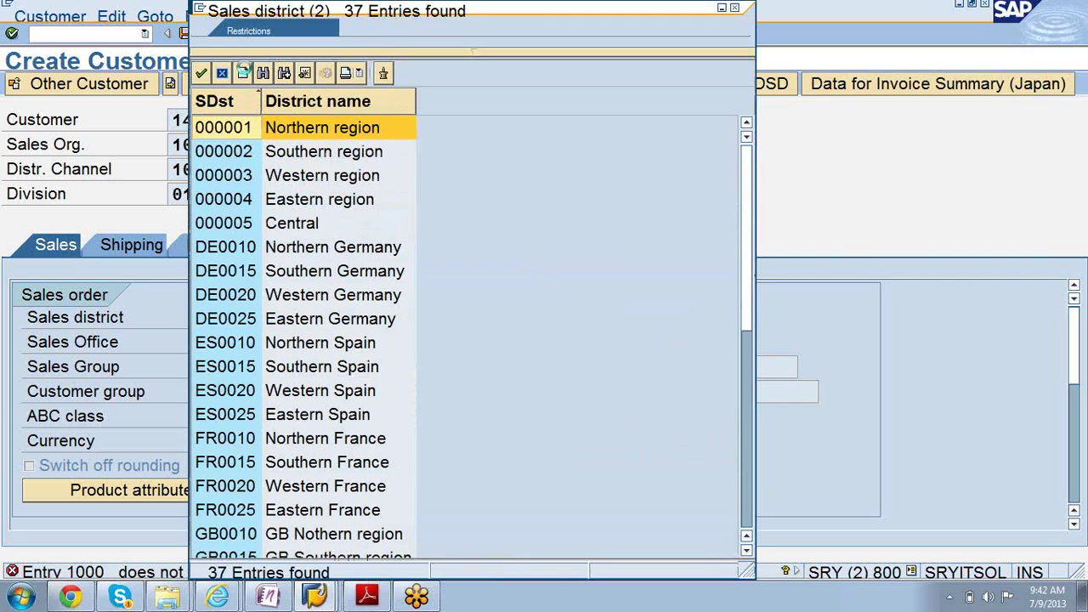
{"action": "left_click", "coordinate": [242, 127]}
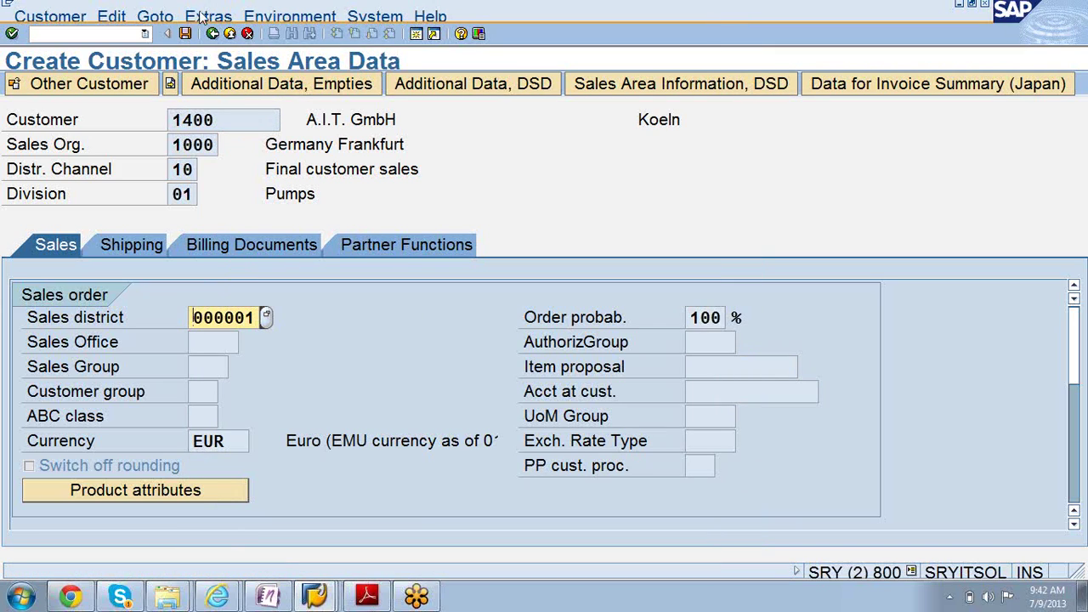
{"action": "left_click", "coordinate": [186, 35]}
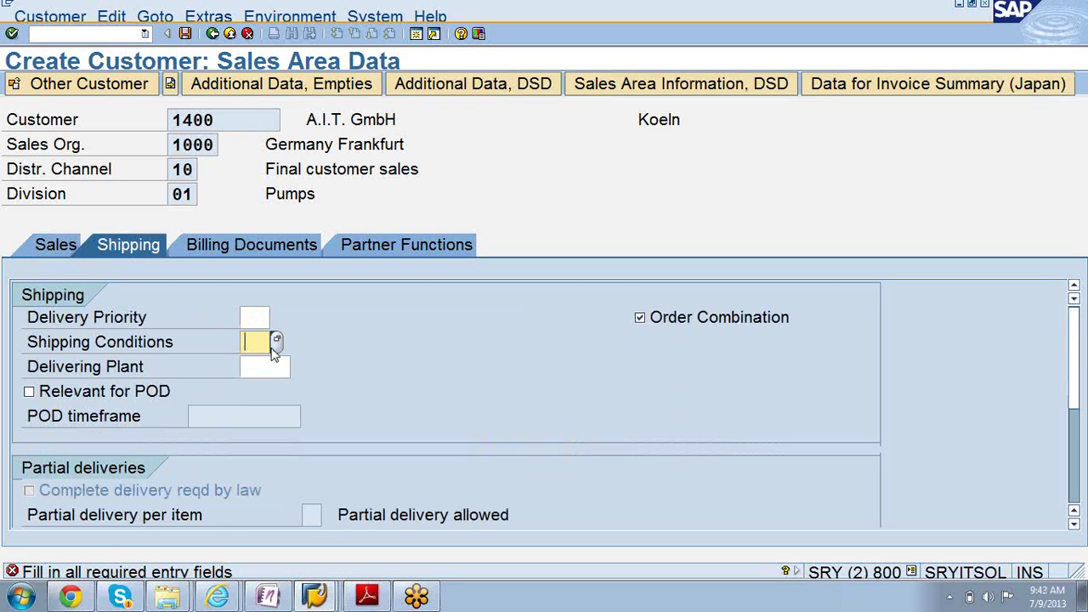
Set the shipping conditions to 01 As soon as possible and the missing tax classification to 0, trying to save after each entry
{"action": "left_click", "coordinate": [277, 341]}
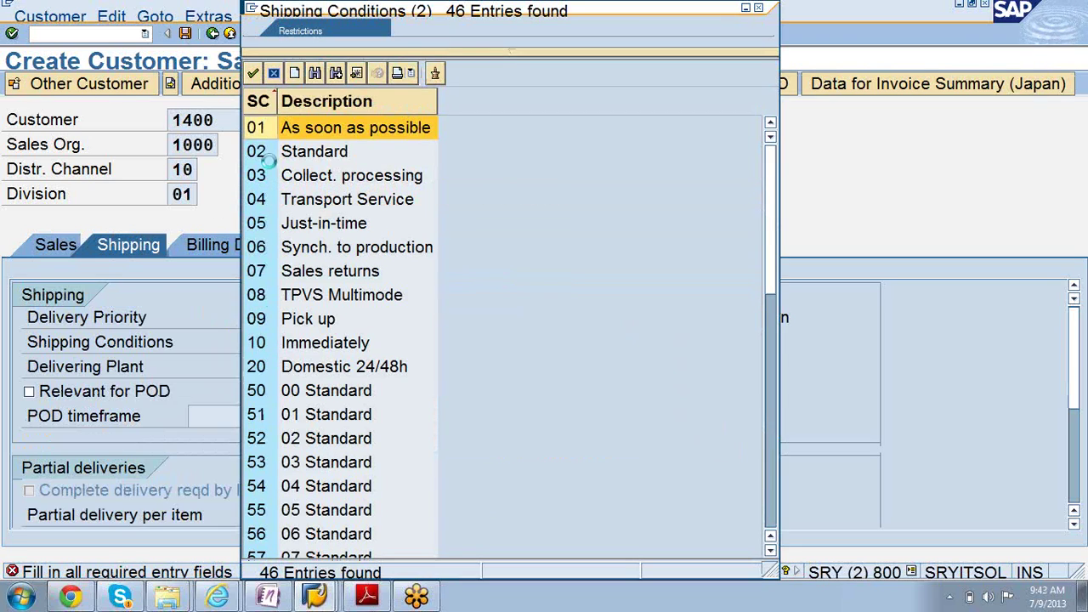
{"action": "double_click", "coordinate": [289, 129]}
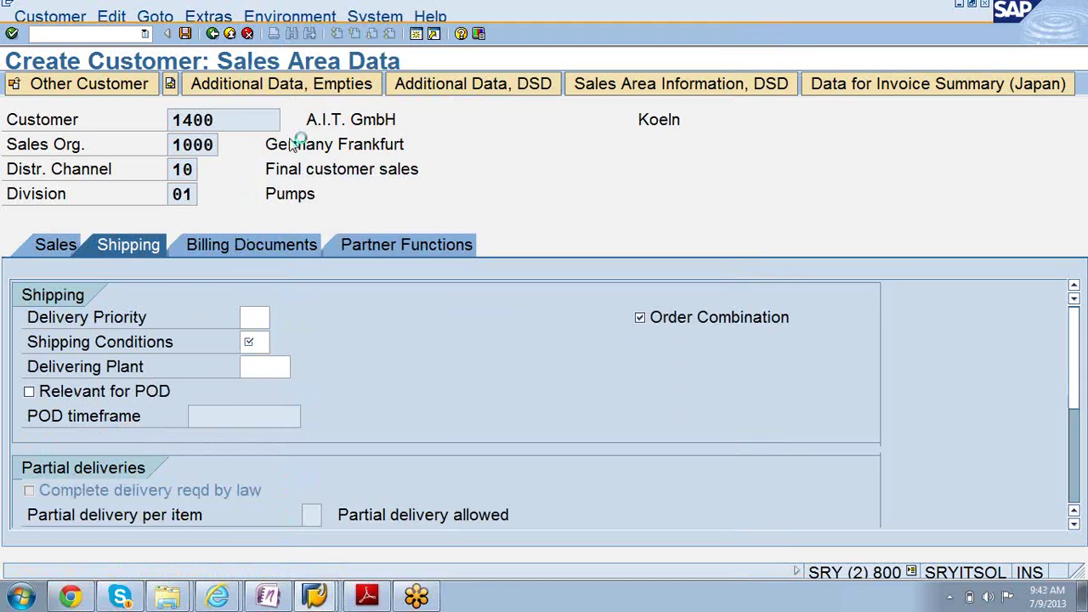
{"action": "left_click", "coordinate": [186, 33]}
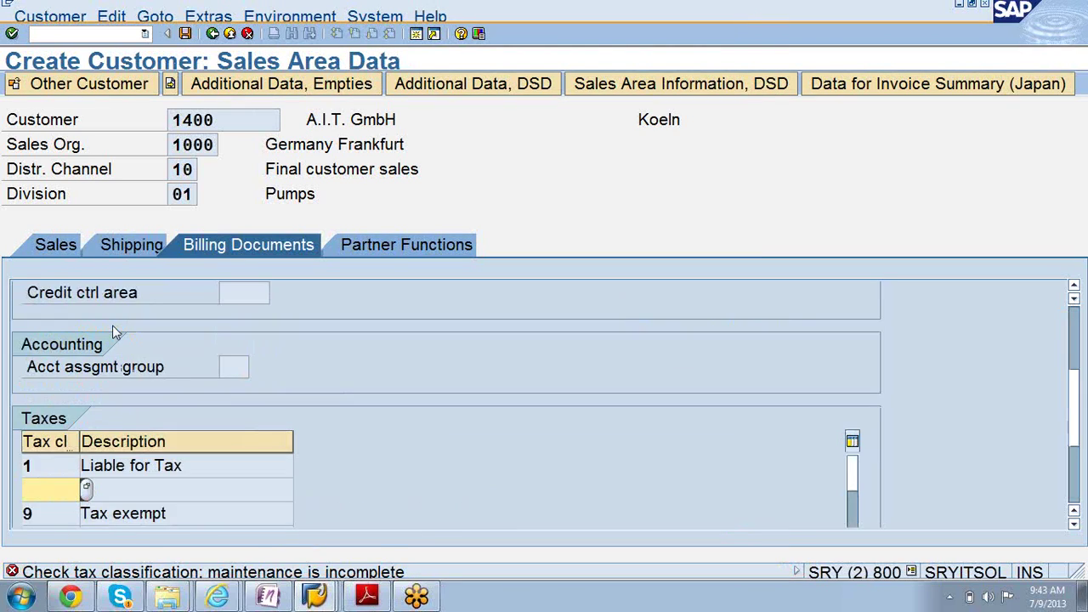
{"action": "type", "text": "0"}
{"action": "left_click", "coordinate": [186, 34]}
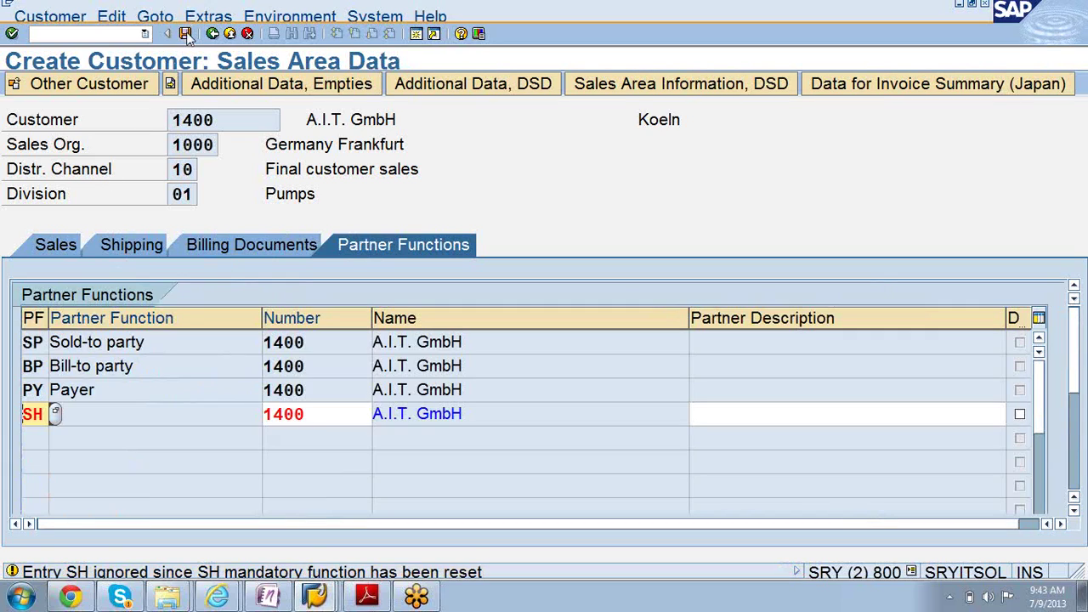
Try to save and confirm the customer's partner functions with the SH entry as proposed
{"action": "left_click", "coordinate": [186, 33]}
{"action": "left_click", "coordinate": [186, 33]}
{"action": "left_click", "coordinate": [12, 34]}
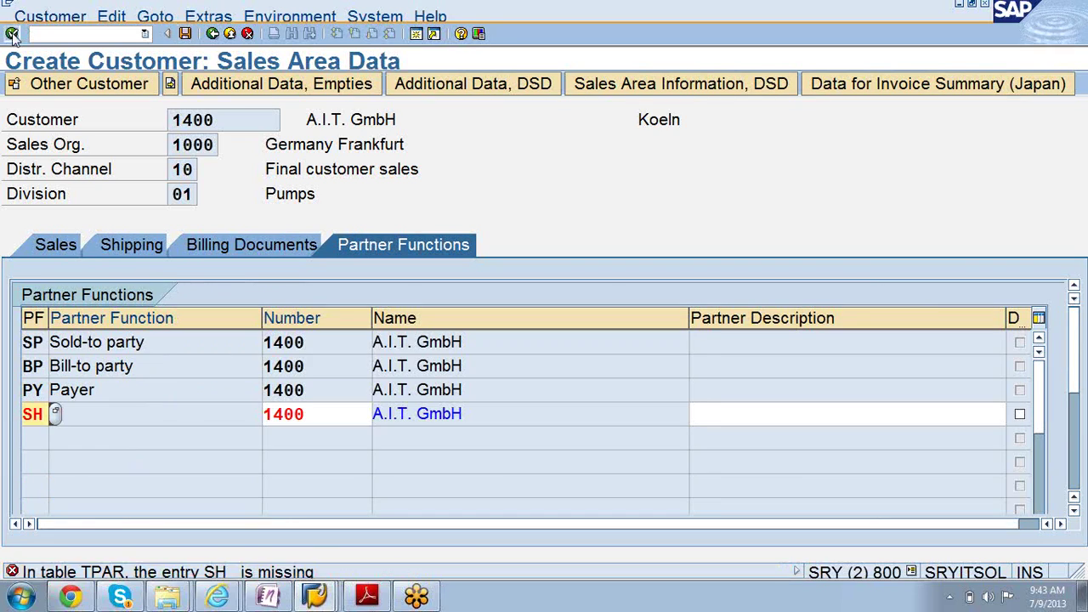
{"action": "left_click", "coordinate": [12, 34]}
{"action": "left_click", "coordinate": [12, 34]}
Clear the customer number in the SH partner row, re-enter SH as the partner function and try to confirm it
{"action": "left_click", "coordinate": [324, 413]}
{"action": "key", "text": "BackSpace"}
{"action": "key", "text": "BackSpace"}
{"action": "key", "text": "BackSpace"}
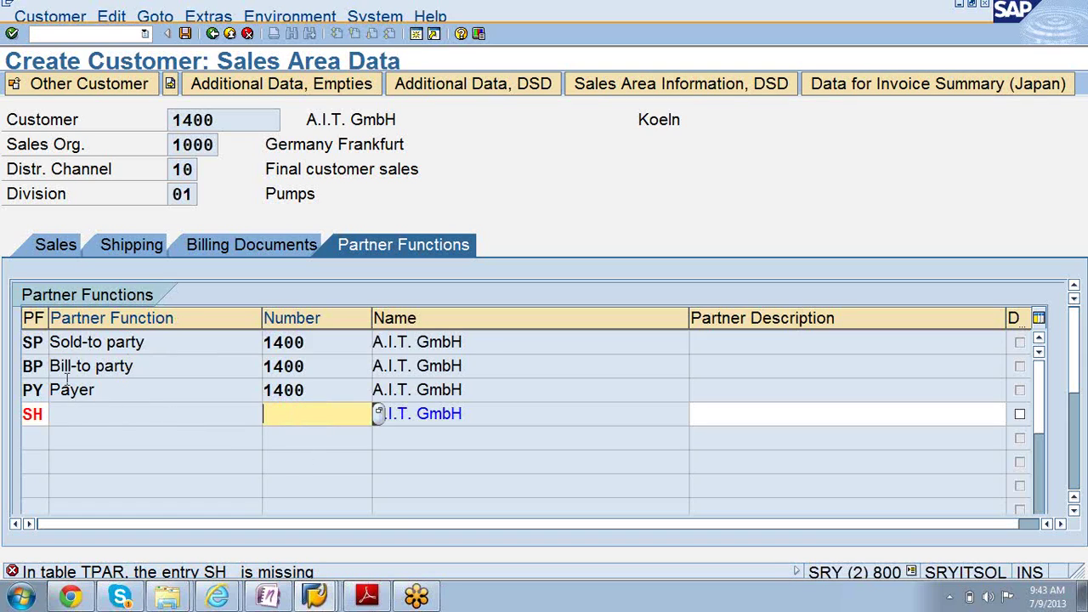
{"action": "left_click", "coordinate": [45, 413]}
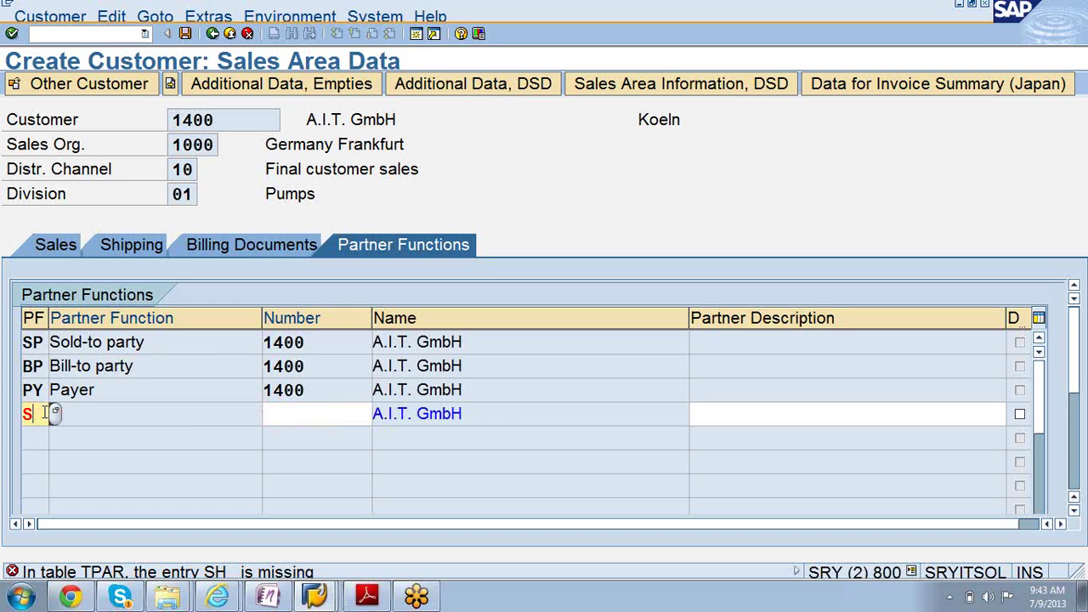
{"action": "key", "text": "Return"}
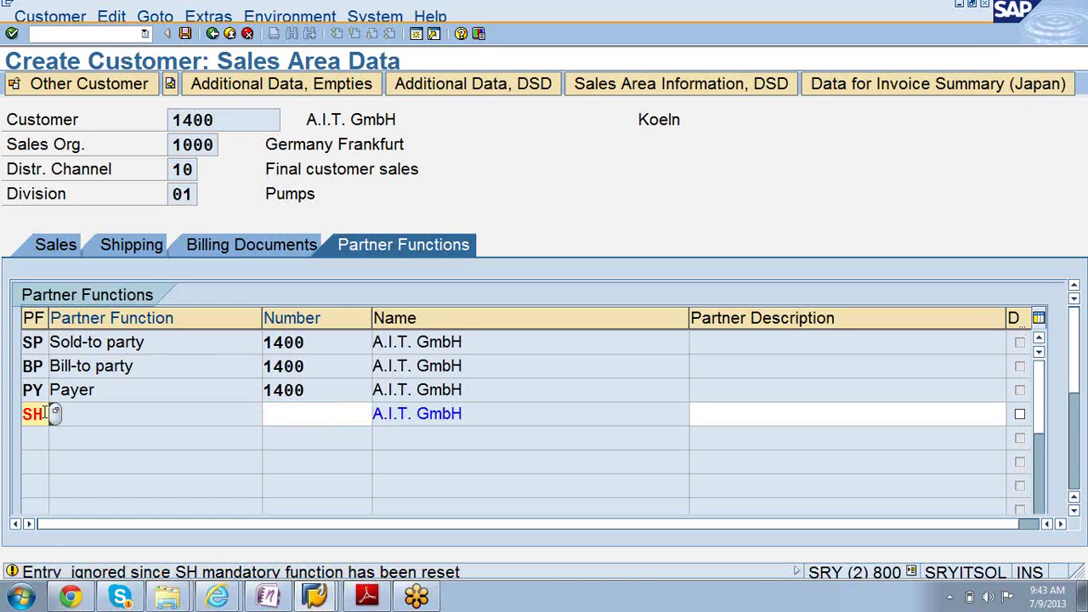
{"action": "left_click", "coordinate": [46, 415]}
{"action": "key", "text": "Return"}
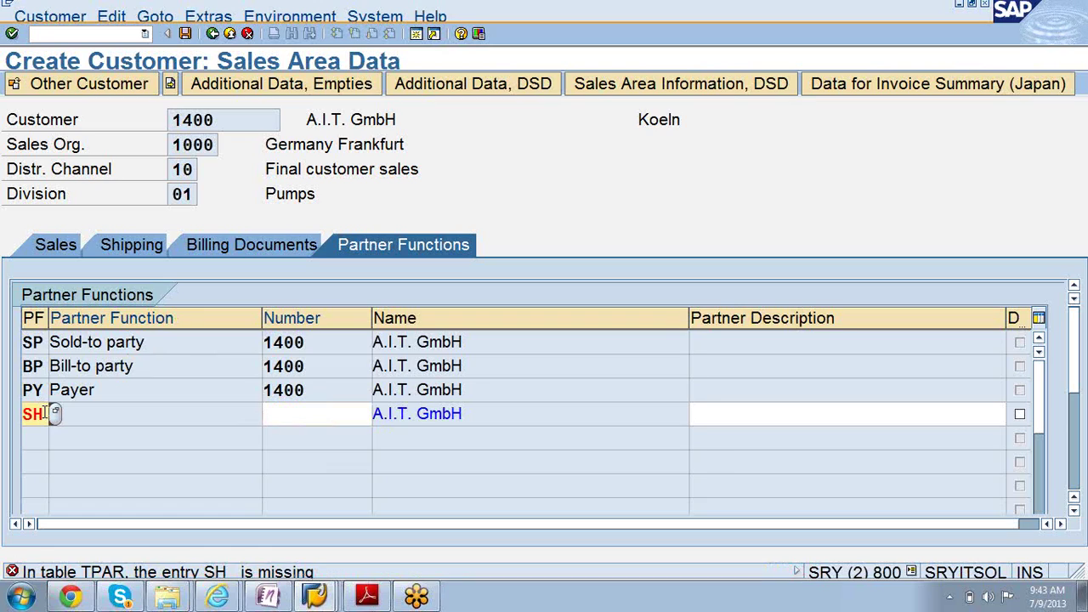
Open the customer search for the SH partner row's number and switch it to customers per account group
{"action": "left_click", "coordinate": [303, 413]}
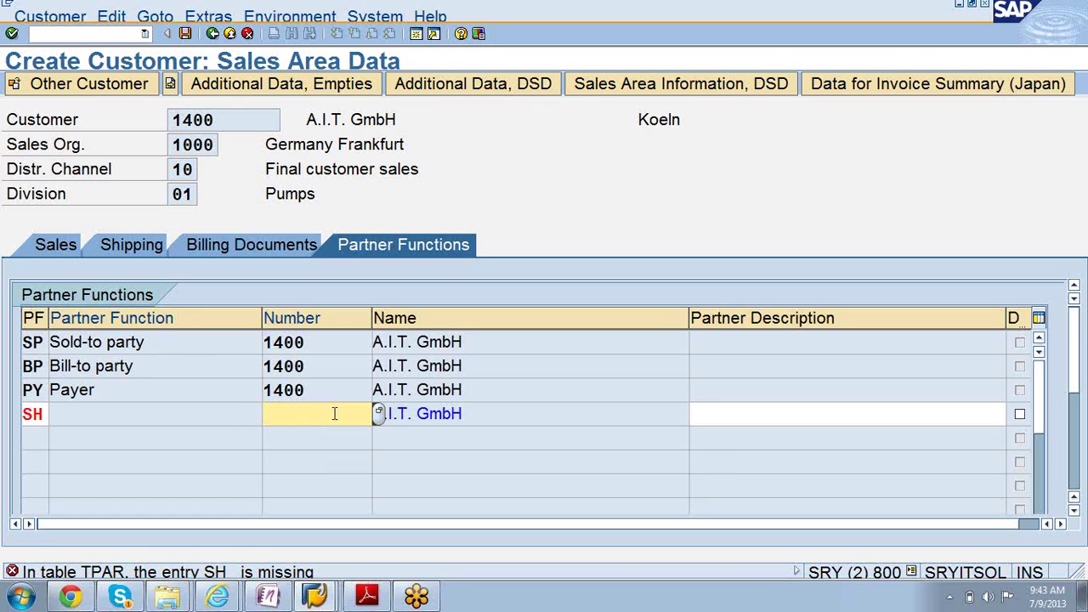
{"action": "left_click", "coordinate": [379, 413]}
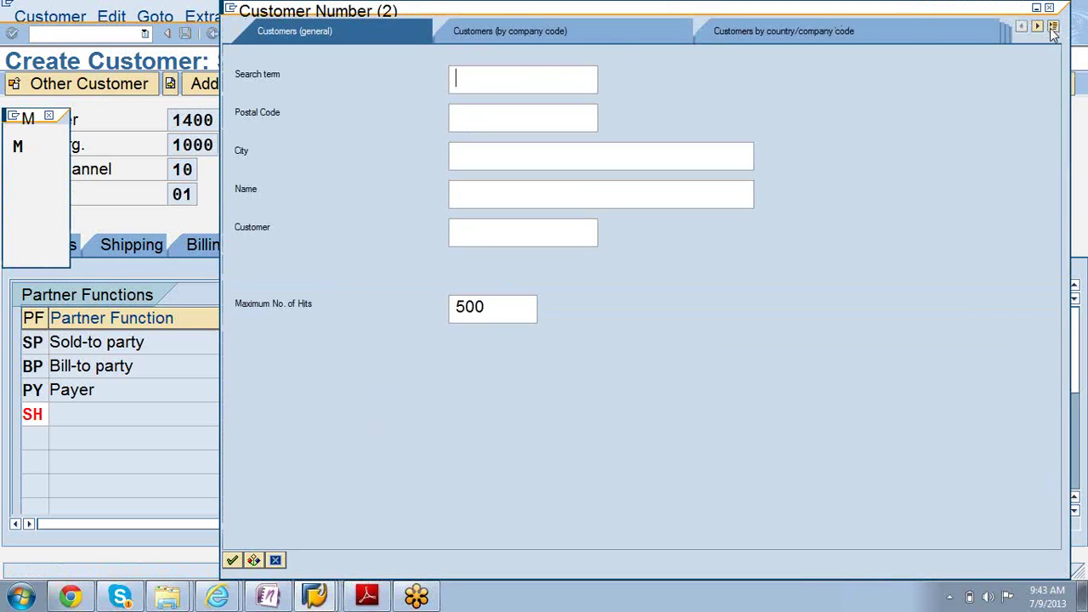
{"action": "left_click", "coordinate": [1053, 28]}
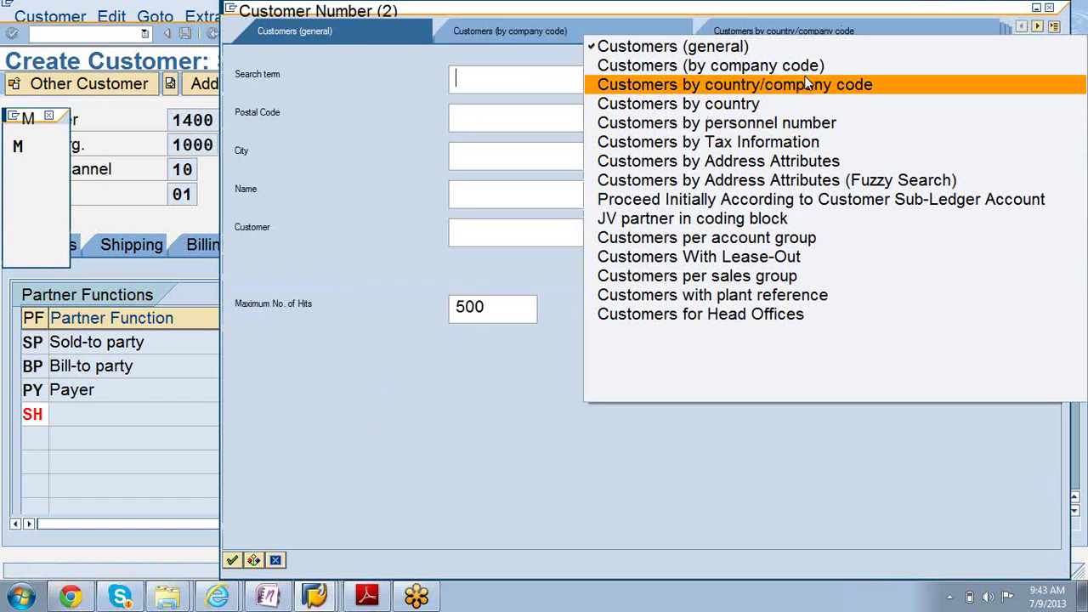
{"action": "left_click", "coordinate": [797, 239]}
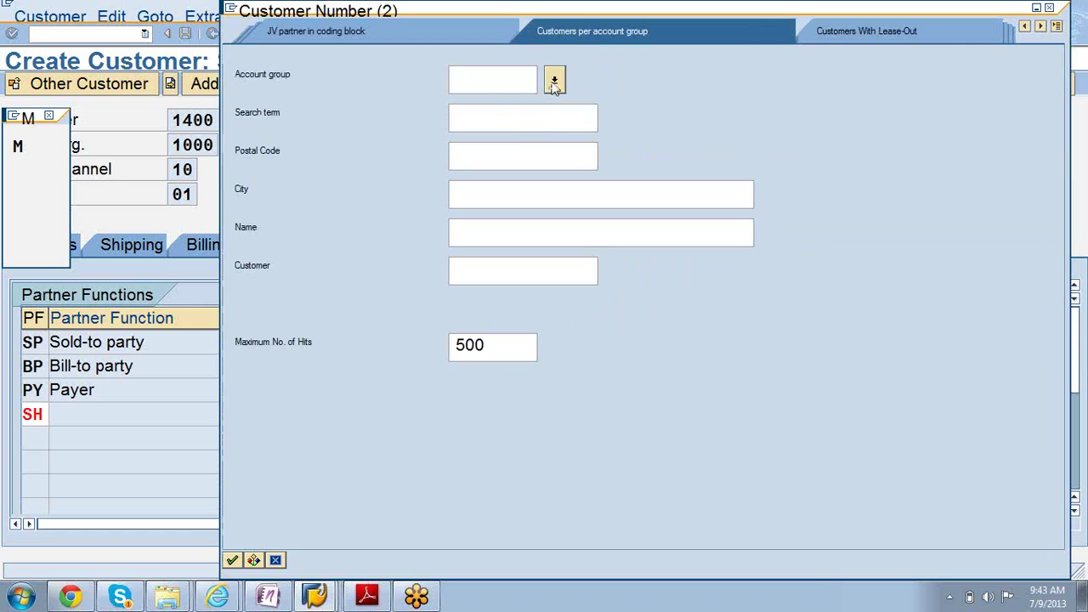
Restrict the customer search to account group 0002 Goods recipient and try to confirm the first listed customer as the SH partner
{"action": "left_click", "coordinate": [554, 82]}
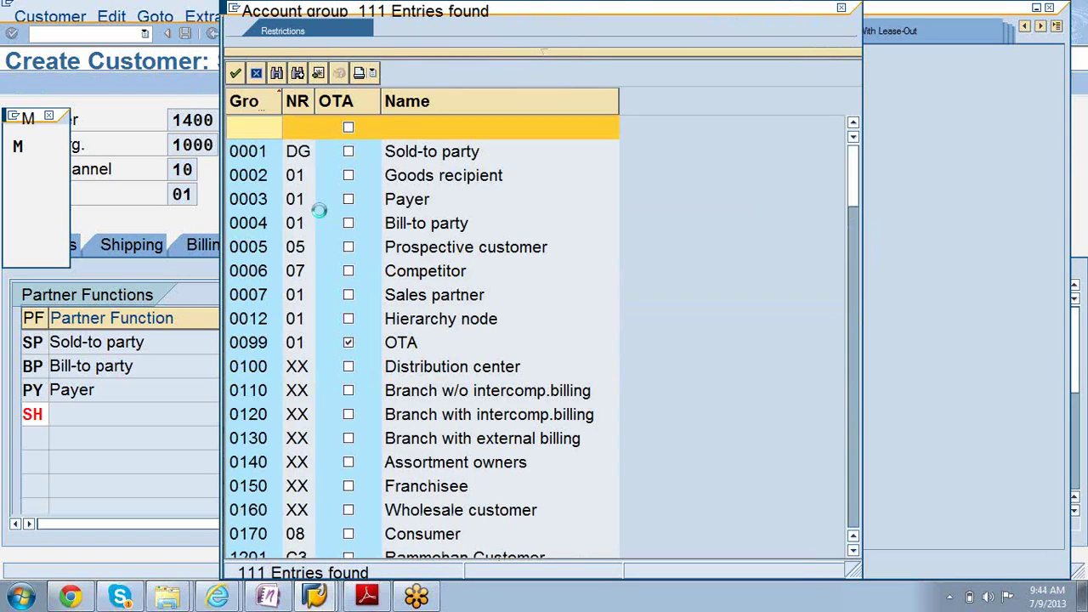
{"action": "scroll", "coordinate": [321, 217], "scroll_direction": "down", "scroll_amount": 6}
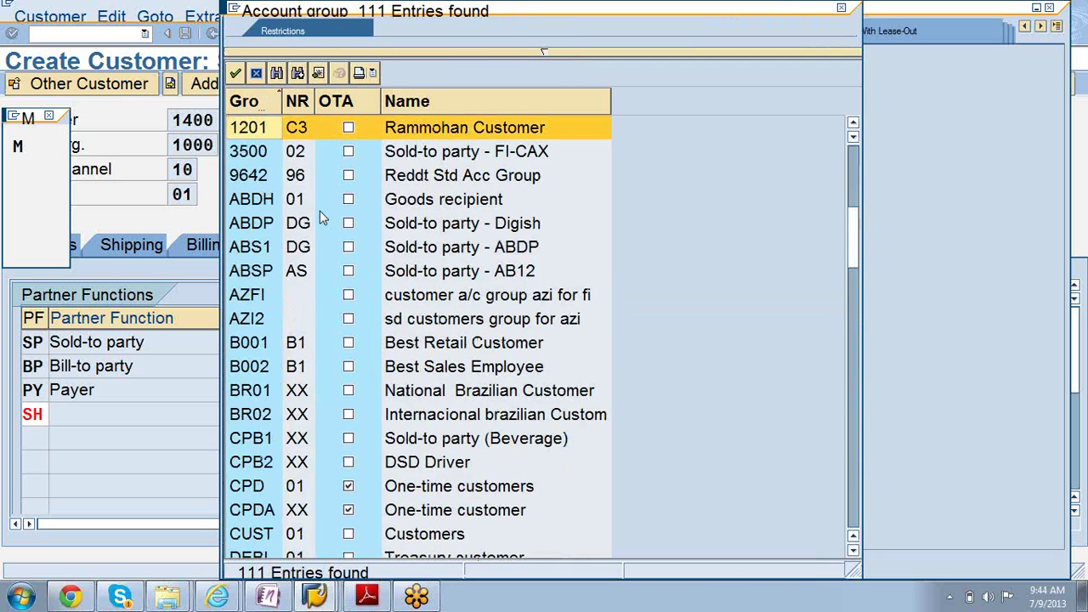
{"action": "scroll", "coordinate": [321, 217], "scroll_direction": "up", "scroll_amount": 6}
{"action": "scroll", "coordinate": [321, 216], "scroll_direction": "down", "scroll_amount": 10}
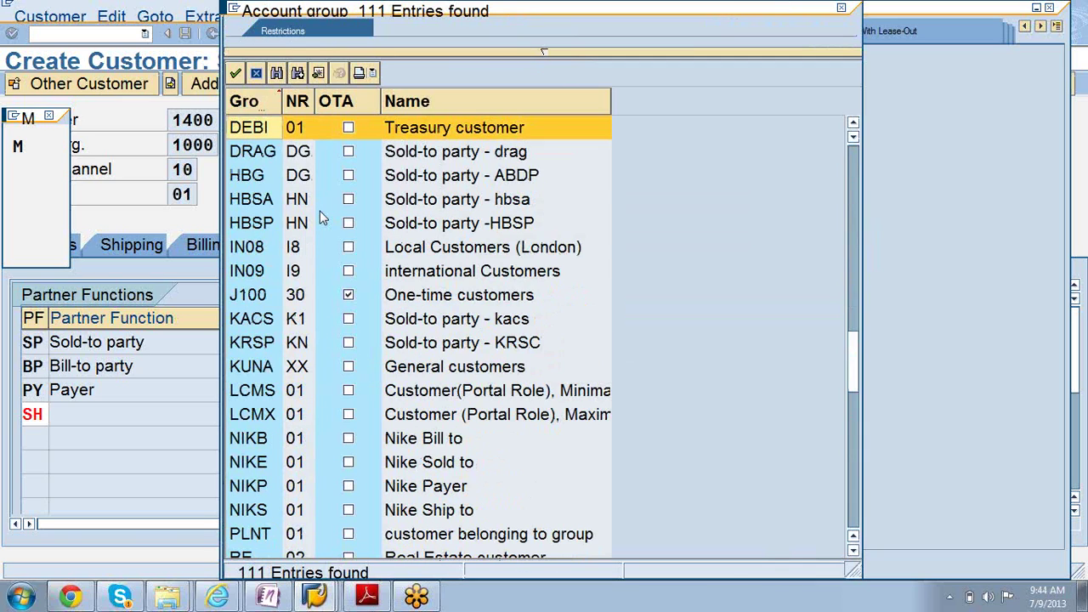
{"action": "scroll", "coordinate": [321, 217], "scroll_direction": "down", "scroll_amount": 15}
{"action": "scroll", "coordinate": [321, 218], "scroll_direction": "down", "scroll_amount": 5}
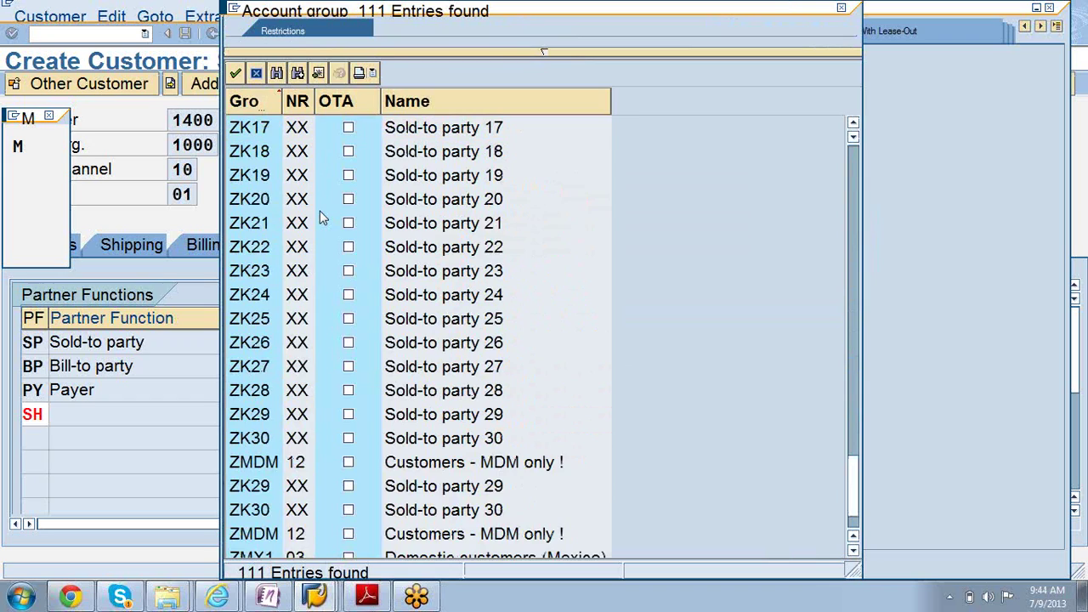
{"action": "scroll", "coordinate": [321, 219], "scroll_direction": "up", "scroll_amount": 20}
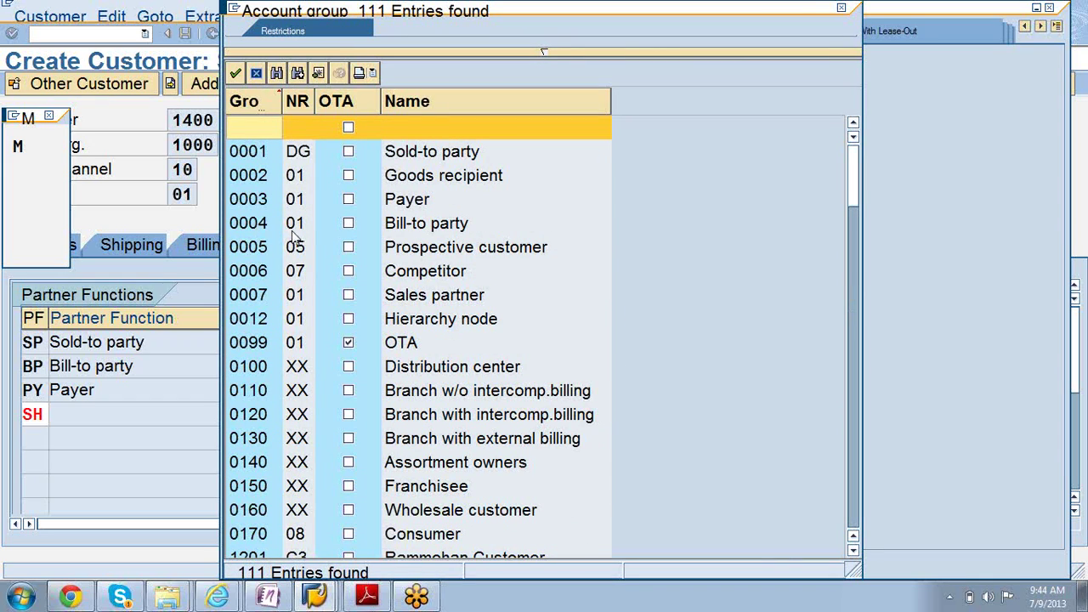
{"action": "double_click", "coordinate": [413, 176]}
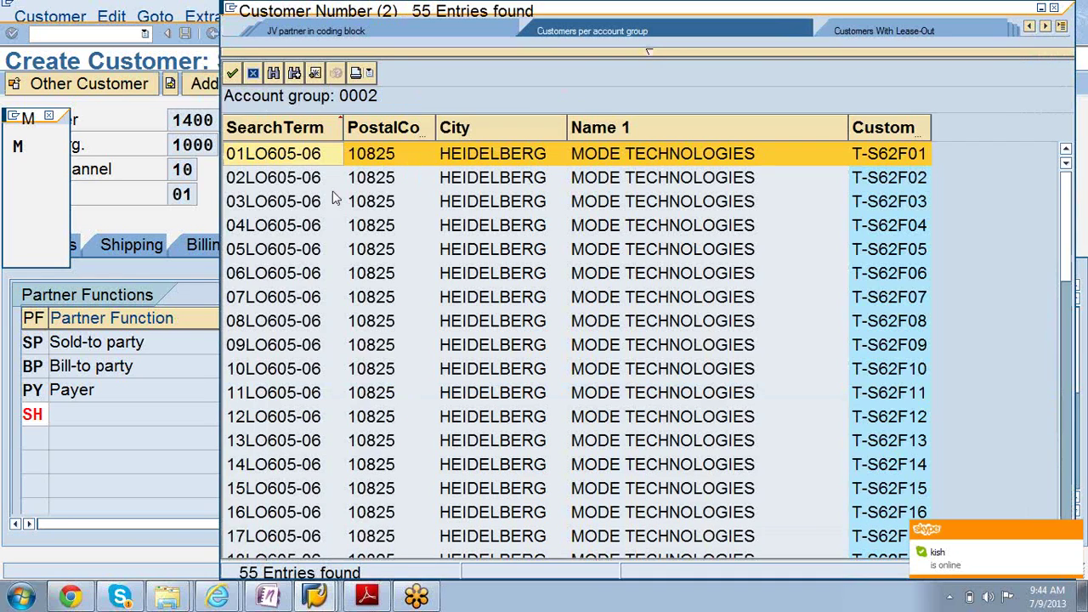
{"action": "double_click", "coordinate": [920, 154]}
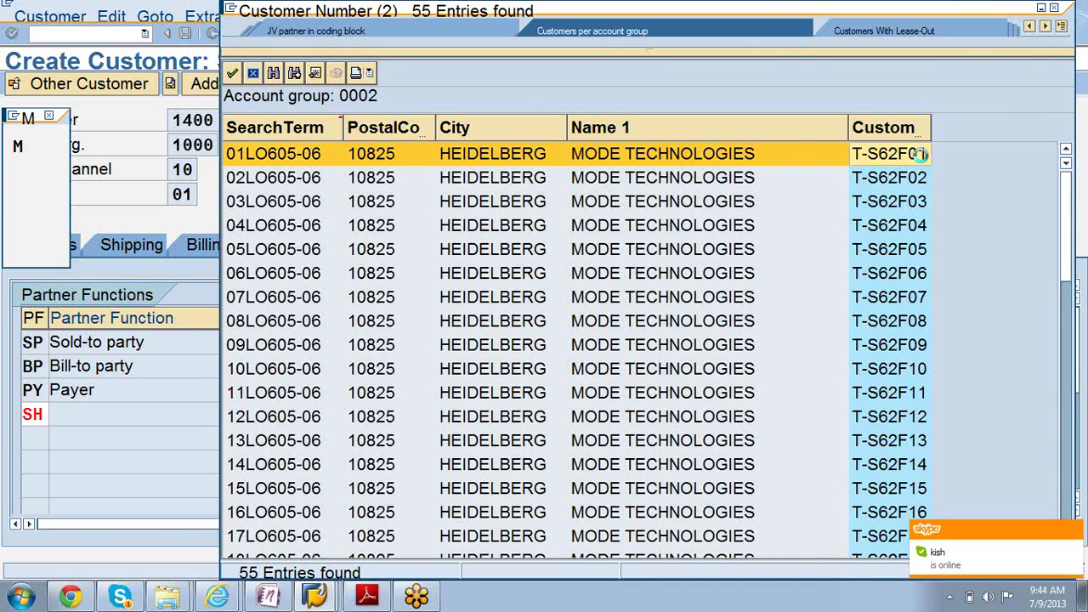
{"action": "key", "text": "Return"}
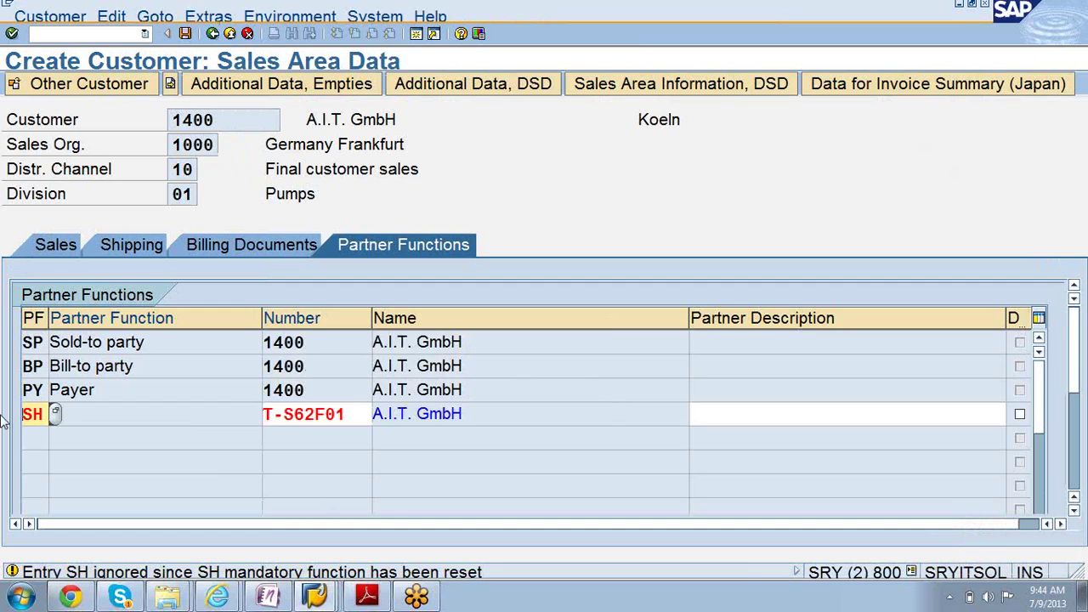
Try to replace the partner function SH with CP Contact persons and confirm the entry
{"action": "left_click", "coordinate": [54, 414]}
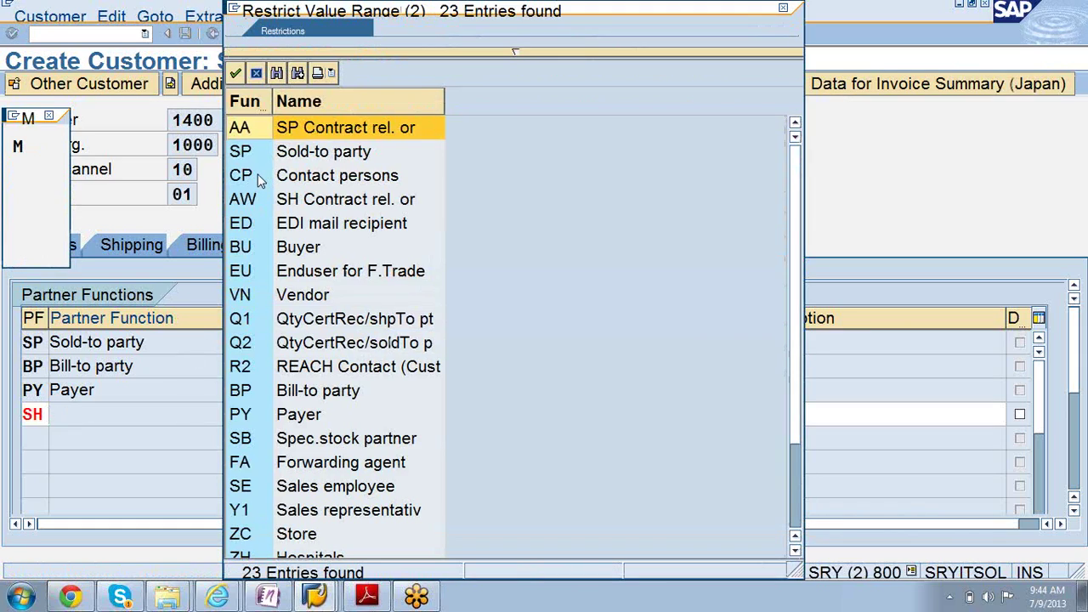
{"action": "double_click", "coordinate": [241, 176]}
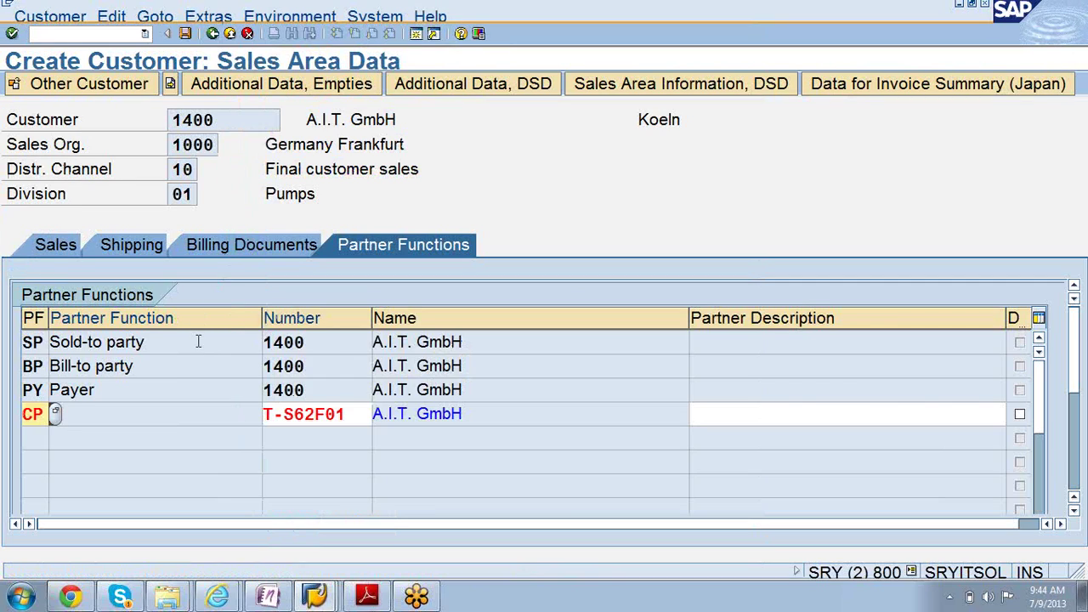
{"action": "key", "text": "Return"}
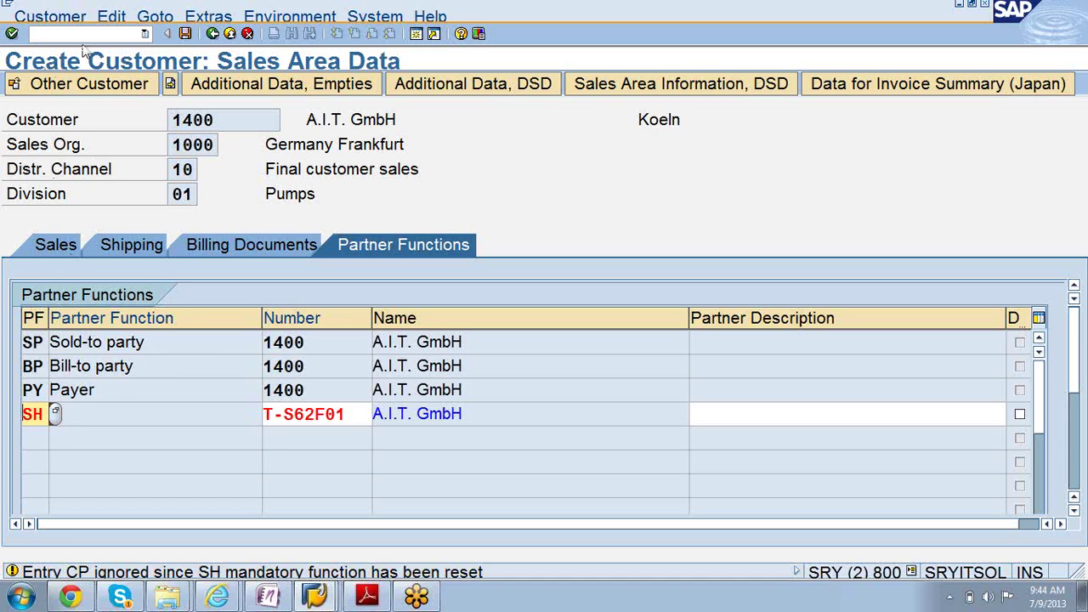
Try to save the sales area data and confirm the partner functions with the reset SH entry
{"action": "left_click", "coordinate": [185, 33]}
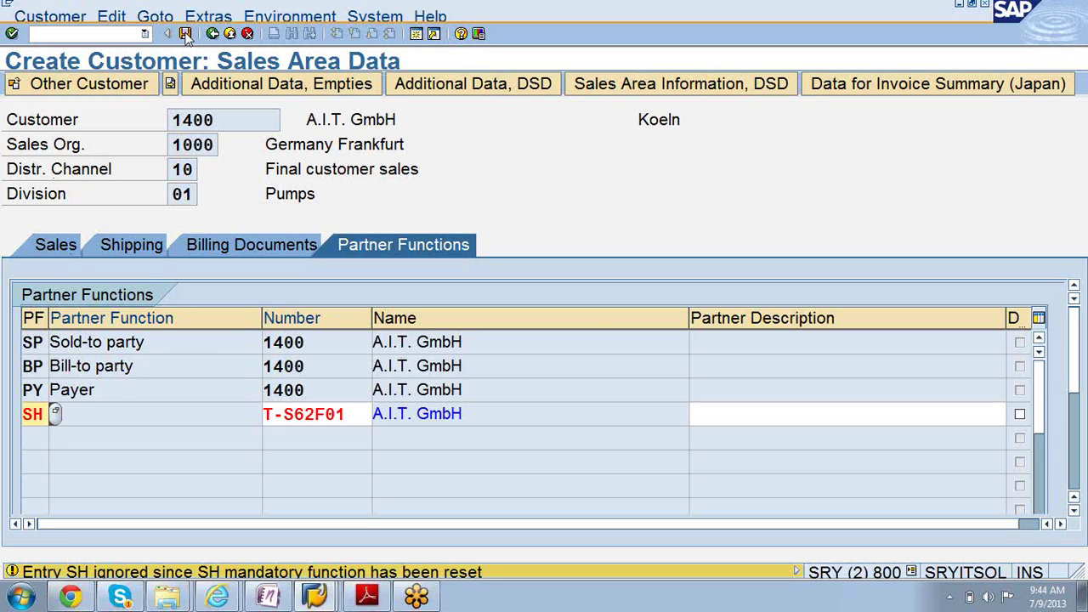
{"action": "left_click", "coordinate": [185, 33]}
{"action": "left_click", "coordinate": [185, 33]}
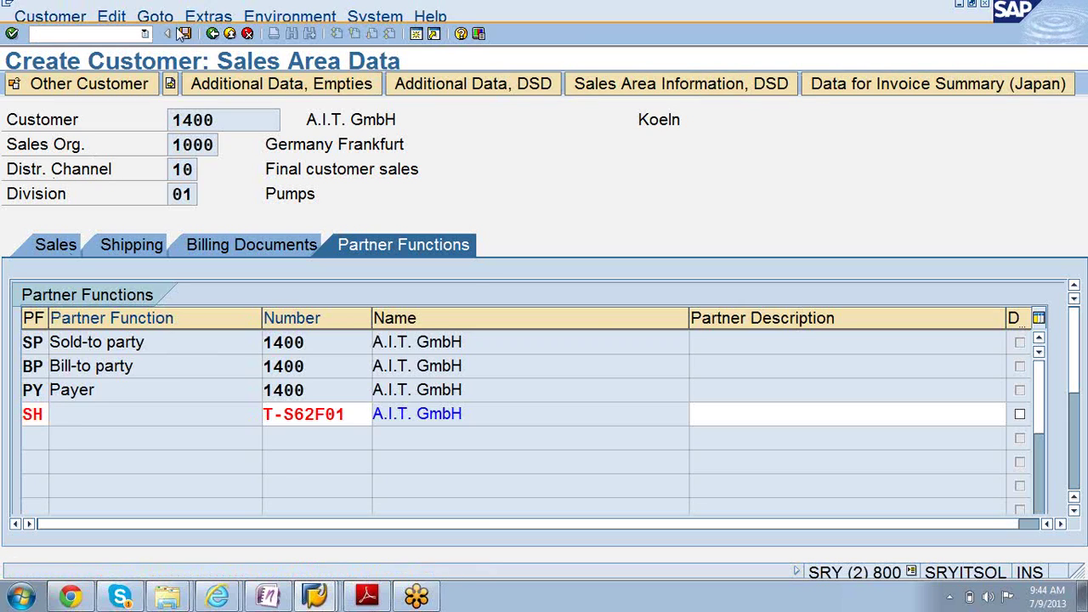
{"action": "left_click", "coordinate": [10, 34]}
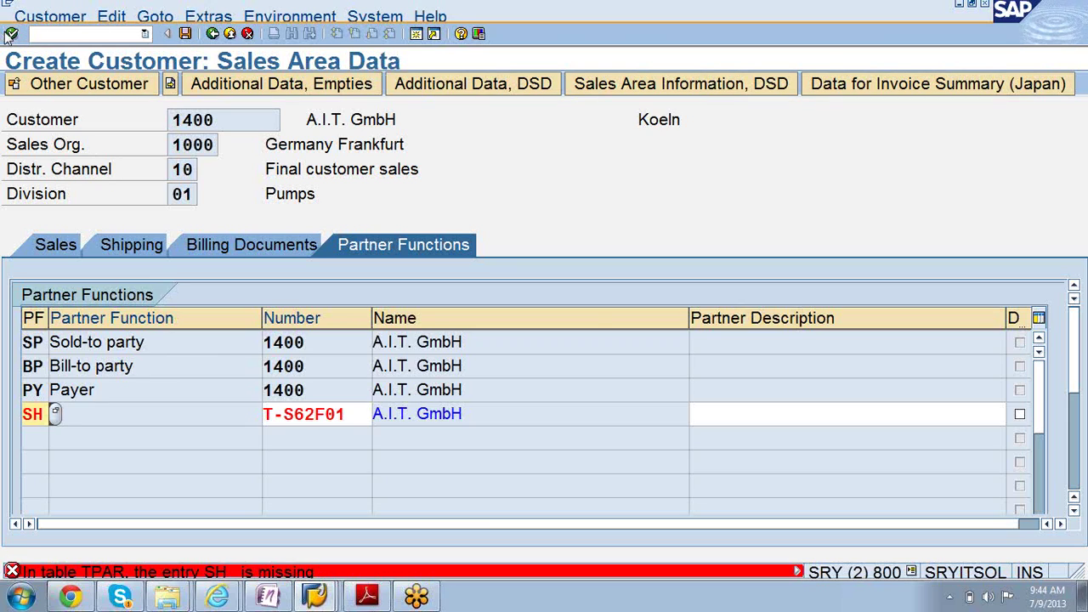
{"action": "left_click", "coordinate": [10, 34]}
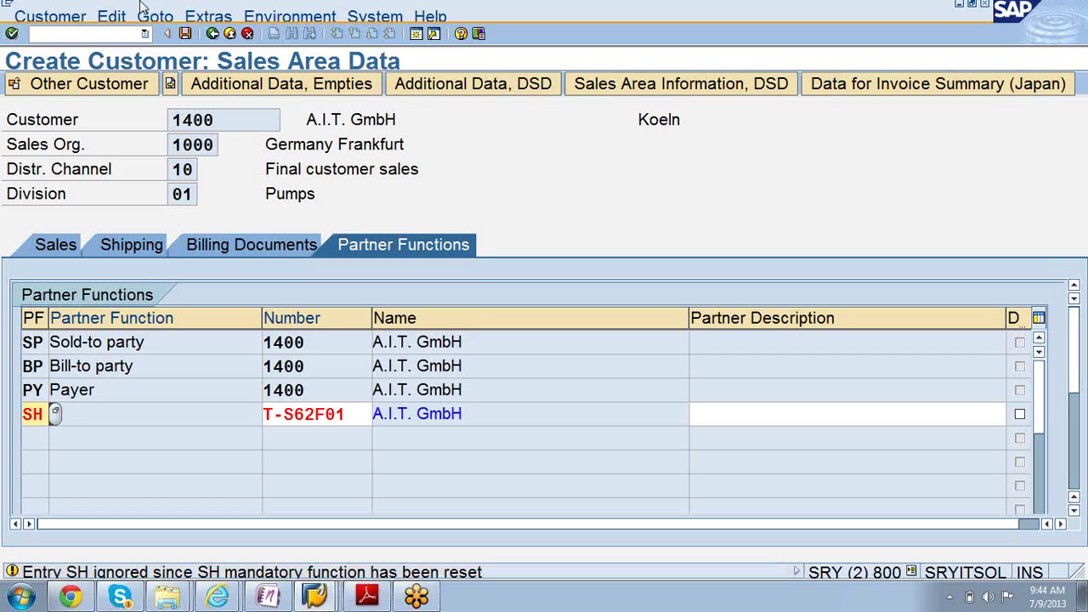
Abandon the customer creation and start transaction /nva03 to display a sales order
{"action": "left_click", "coordinate": [145, 33]}
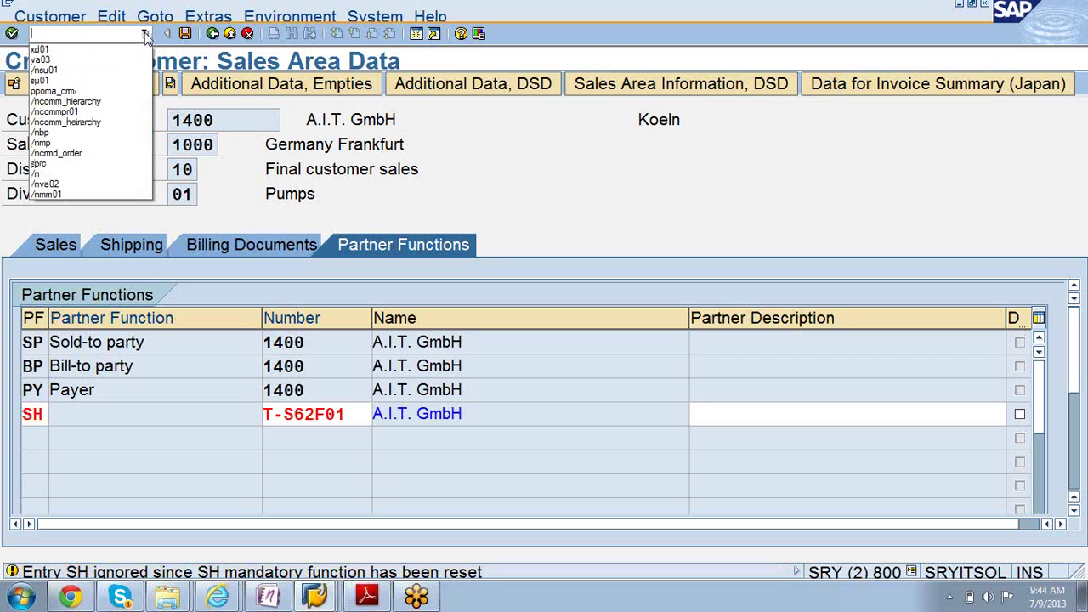
{"action": "left_click", "coordinate": [103, 61]}
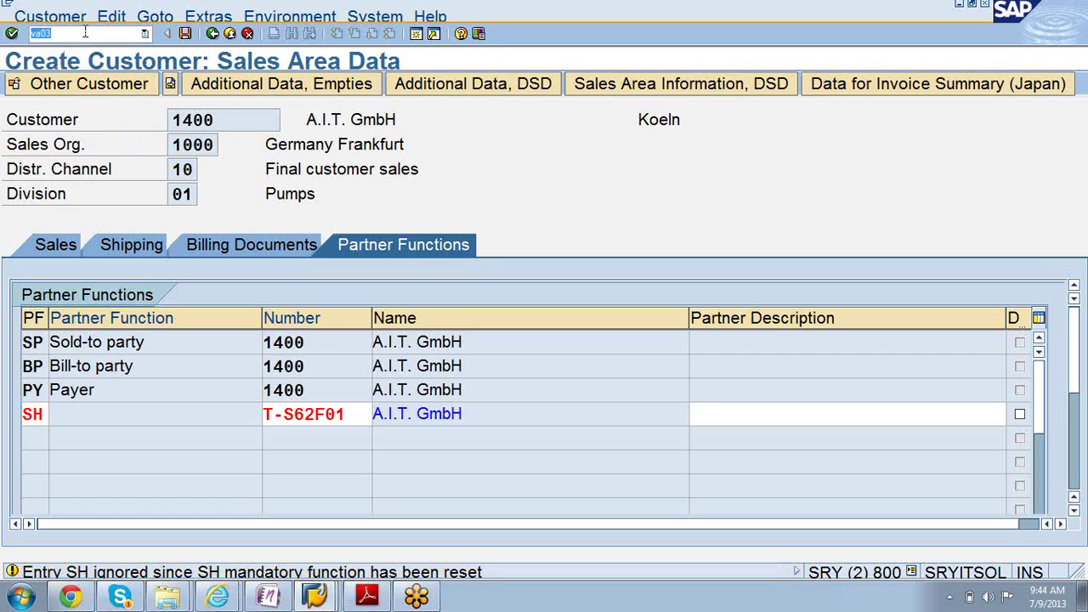
{"action": "left_click", "coordinate": [85, 33]}
{"action": "key", "text": "BackSpace"}
{"action": "type", "text": "1"}
{"action": "key", "text": "Return"}
{"action": "left_click", "coordinate": [85, 33]}
{"action": "type", "text": "/nva03"}
{"action": "key", "text": "Return"}
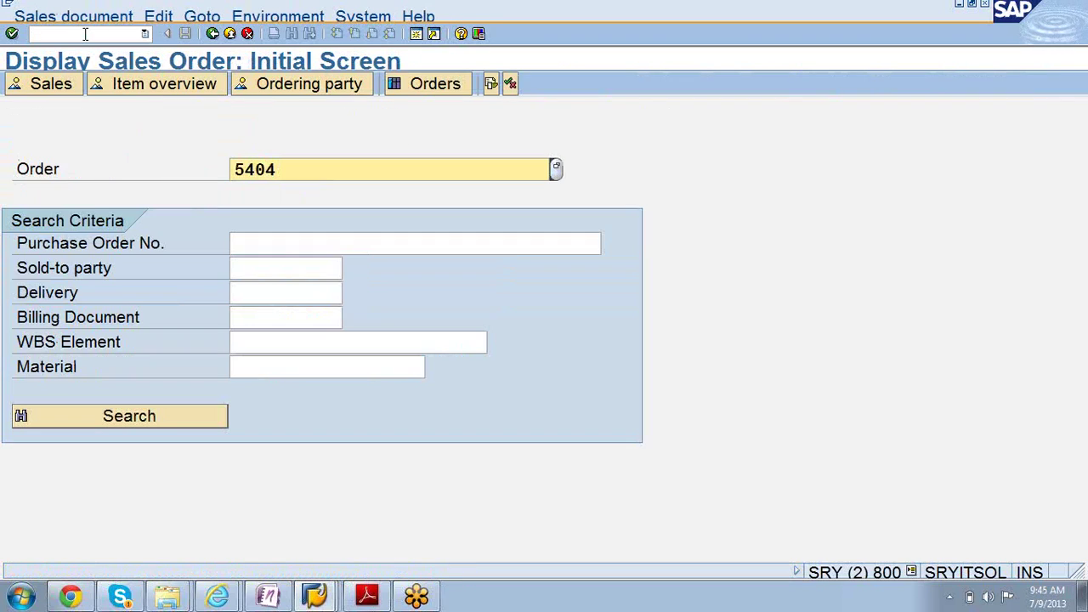
Clear the proposed order number and search for sales documents by the sold-to party's customer number
{"action": "key", "text": "BackSpace"}
{"action": "key", "text": "BackSpace"}
{"action": "key", "text": "BackSpace"}
{"action": "key", "text": "BackSpace"}
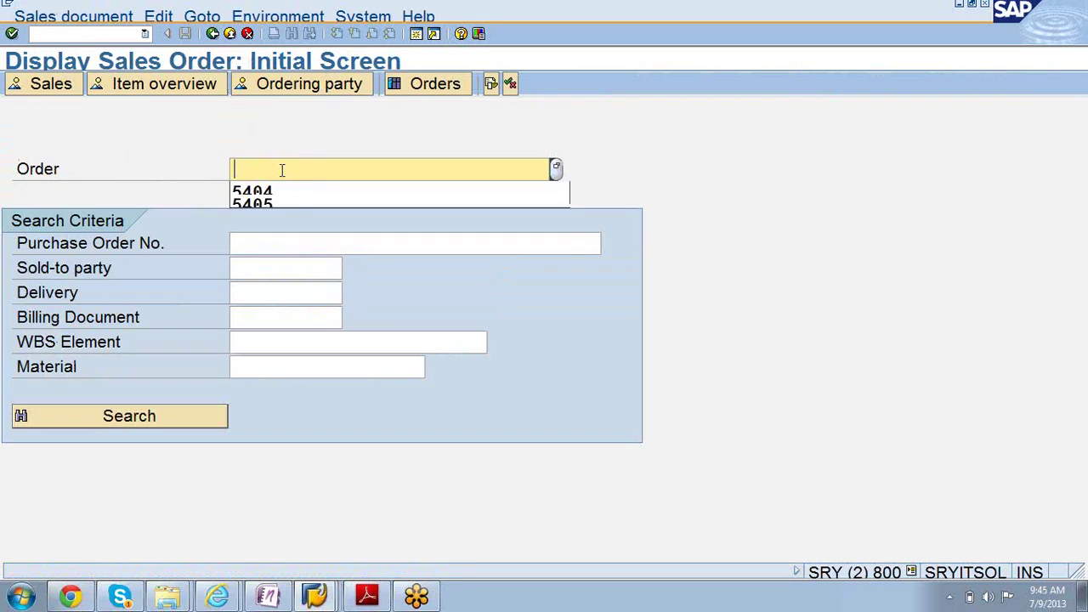
{"action": "left_click", "coordinate": [559, 180]}
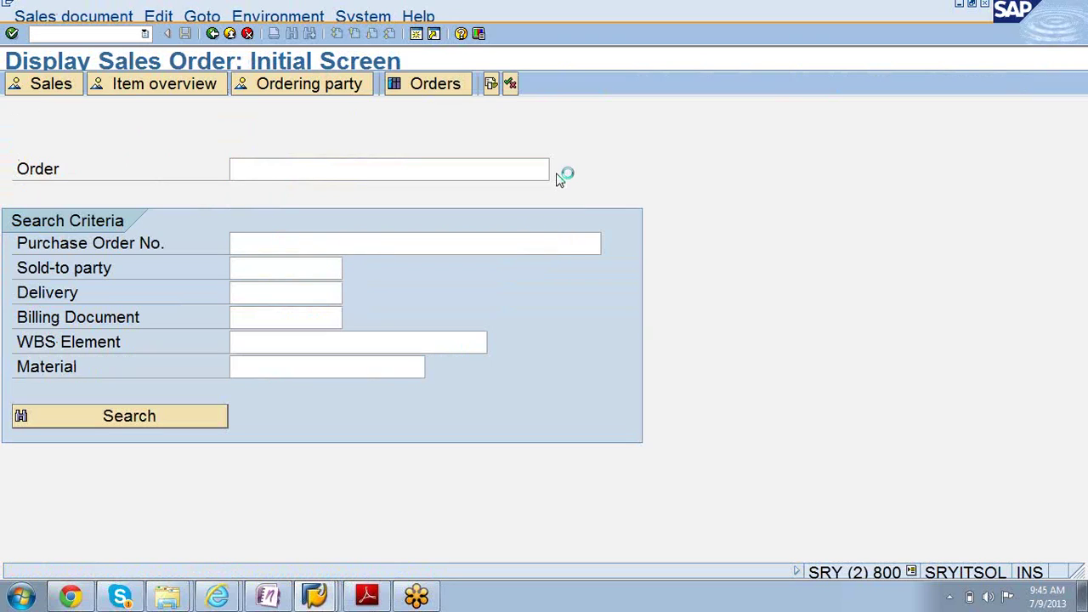
{"action": "left_click", "coordinate": [558, 174]}
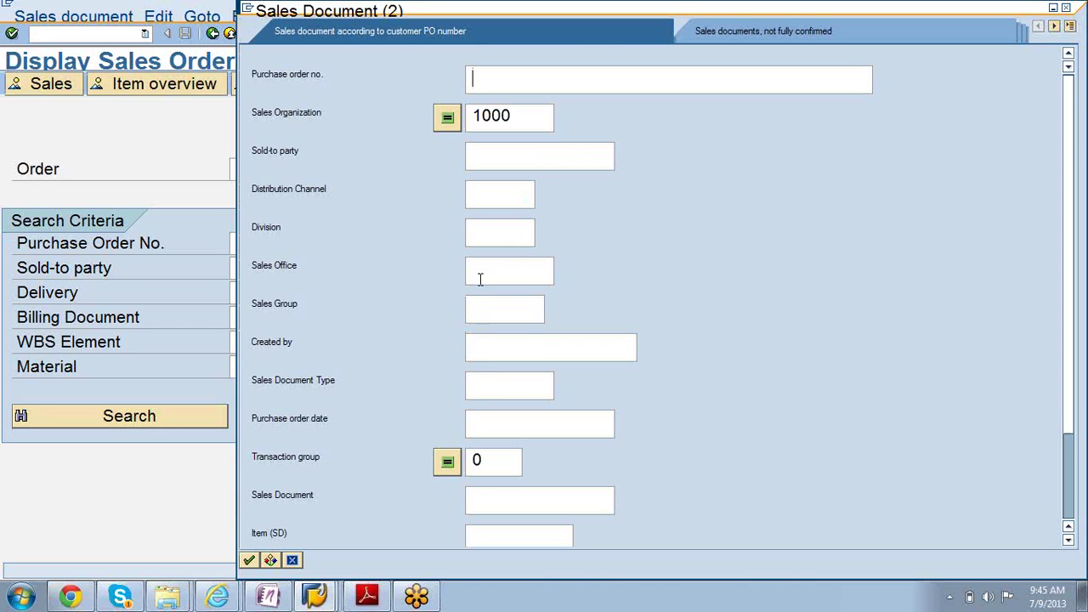
{"action": "left_click", "coordinate": [488, 161]}
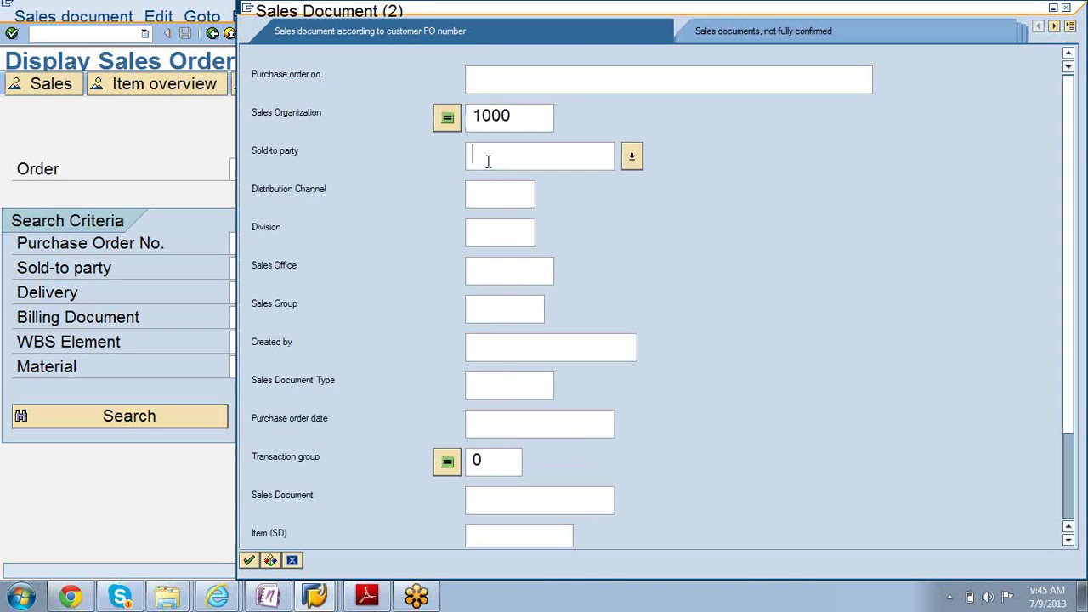
{"action": "type", "text": "1000"}
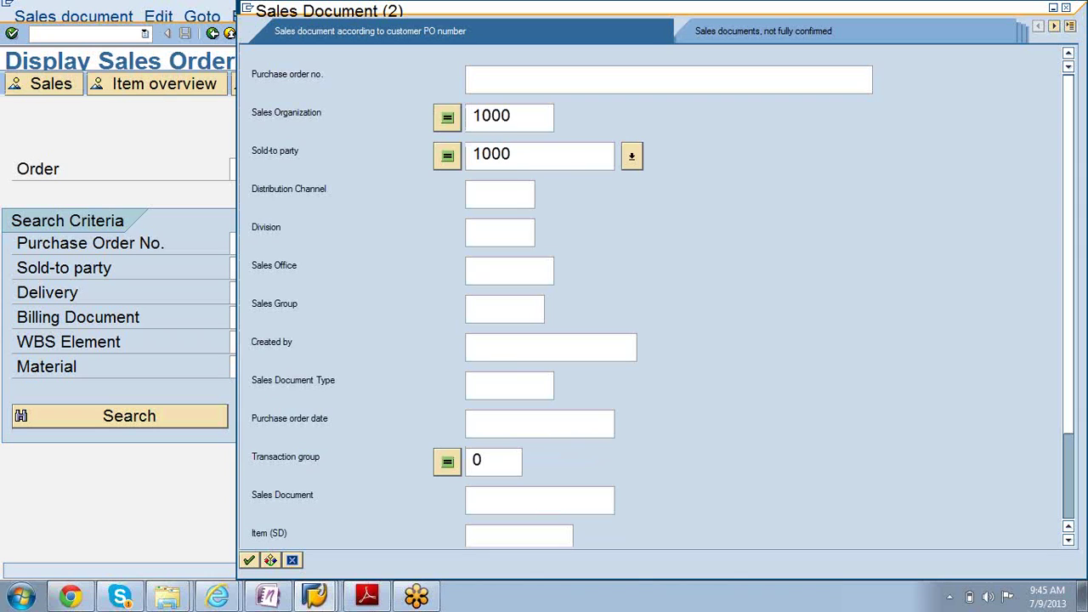
{"action": "key", "text": "Return"}
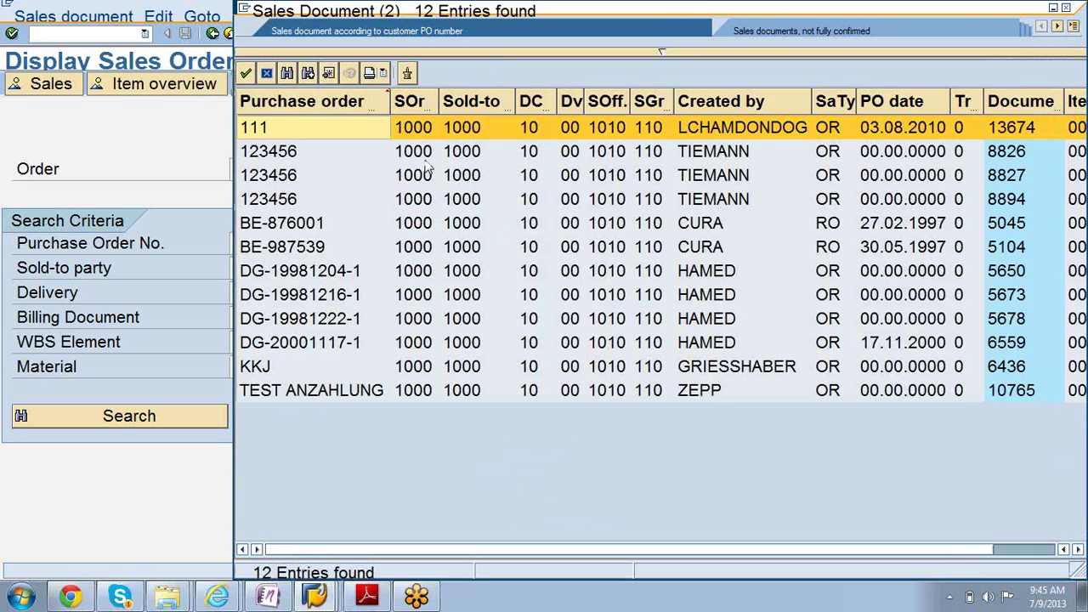
Select the second sales document in the search results and display the order
{"action": "left_click", "coordinate": [1008, 153]}
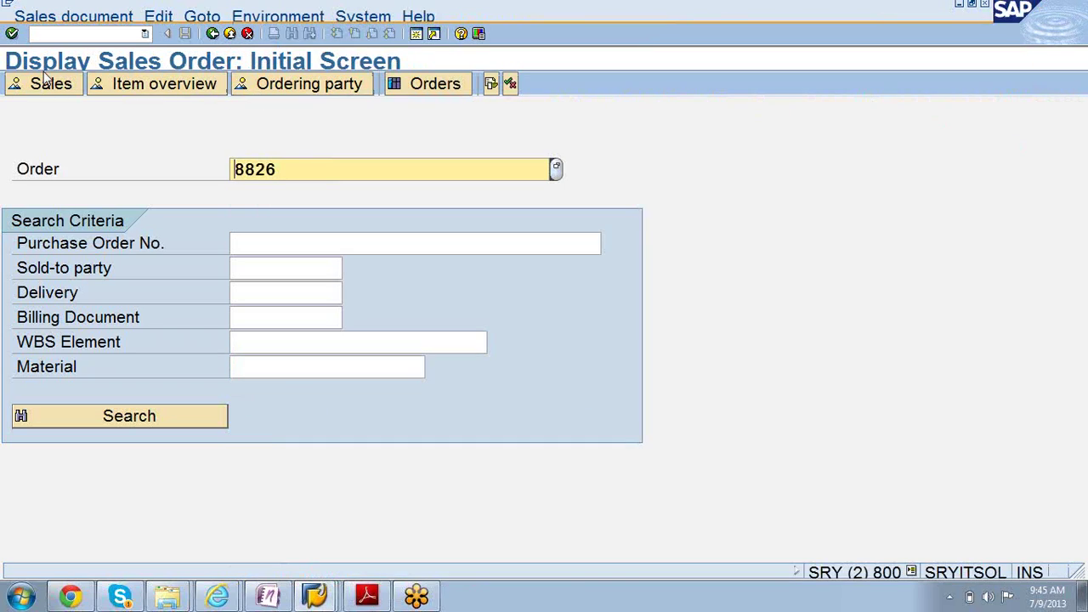
{"action": "left_click", "coordinate": [13, 34]}
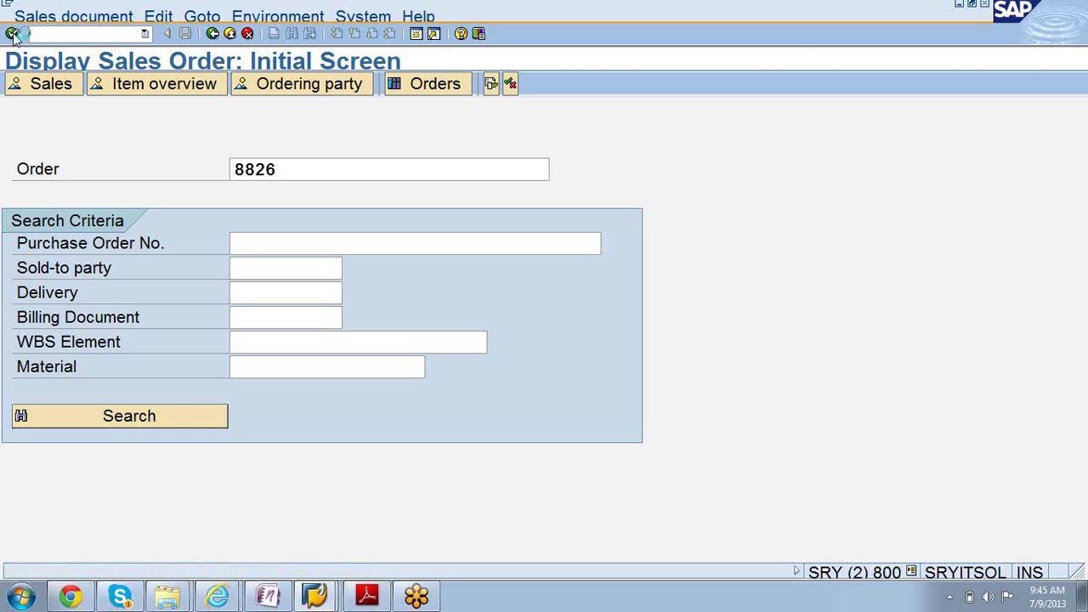
{"action": "left_click", "coordinate": [12, 33]}
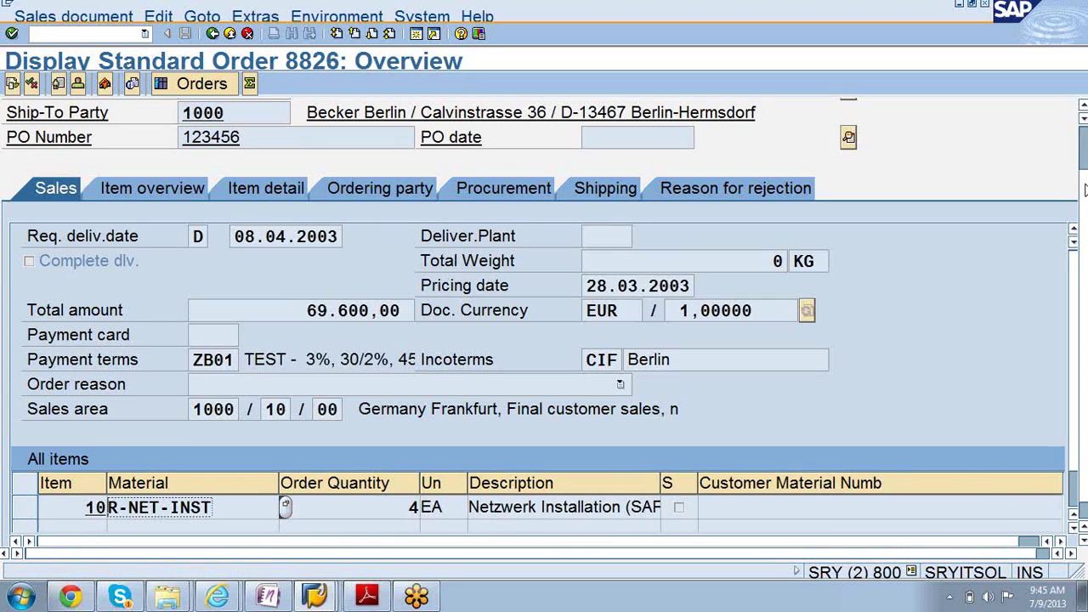
Look through the order's sales data down to its items and switch to the item overview
{"action": "scroll", "coordinate": [1085, 190], "scroll_direction": "down", "scroll_amount": 1}
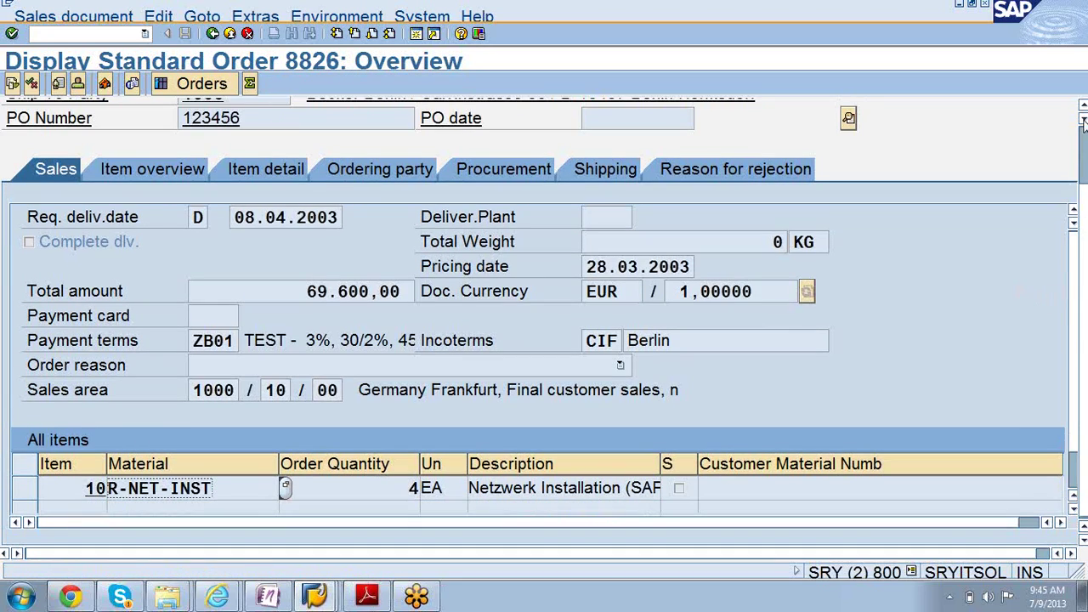
{"action": "left_click", "coordinate": [1075, 219]}
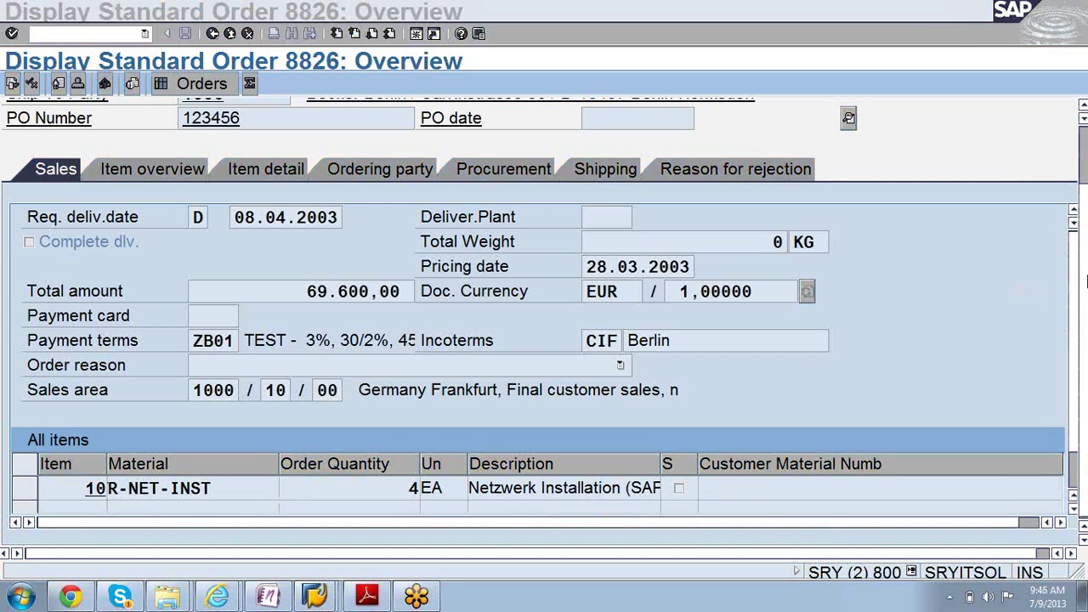
{"action": "left_click_drag", "start_coordinate": [1076, 377], "coordinate": [1076, 466]}
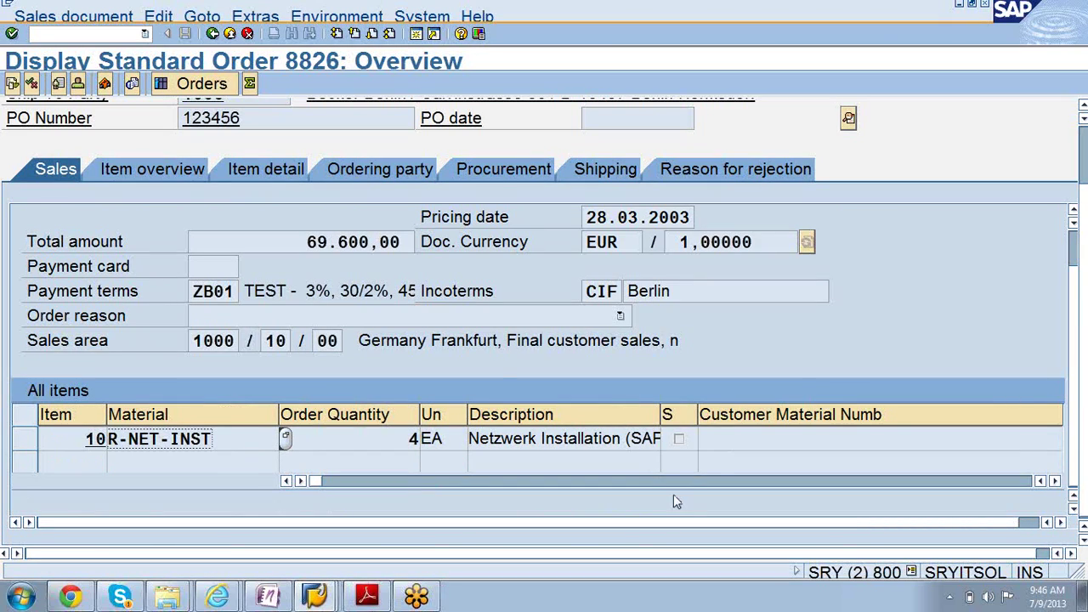
{"action": "left_click", "coordinate": [161, 174]}
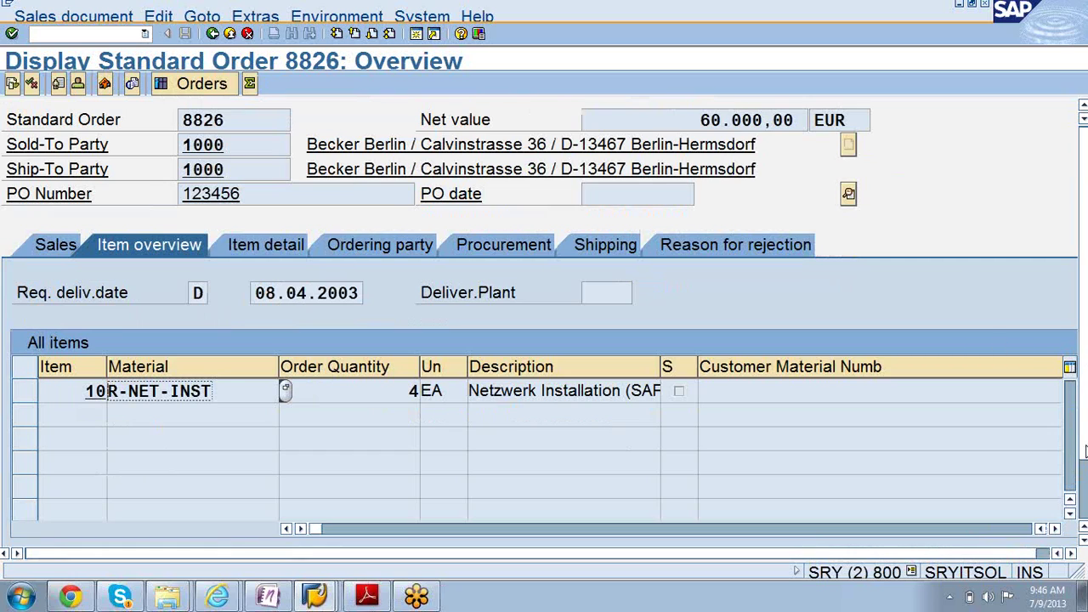
Select item 10 with material R-NET-INST in the order and display its pricing conditions
{"action": "scroll", "coordinate": [1084, 511], "scroll_direction": "down", "scroll_amount": 2}
{"action": "scroll", "coordinate": [1084, 511], "scroll_direction": "down", "scroll_amount": 1}
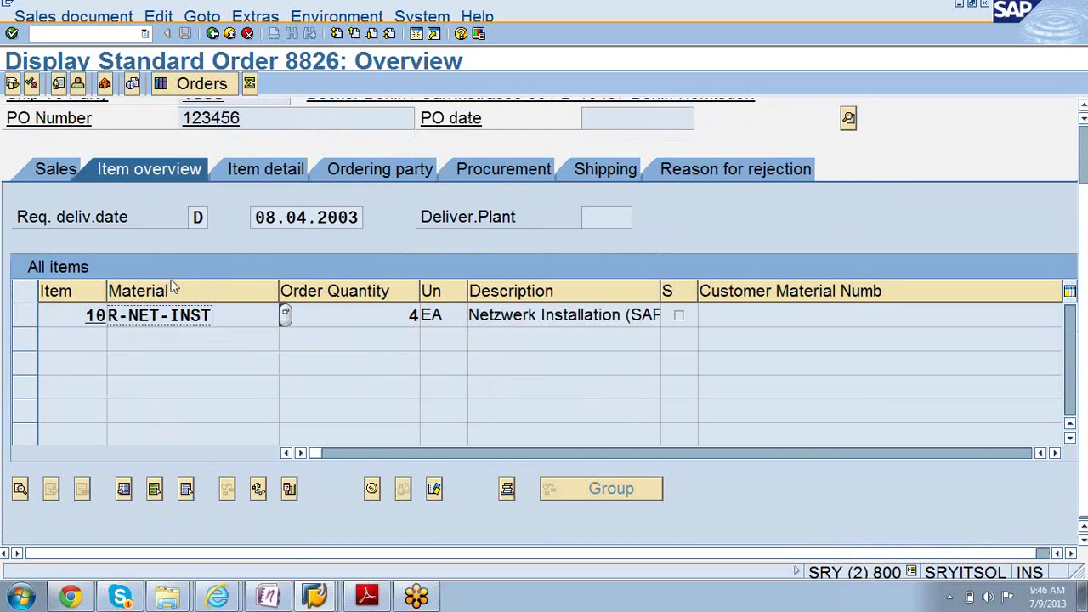
{"action": "left_click", "coordinate": [34, 322]}
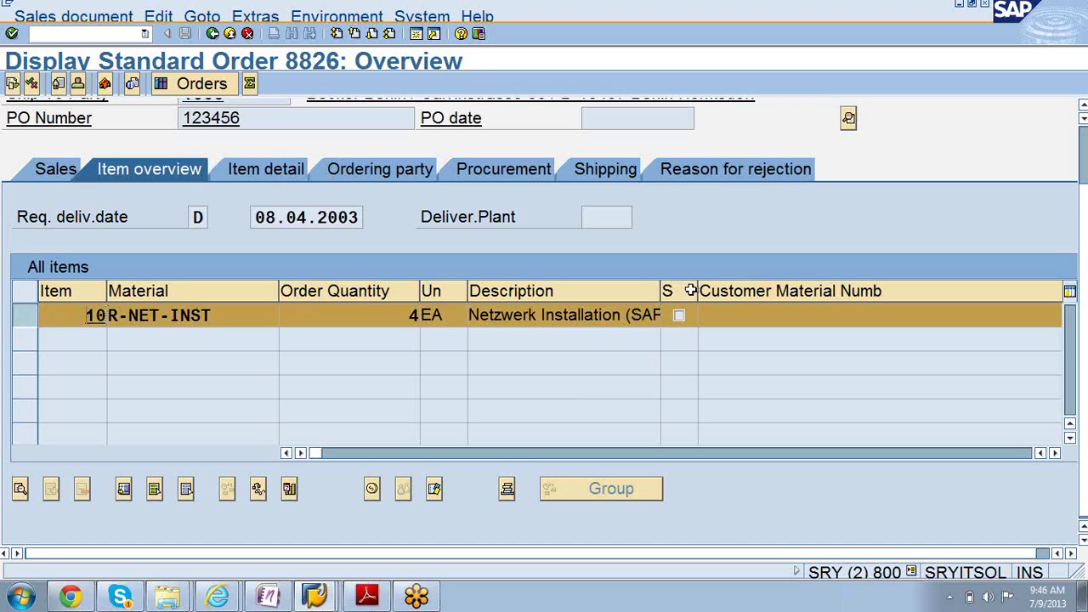
{"action": "left_click", "coordinate": [372, 489]}
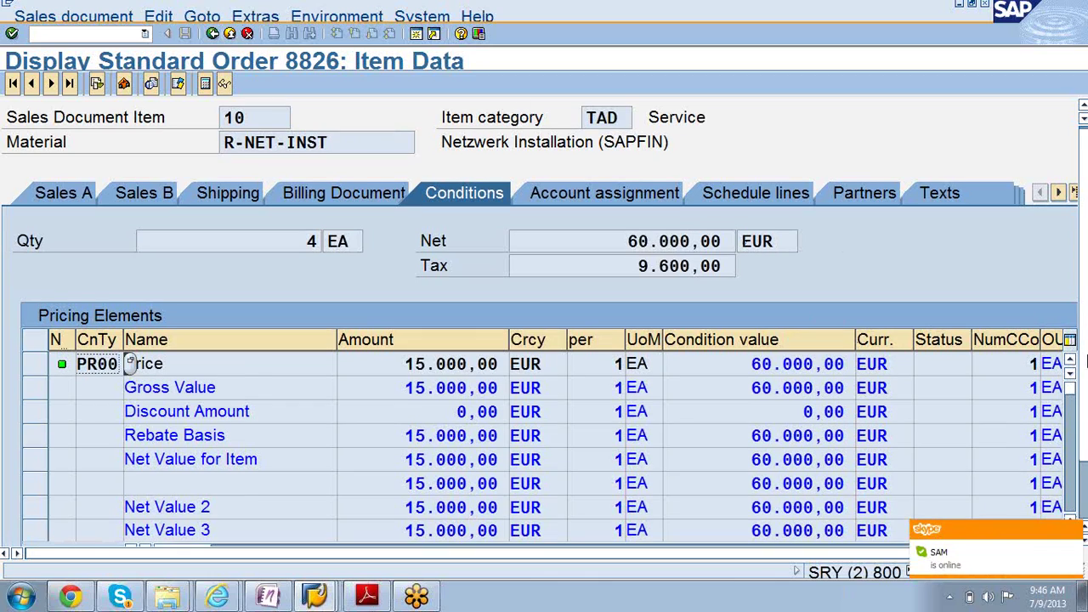
Open the item's pricing analysis and examine condition types PB00, EK01 and PR00 under procedure RVAA01
{"action": "scroll", "coordinate": [1085, 328], "scroll_direction": "down", "scroll_amount": 3}
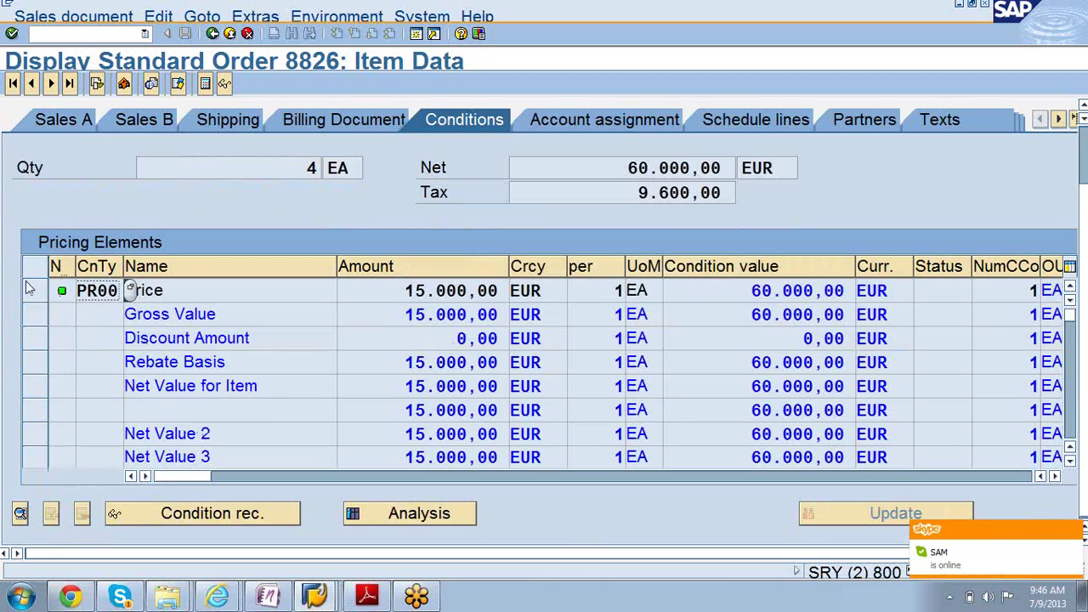
{"action": "left_click", "coordinate": [367, 514]}
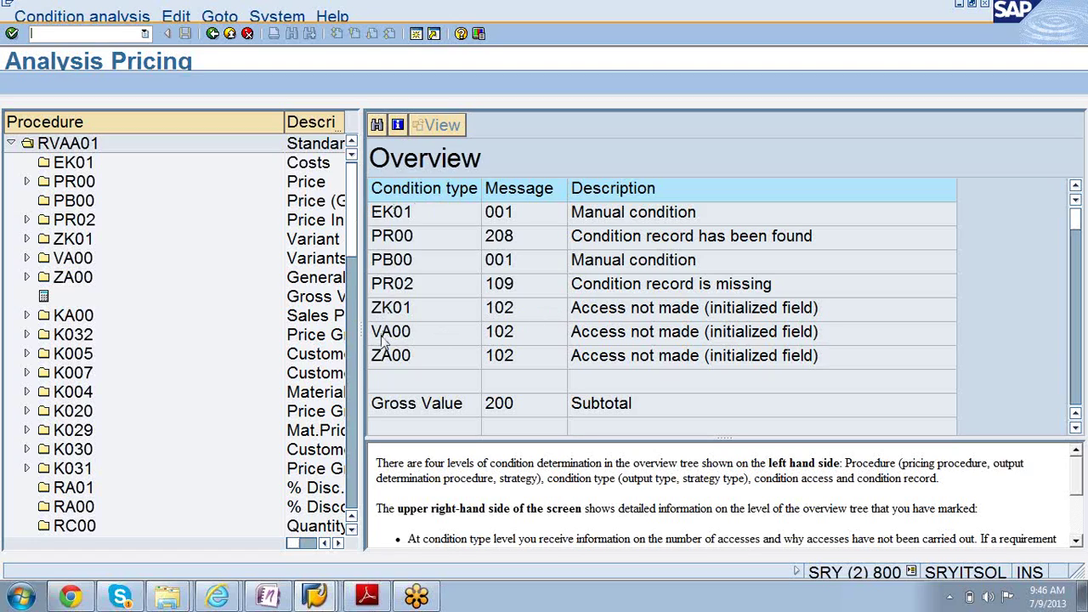
{"action": "left_click", "coordinate": [388, 265]}
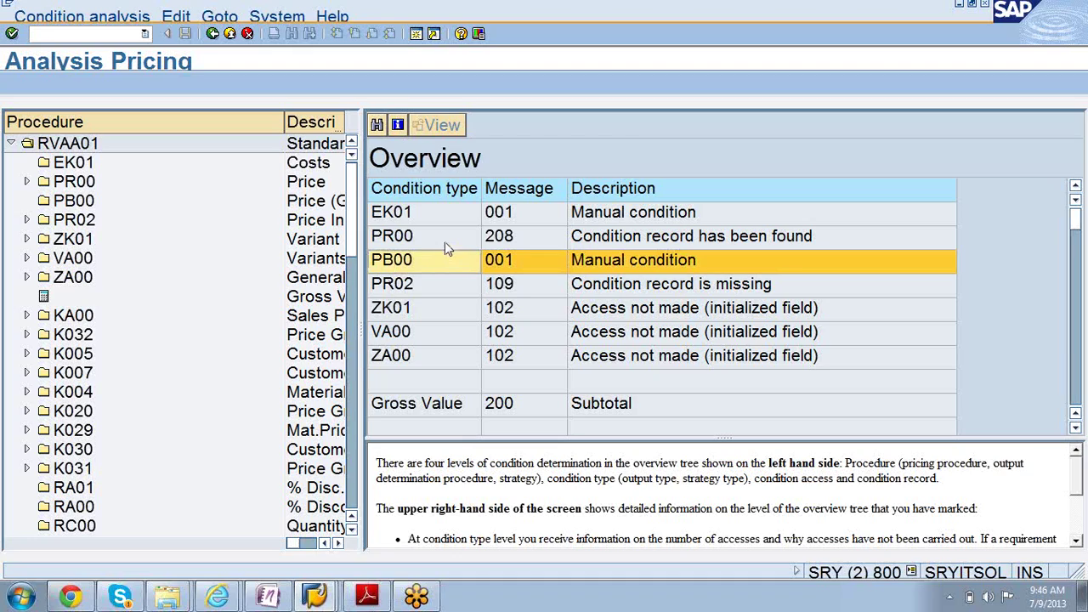
{"action": "left_click", "coordinate": [385, 212]}
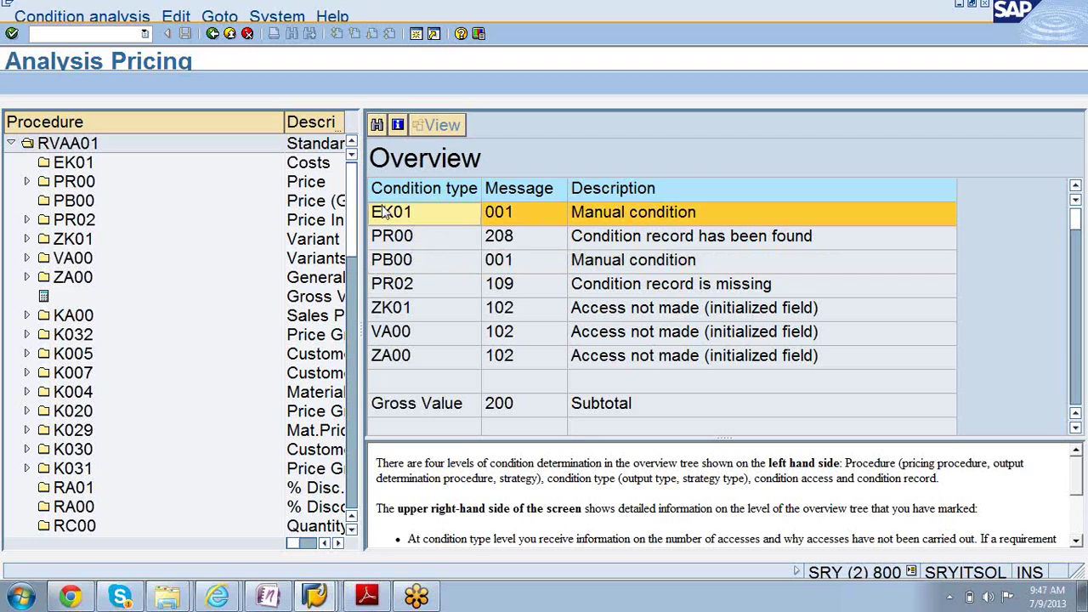
{"action": "left_click", "coordinate": [387, 240]}
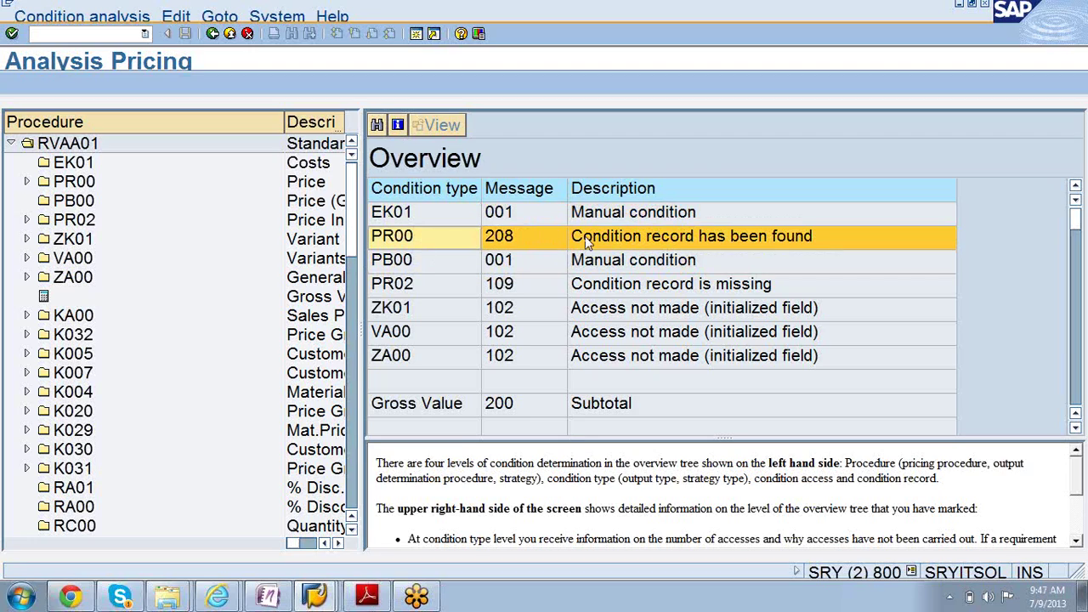
{"action": "left_click", "coordinate": [53, 146]}
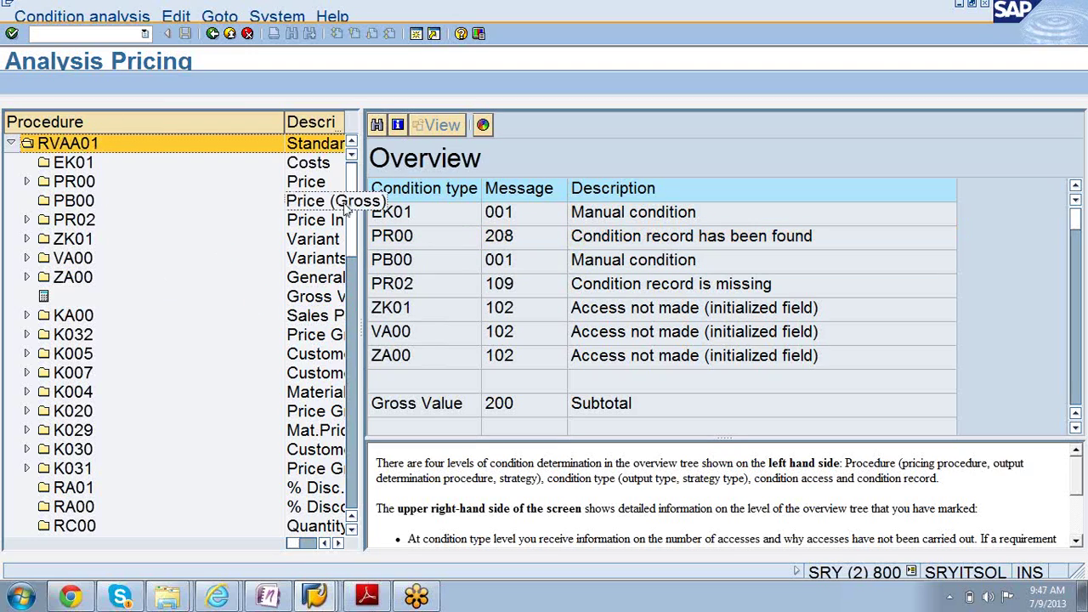
{"action": "left_click_drag", "start_coordinate": [353, 222], "coordinate": [389, 198]}
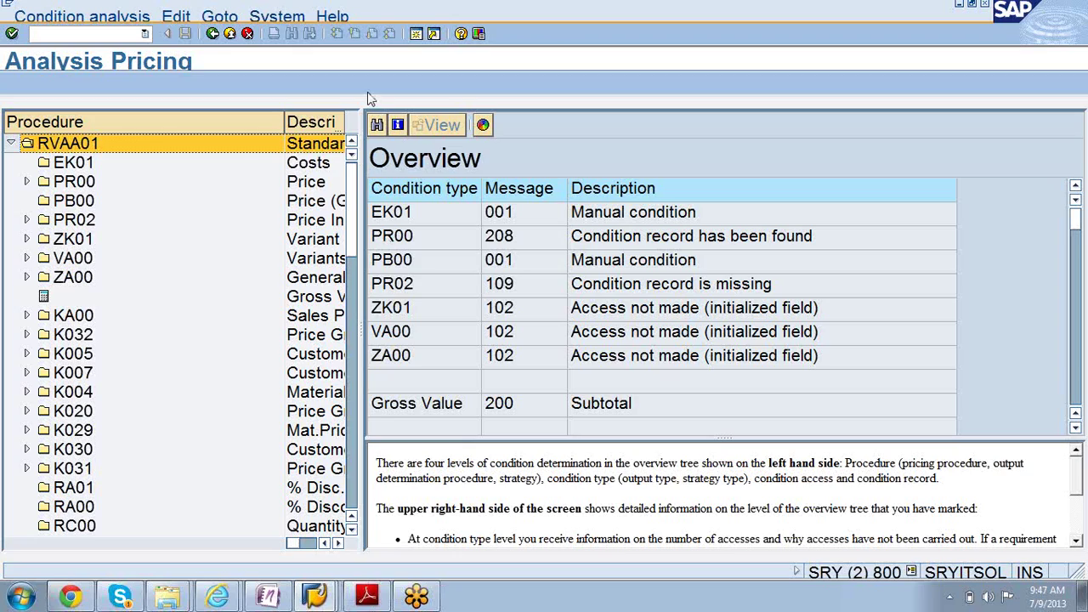
Return from the pricing analysis to the item's conditions, and switch to the Condition Technique figure in Adobe Reader
{"action": "left_click", "coordinate": [213, 32]}
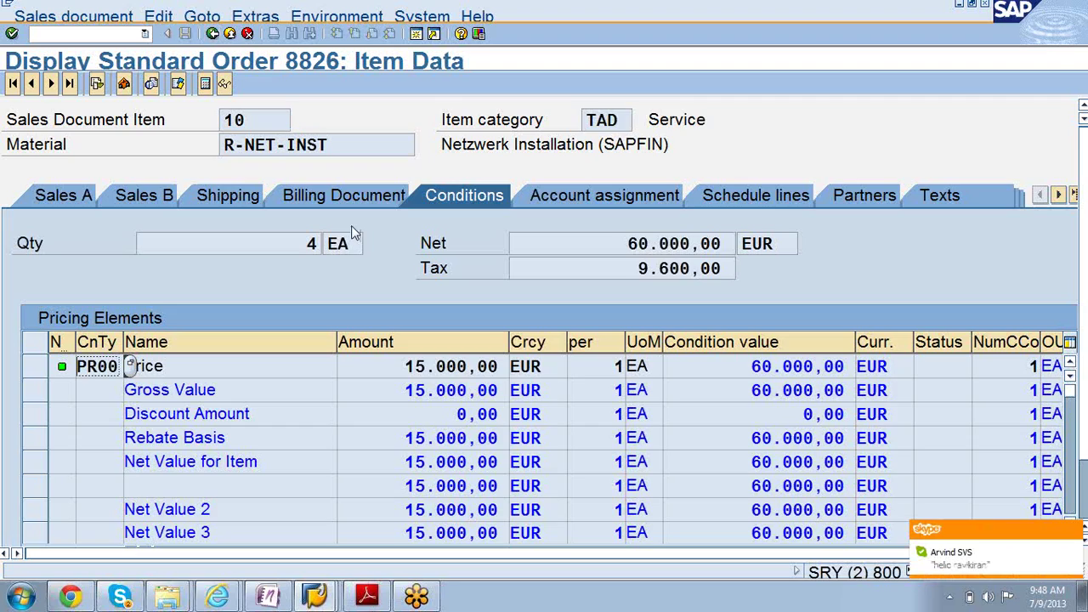
{"action": "left_click", "coordinate": [1074, 533]}
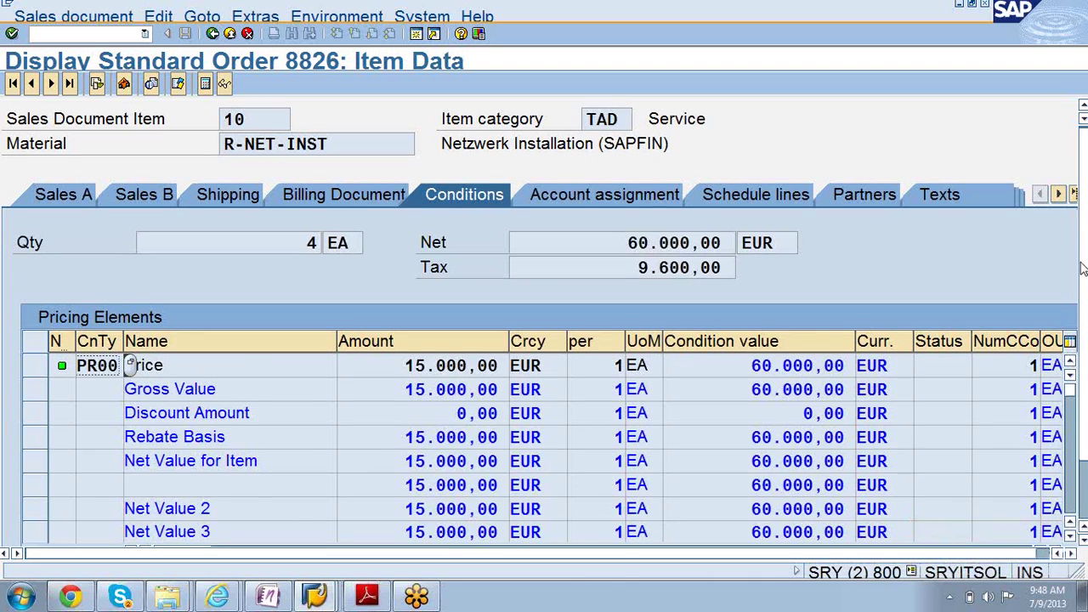
{"action": "scroll", "coordinate": [1083, 323], "scroll_direction": "down", "scroll_amount": 3}
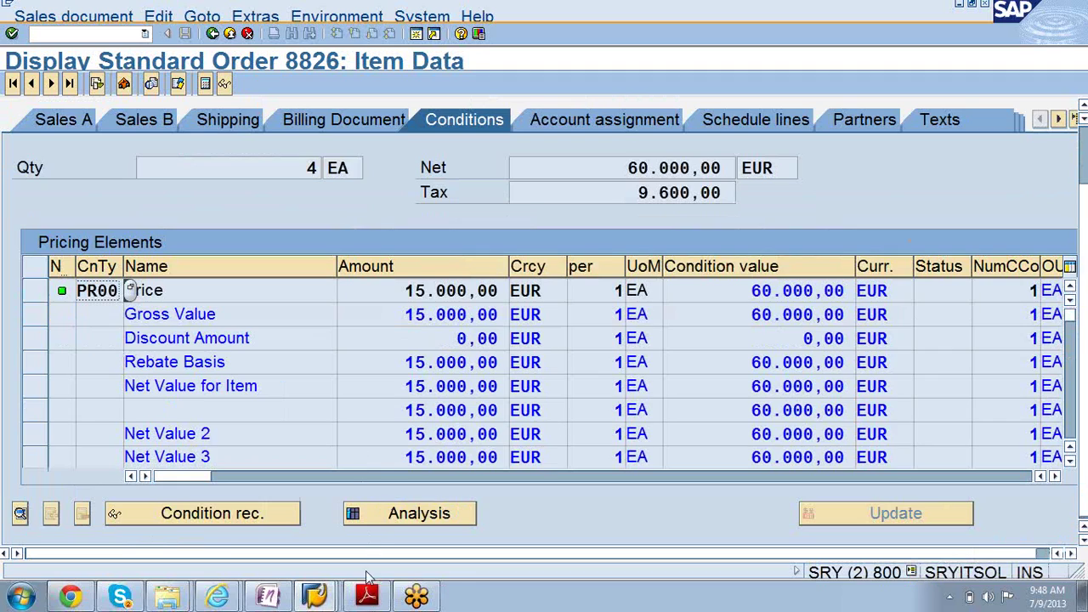
{"action": "left_click", "coordinate": [368, 597]}
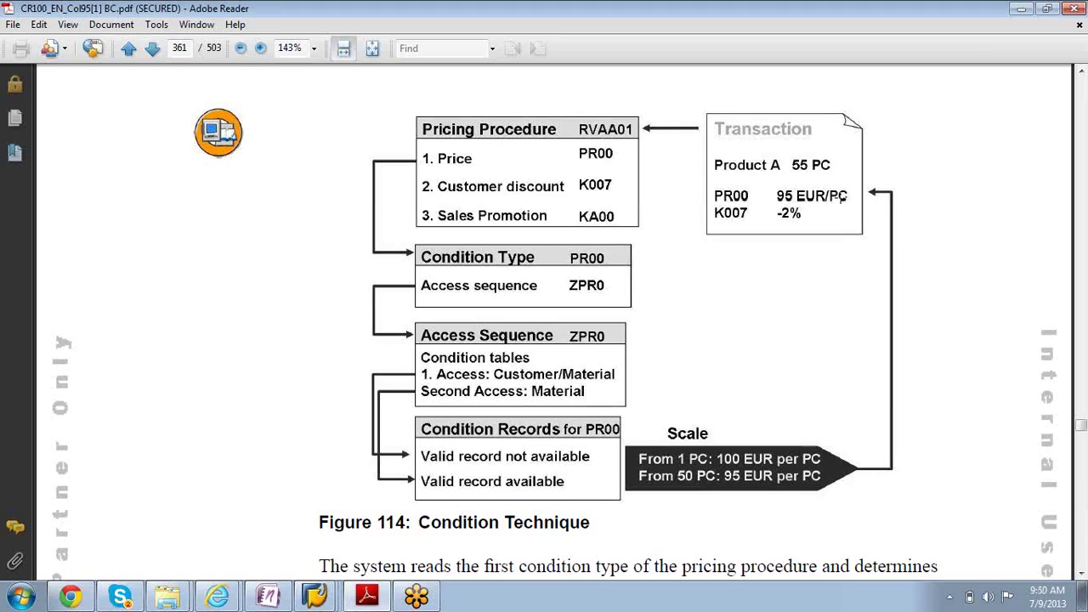
Switch to the SAP session at the initial sales order display screen and start creating a sales order
{"action": "right_click", "coordinate": [315, 600]}
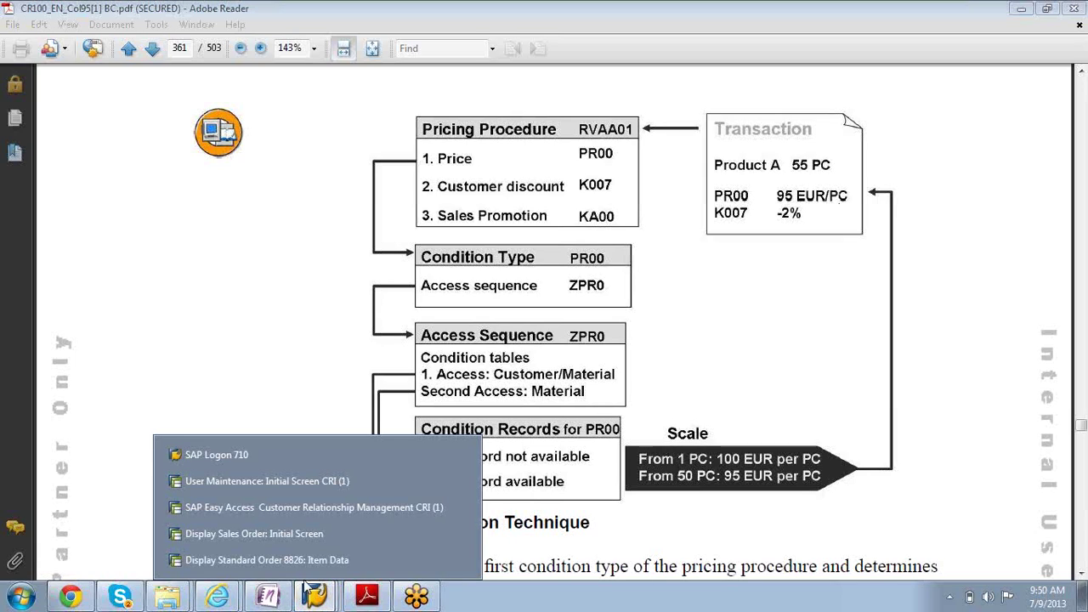
{"action": "left_click", "coordinate": [256, 533]}
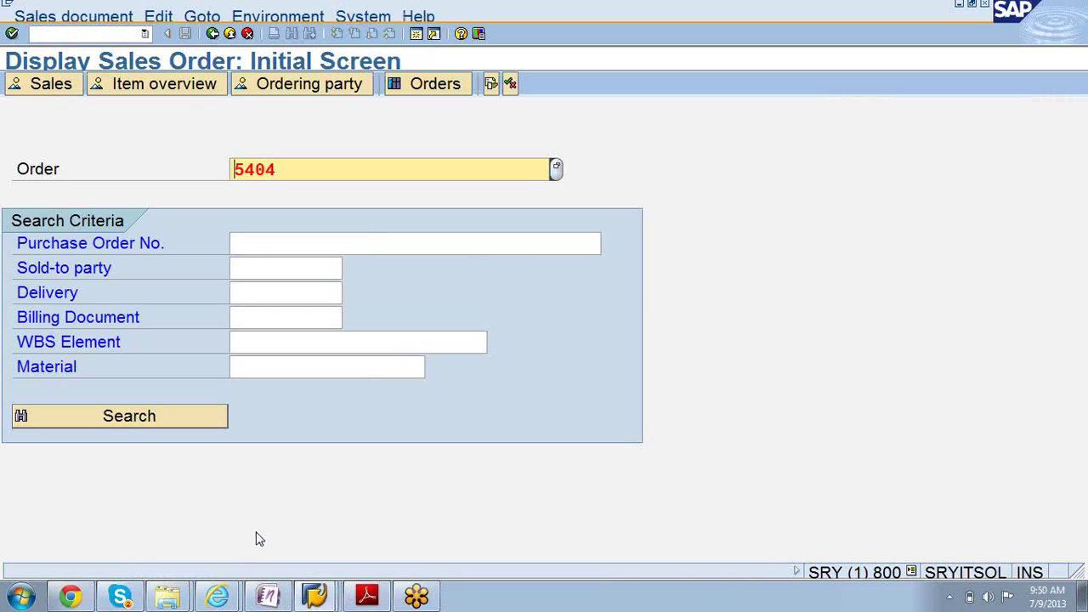
{"action": "left_click", "coordinate": [46, 17]}
{"action": "left_click", "coordinate": [52, 33]}
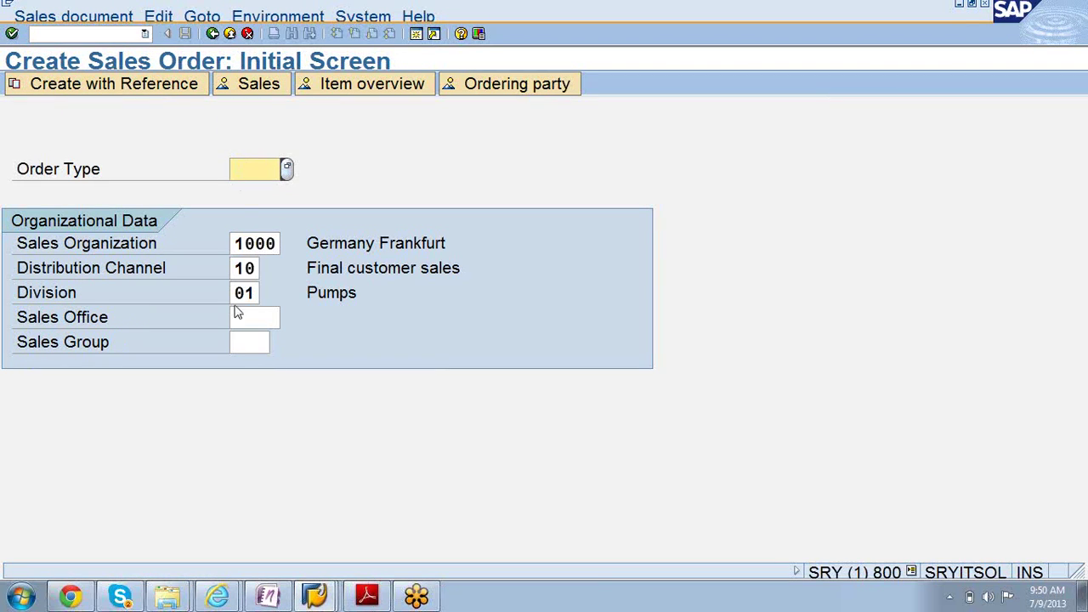
Set distribution channel 10, division 00 and order type OR, and continue to the new standard order
{"action": "left_click", "coordinate": [256, 268]}
{"action": "key", "text": "BackSpace"}
{"action": "key", "text": "BackSpace"}
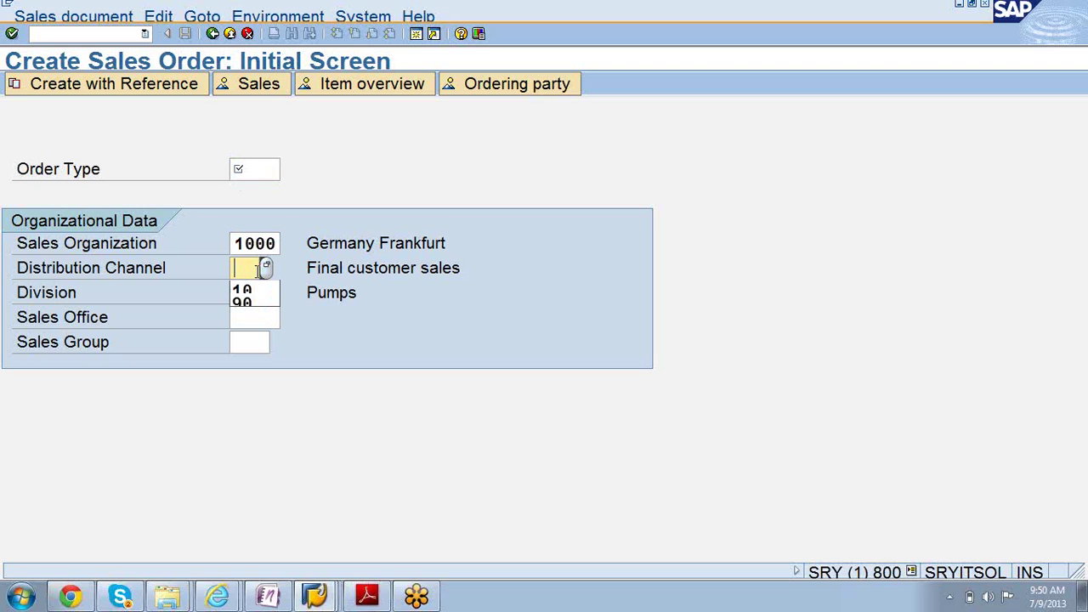
{"action": "type", "text": "10"}
{"action": "key", "text": "Tab"}
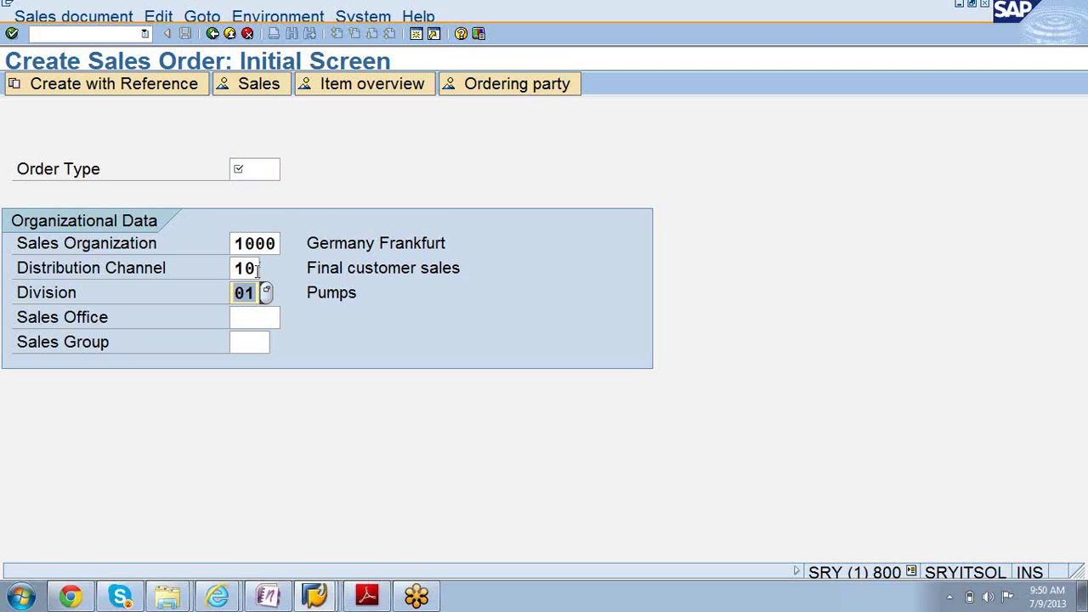
{"action": "type", "text": "00"}
{"action": "left_click", "coordinate": [247, 168]}
{"action": "type", "text": "or"}
{"action": "key", "text": "Return"}
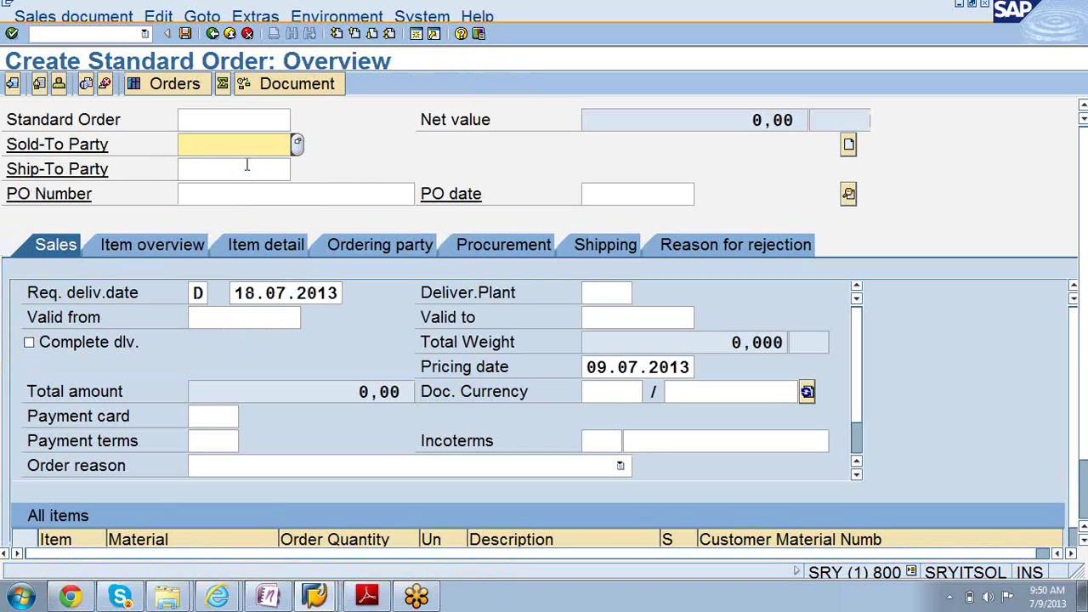
Enter the customer's number as sold-to party and material 100-100 as the first item, and confirm the entries
{"action": "type", "text": "1000"}
{"action": "scroll", "coordinate": [1038, 280], "scroll_direction": "down", "scroll_amount": 3}
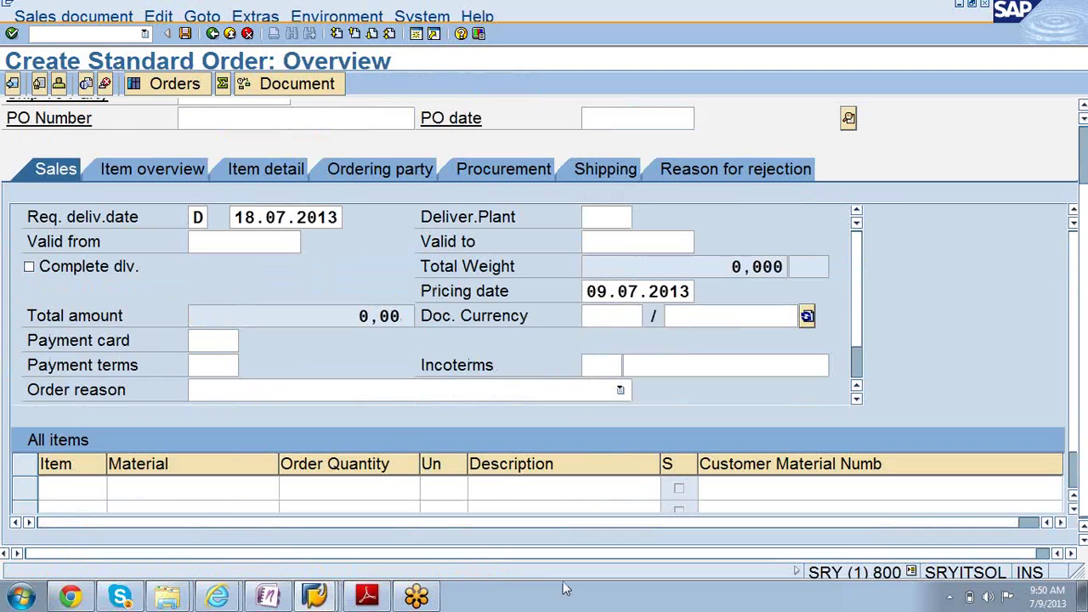
{"action": "left_click", "coordinate": [132, 491]}
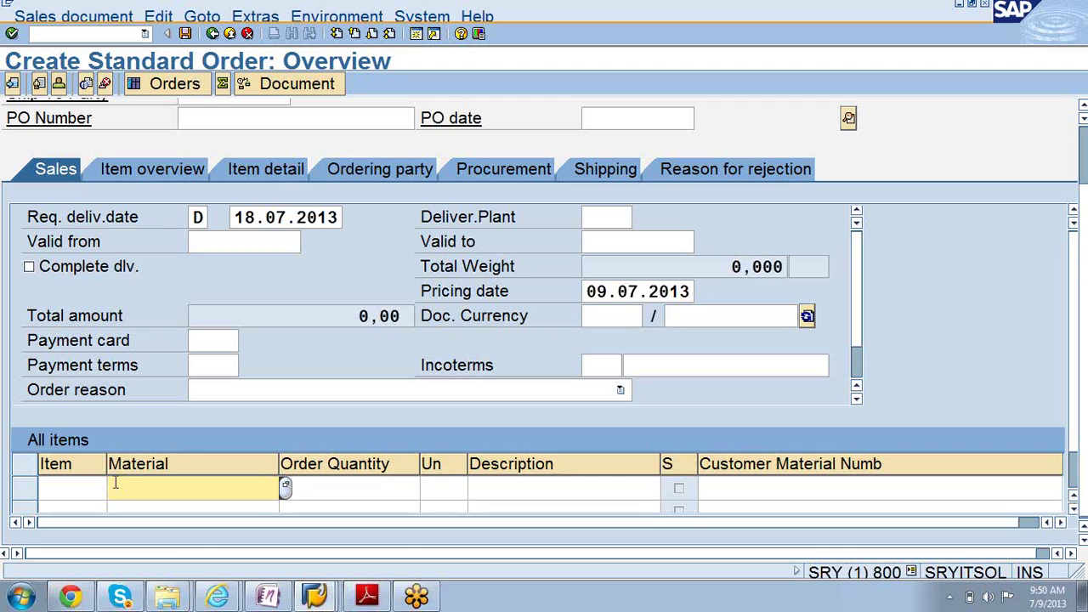
{"action": "type", "text": "100"}
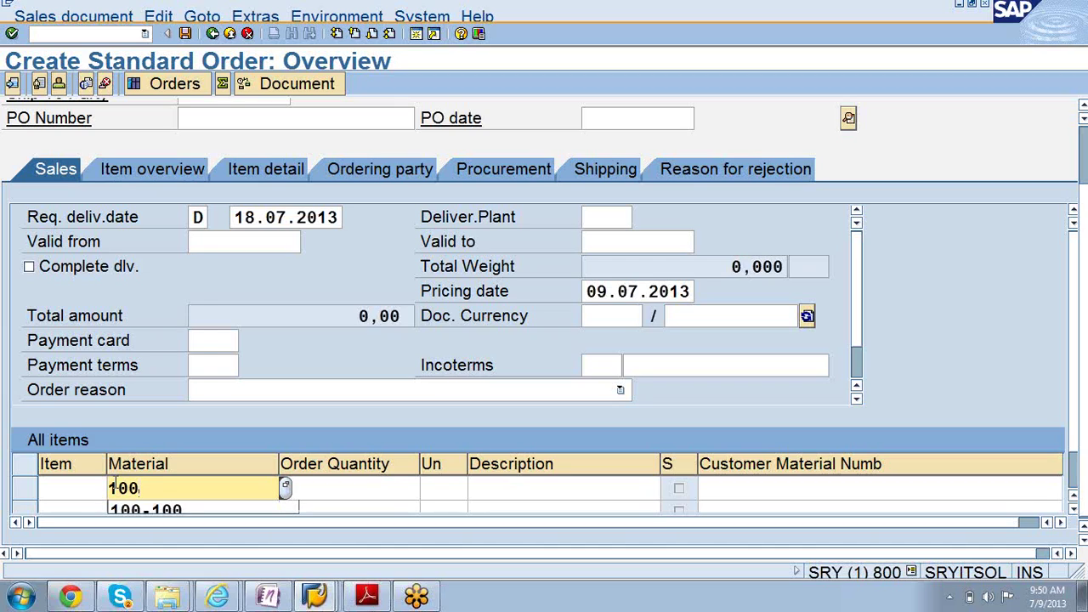
{"action": "key", "text": "Down"}
{"action": "key", "text": "Return"}
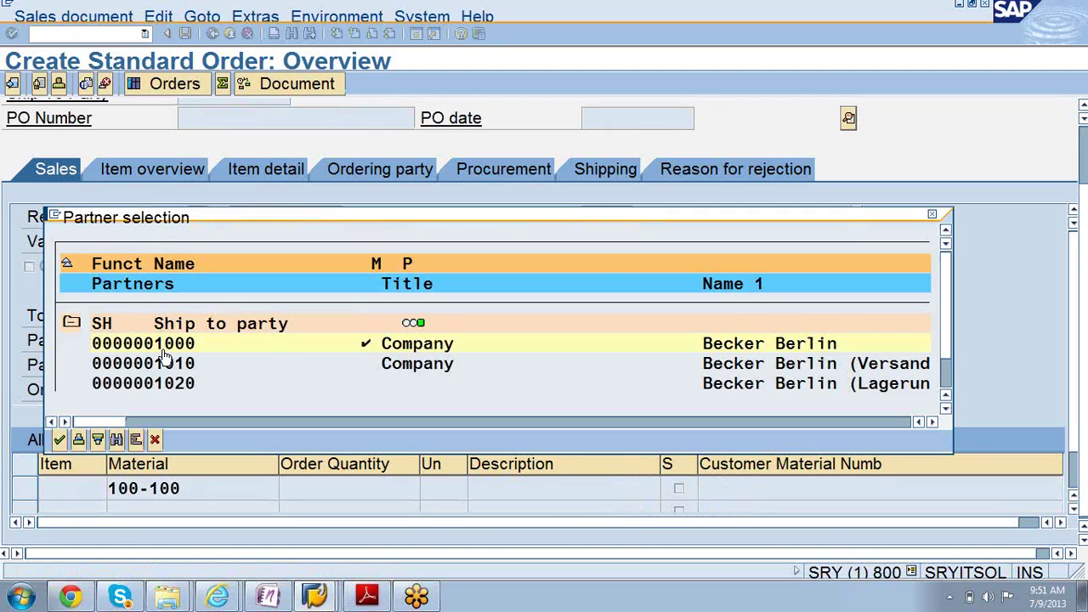
Choose the first Becker Berlin entry as ship-to party and set the order quantity of material 100-100 to 20
{"action": "double_click", "coordinate": [162, 352]}
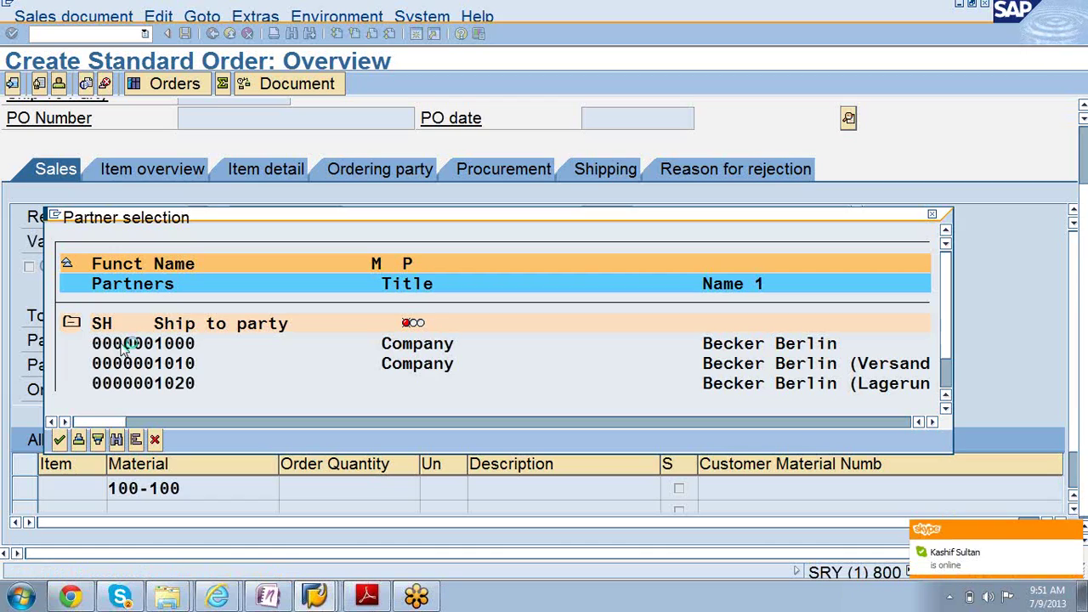
{"action": "double_click", "coordinate": [126, 345]}
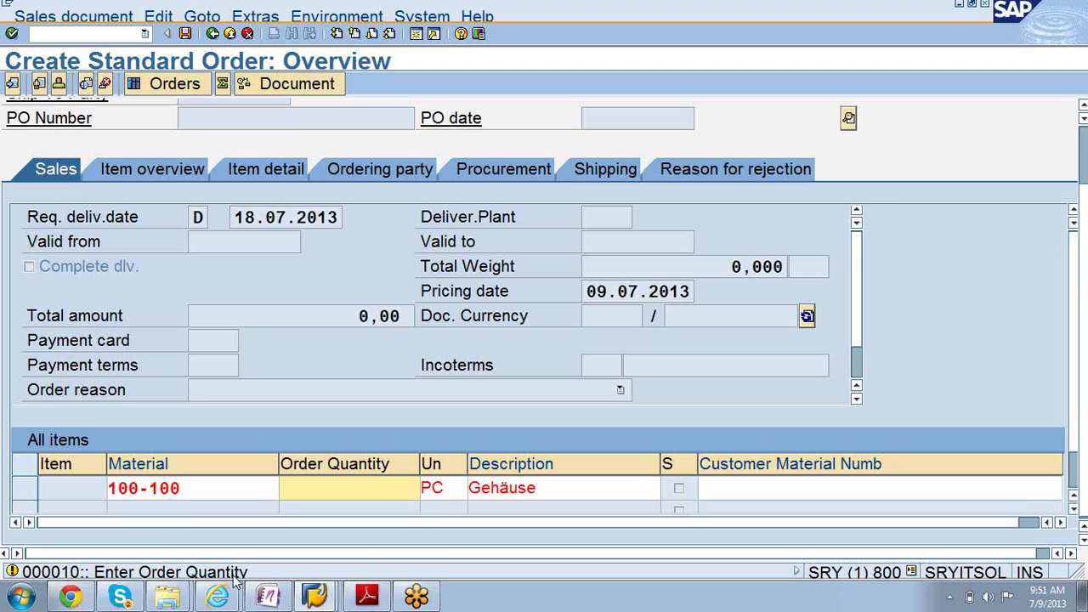
{"action": "type", "text": "20"}
{"action": "key", "text": "Return"}
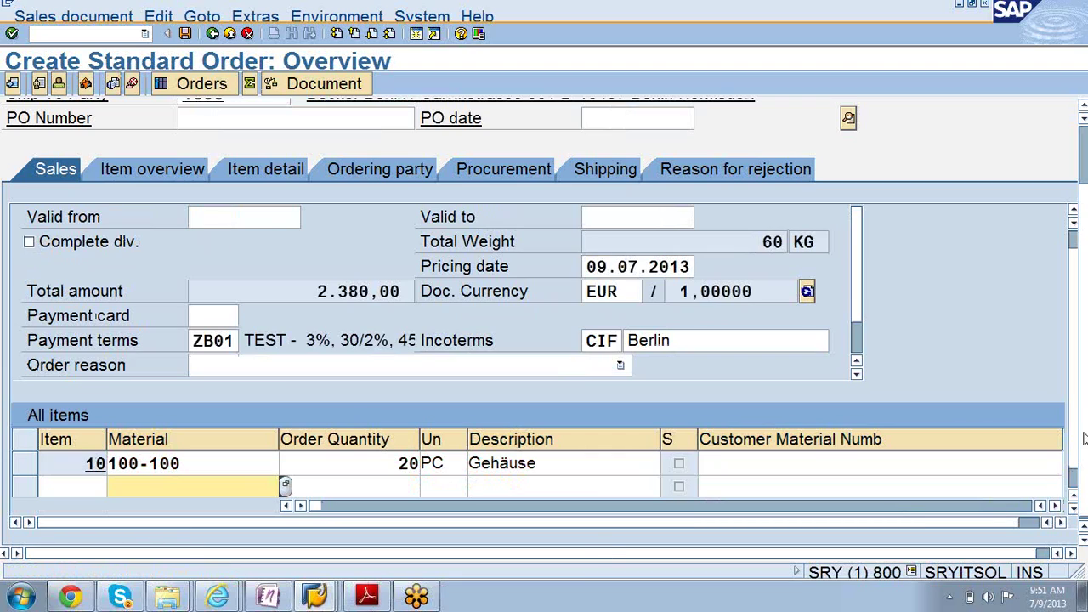
Look through the item table's columns for the pricing, rejection and block status details of material 100-100, and return toward the first columns
{"action": "scroll", "coordinate": [1076, 459], "scroll_direction": "down", "scroll_amount": 1}
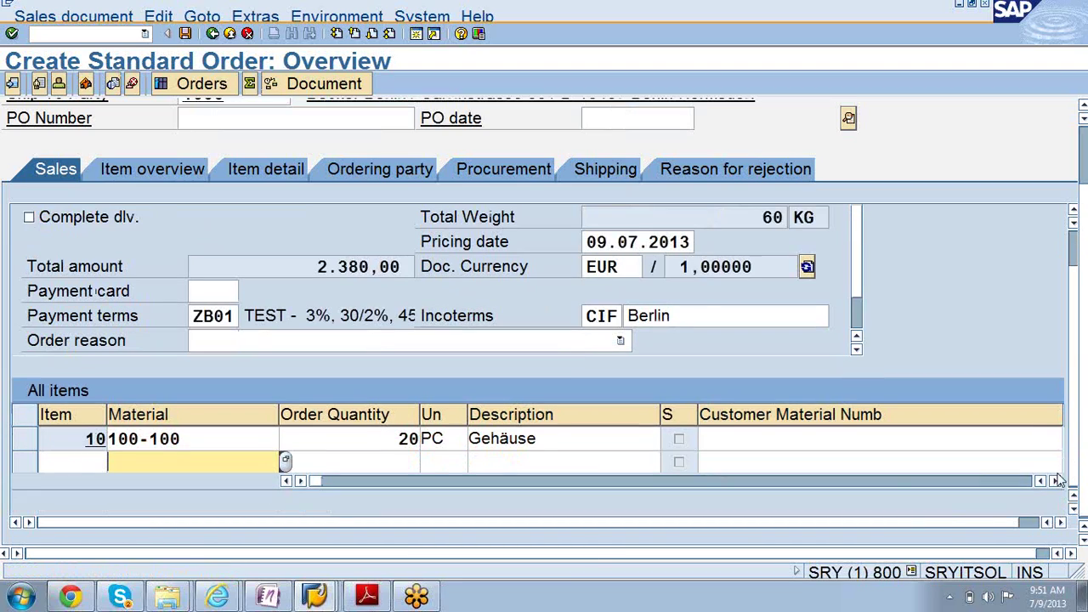
{"action": "left_click", "coordinate": [1055, 481]}
{"action": "left_click", "coordinate": [1055, 482]}
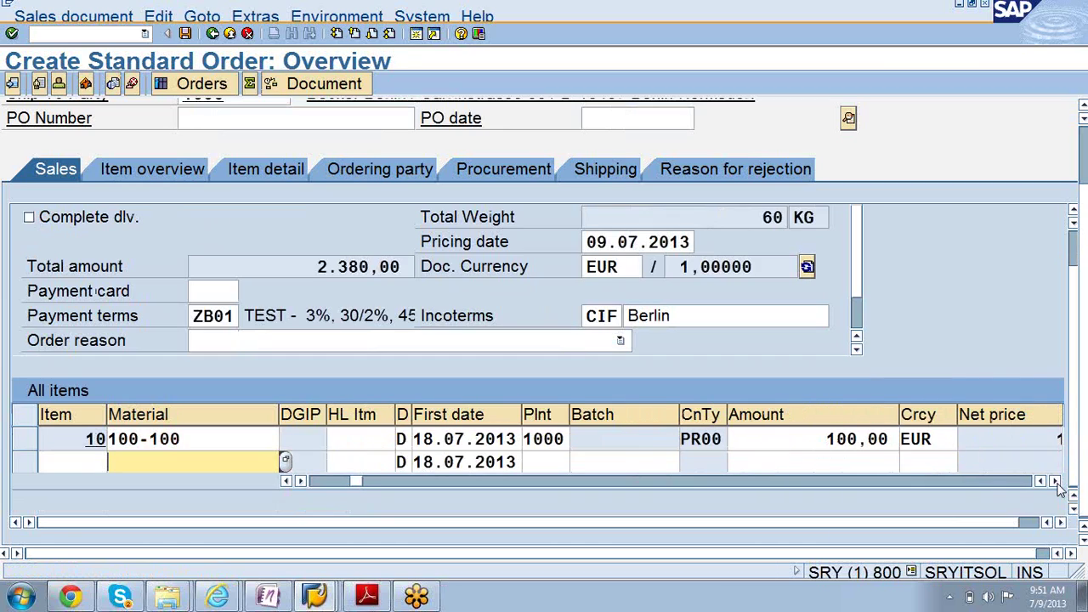
{"action": "left_click", "coordinate": [1054, 481]}
{"action": "left_click", "coordinate": [1054, 481]}
{"action": "left_click", "coordinate": [1054, 481]}
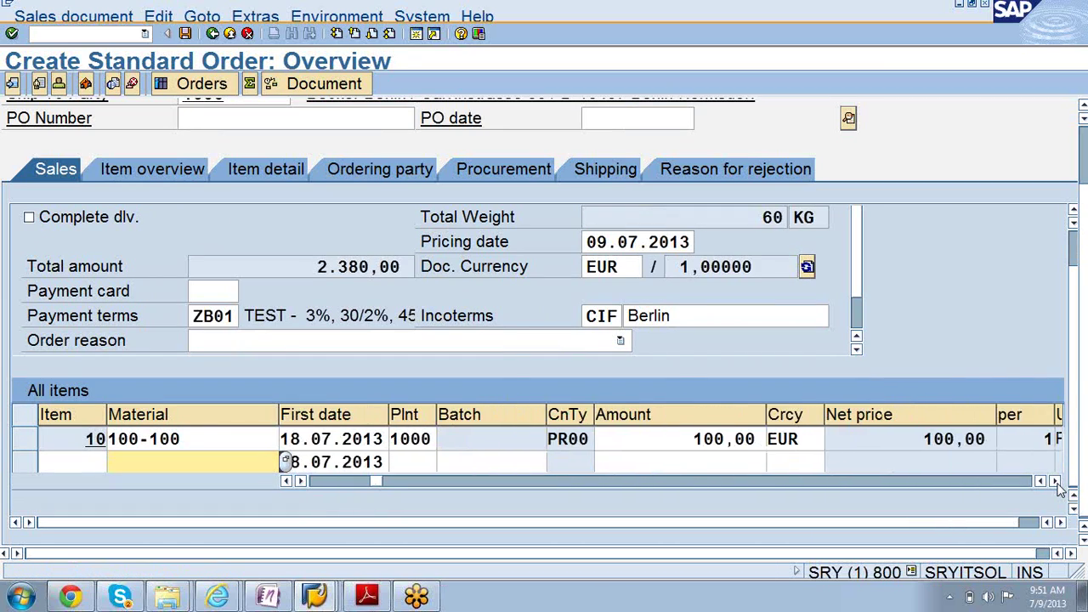
{"action": "left_click", "coordinate": [1055, 481]}
{"action": "left_click", "coordinate": [1054, 481]}
{"action": "left_click", "coordinate": [1055, 481]}
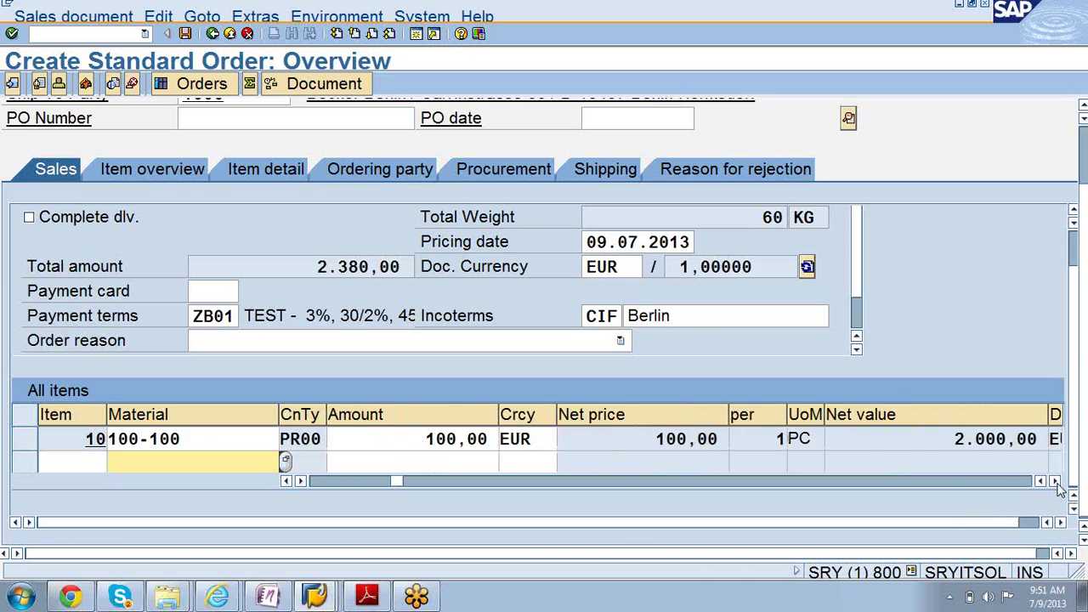
{"action": "left_click", "coordinate": [1055, 481]}
{"action": "left_click", "coordinate": [1055, 481]}
{"action": "left_click", "coordinate": [1055, 481]}
{"action": "left_click", "coordinate": [1055, 481]}
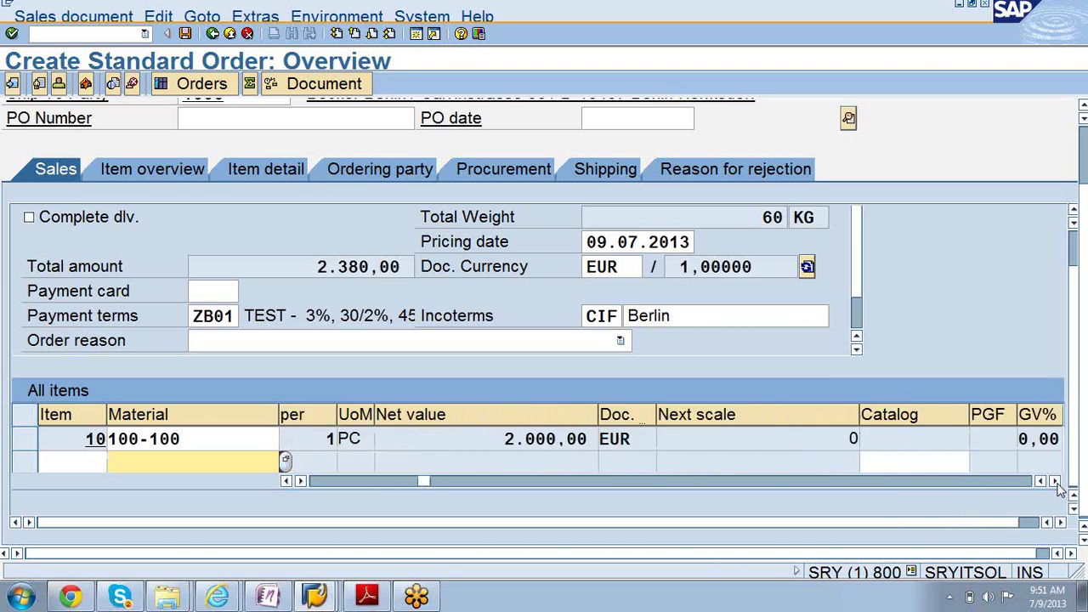
{"action": "left_click", "coordinate": [1054, 481]}
{"action": "left_click", "coordinate": [1054, 481]}
{"action": "left_click", "coordinate": [1054, 481]}
{"action": "left_click", "coordinate": [1054, 481]}
{"action": "left_click", "coordinate": [1054, 481]}
{"action": "left_click", "coordinate": [1055, 481]}
{"action": "left_click", "coordinate": [1055, 482]}
{"action": "left_click", "coordinate": [1054, 481]}
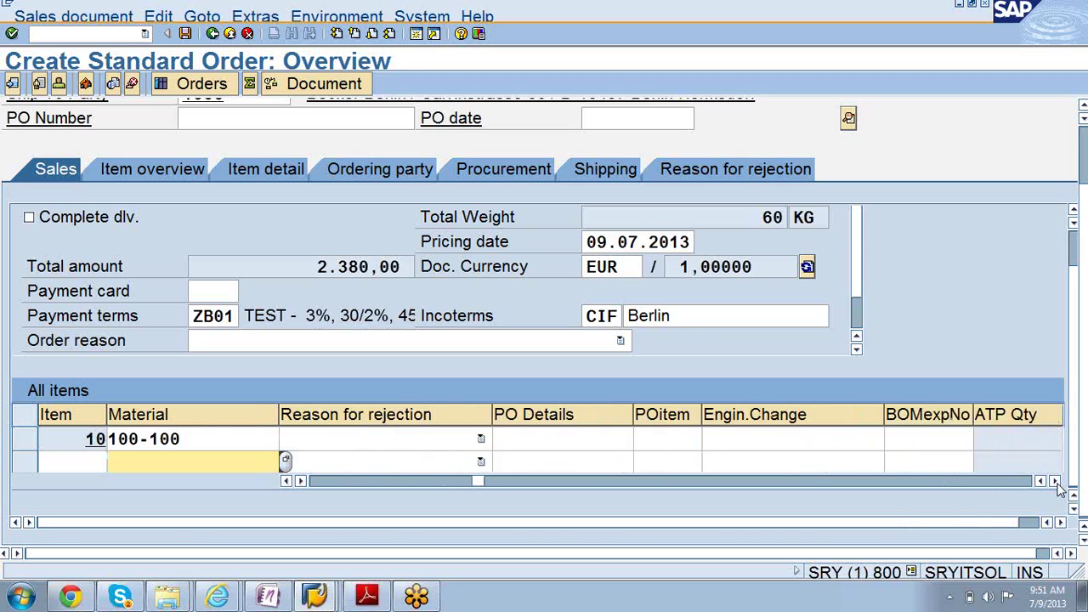
{"action": "left_click", "coordinate": [1054, 481]}
{"action": "left_click", "coordinate": [1055, 482]}
{"action": "left_click", "coordinate": [1054, 481]}
{"action": "left_click", "coordinate": [1054, 482]}
{"action": "left_click", "coordinate": [1055, 481]}
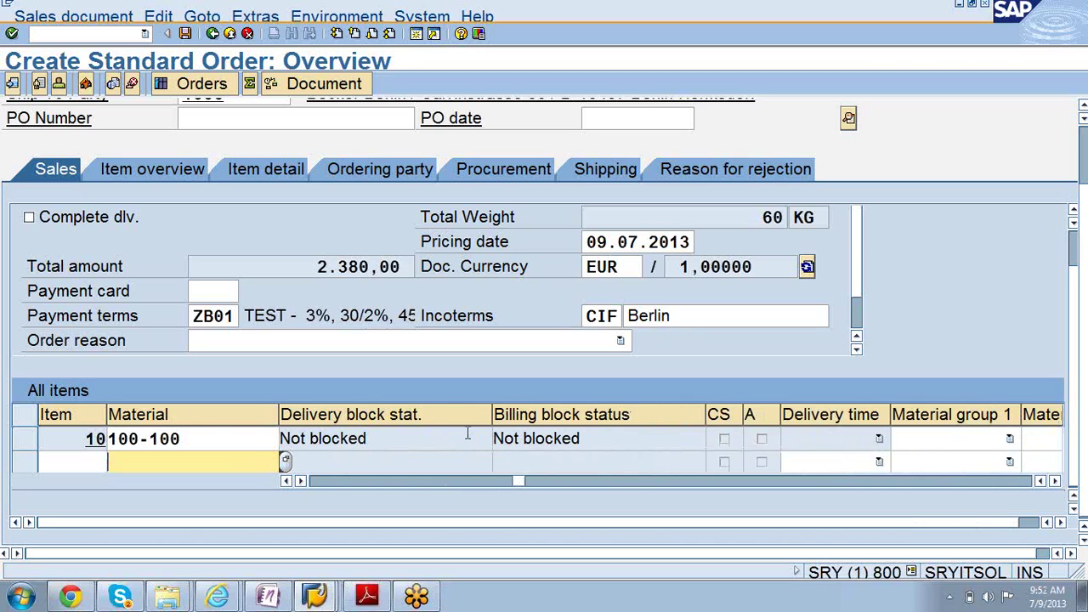
{"action": "left_click_drag", "start_coordinate": [519, 485], "coordinate": [292, 460]}
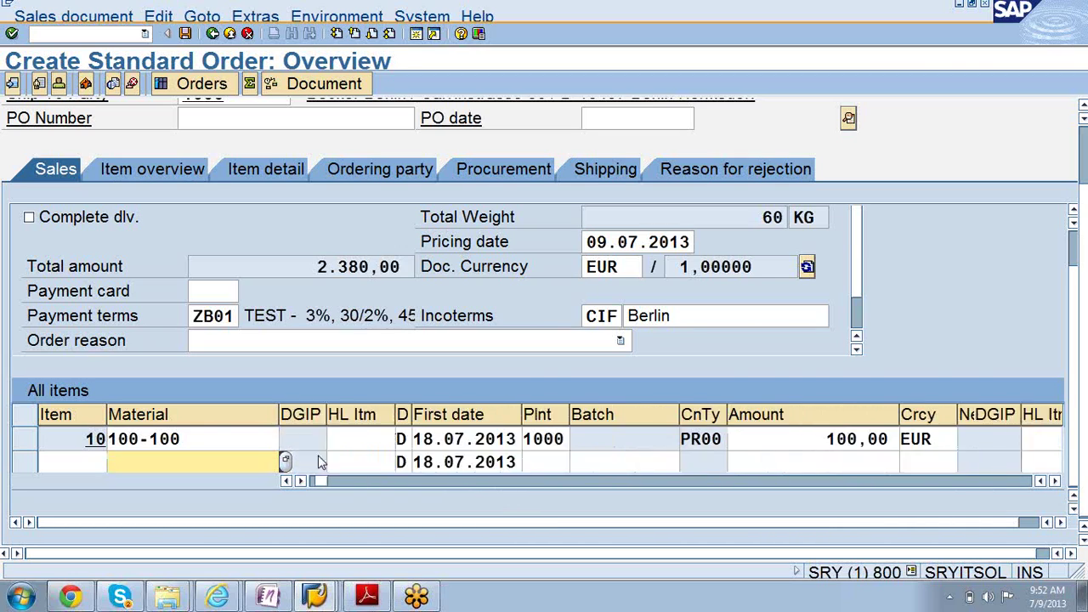
Select item 10 with material 100-100 and look through the order's sales, item overview and item detail data
{"action": "left_click", "coordinate": [22, 444]}
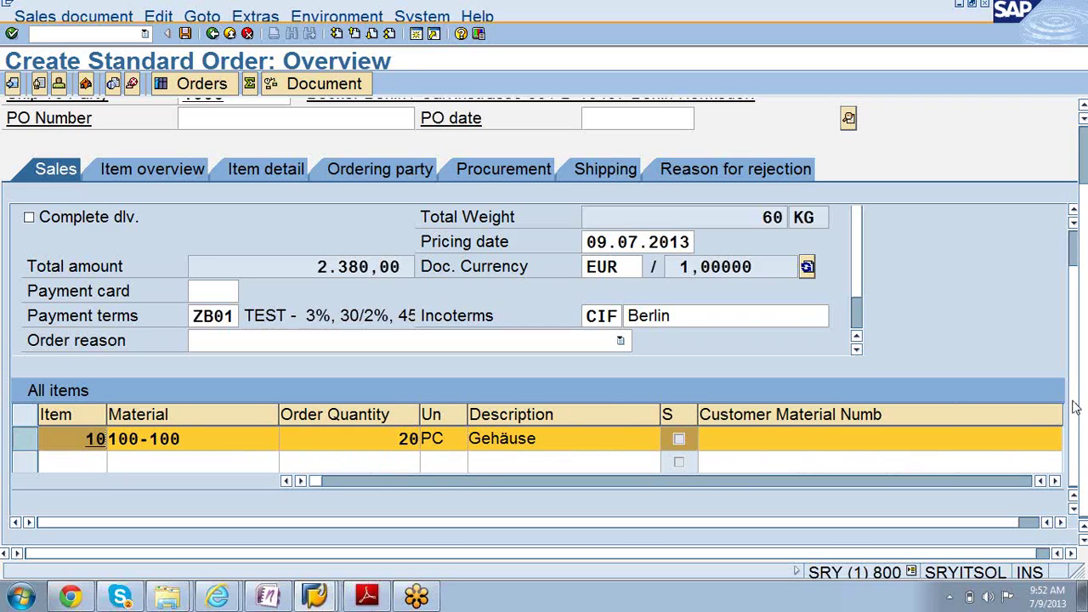
{"action": "left_click", "coordinate": [1059, 524]}
{"action": "left_click", "coordinate": [1060, 524]}
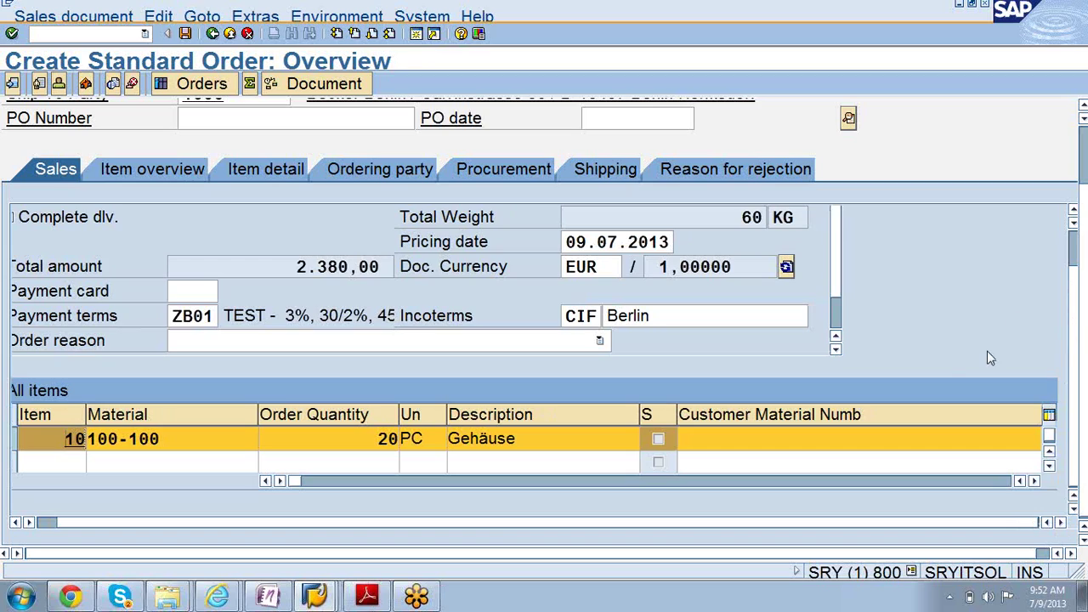
{"action": "left_click", "coordinate": [1049, 466]}
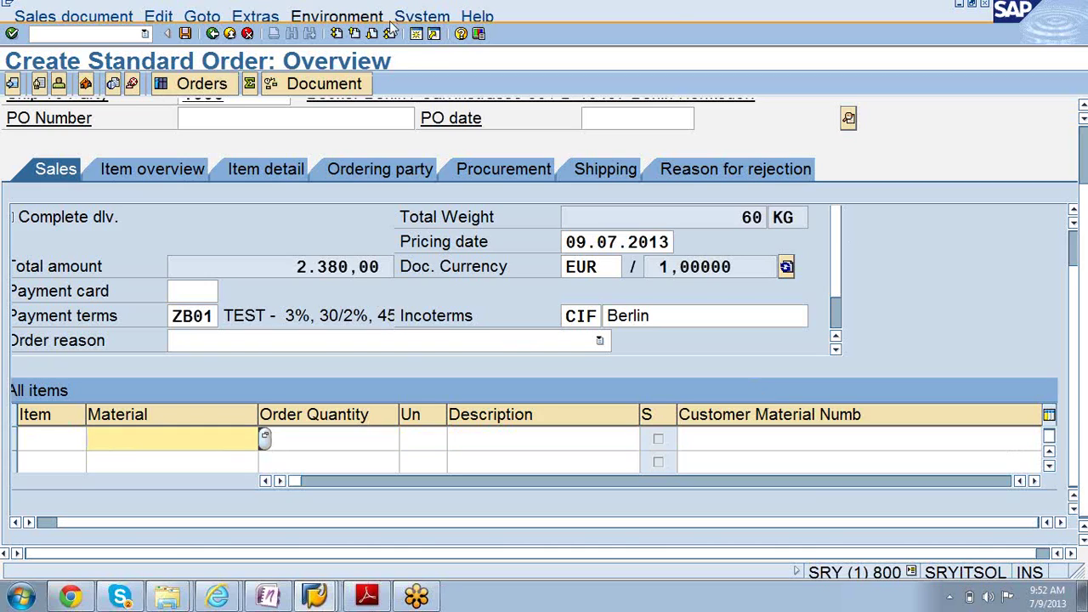
{"action": "left_click", "coordinate": [352, 36]}
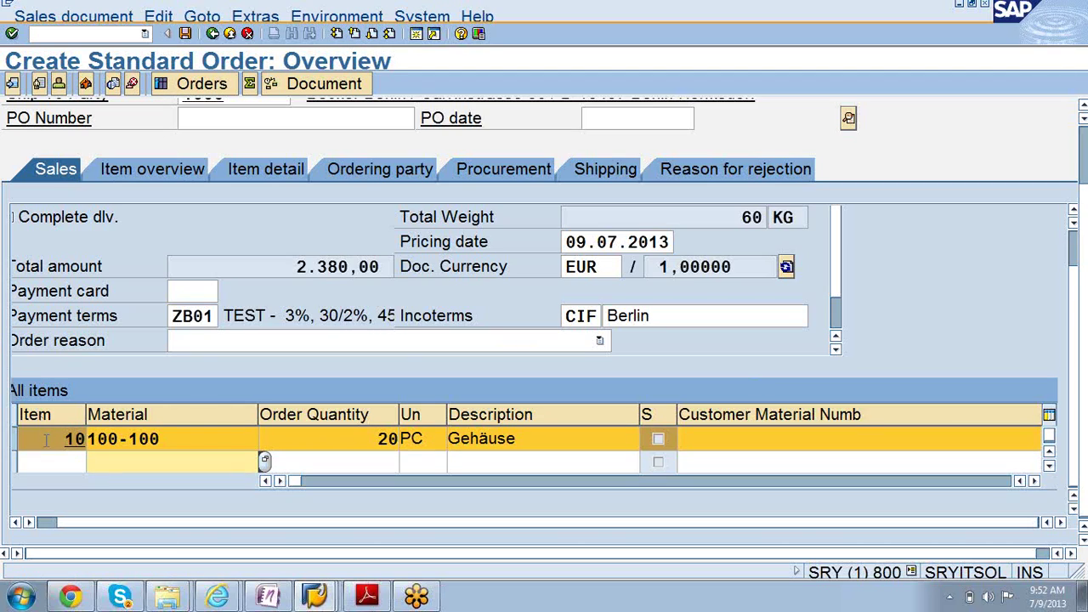
{"action": "left_click", "coordinate": [141, 169]}
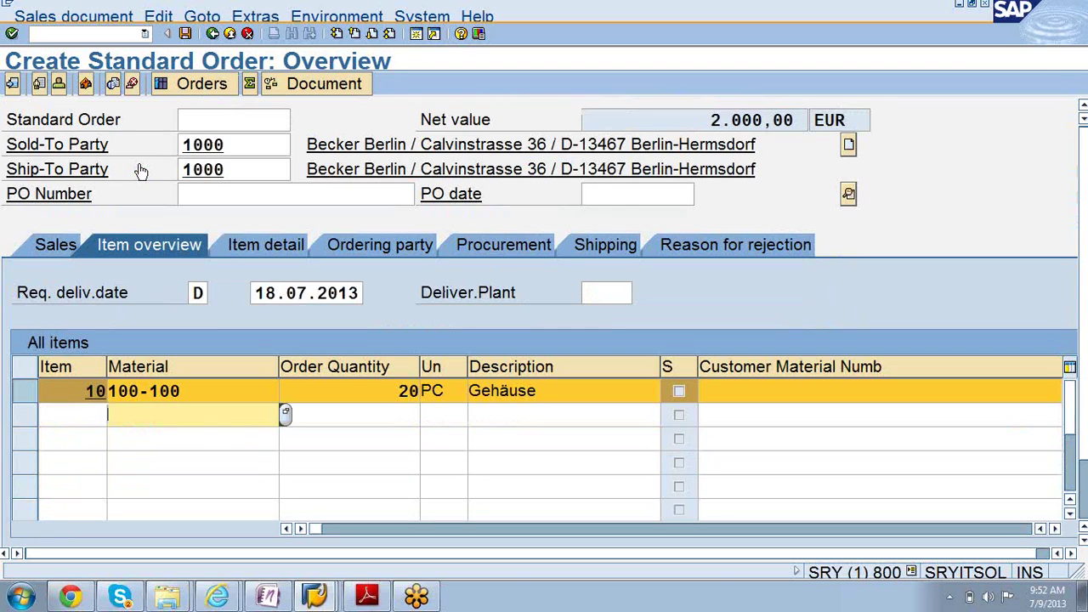
{"action": "left_click", "coordinate": [266, 244]}
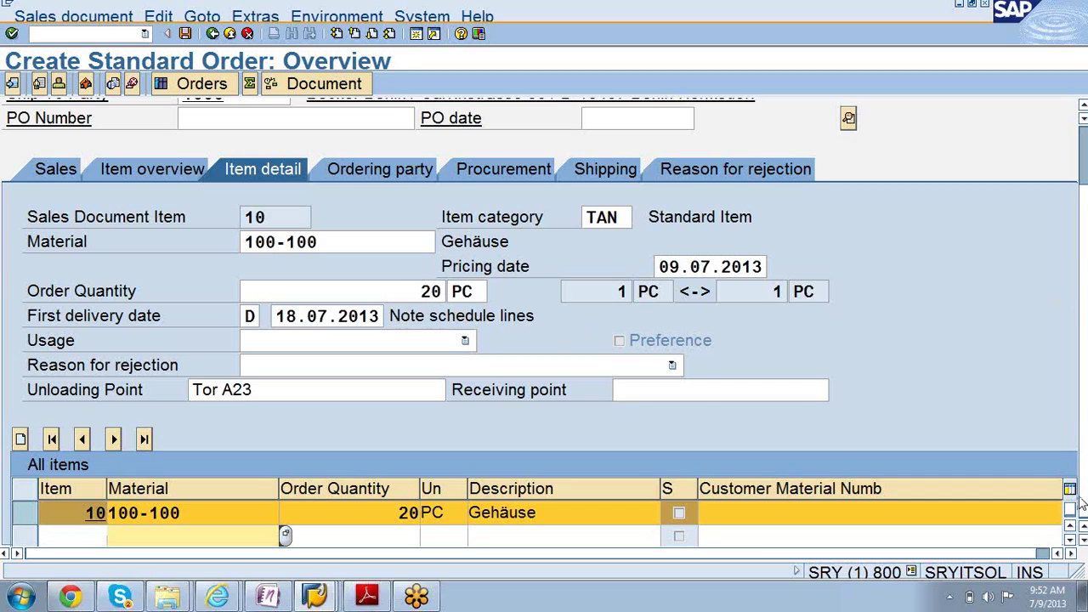
{"action": "left_click", "coordinate": [1073, 553]}
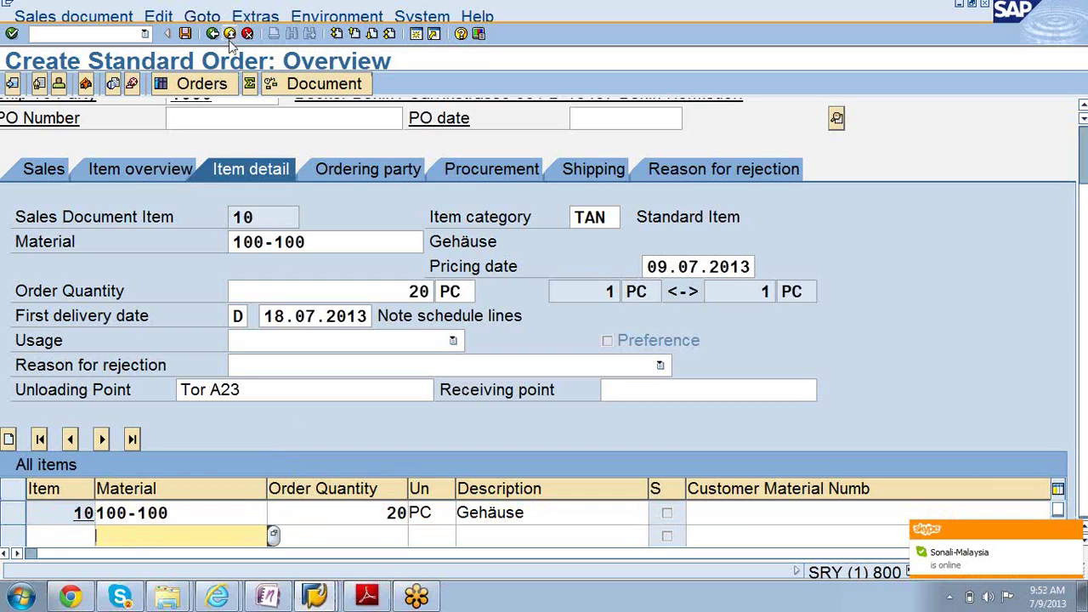
{"action": "left_click", "coordinate": [47, 168]}
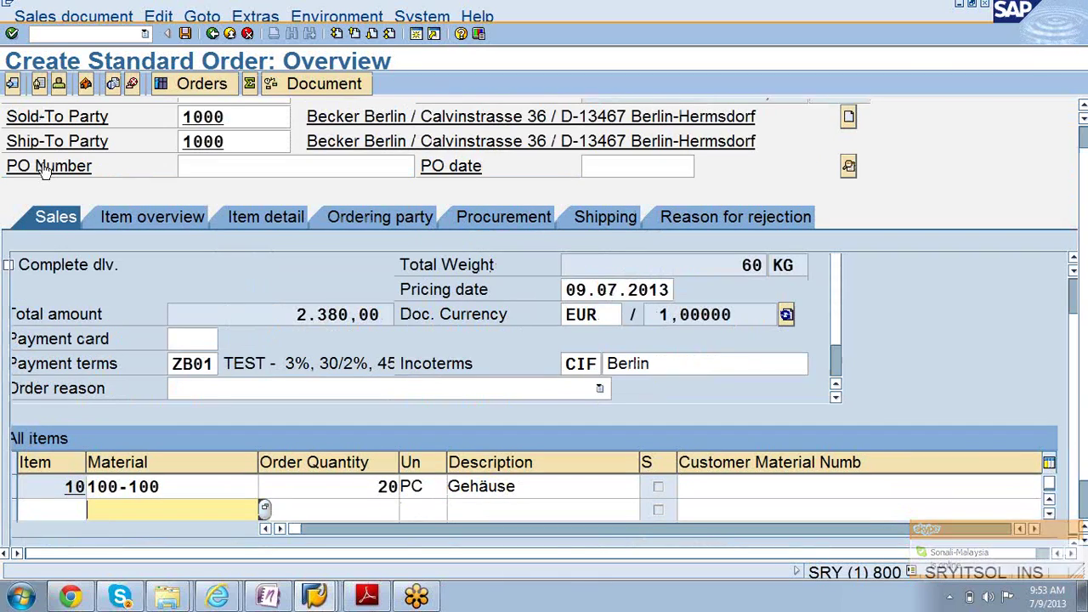
{"action": "left_click", "coordinate": [114, 216]}
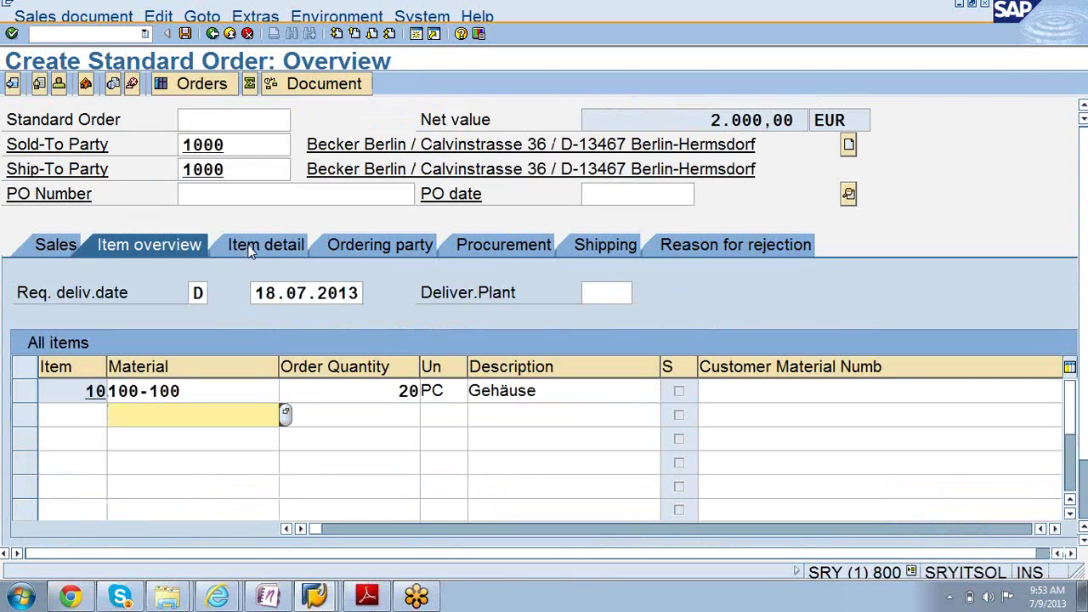
{"action": "left_click", "coordinate": [250, 245]}
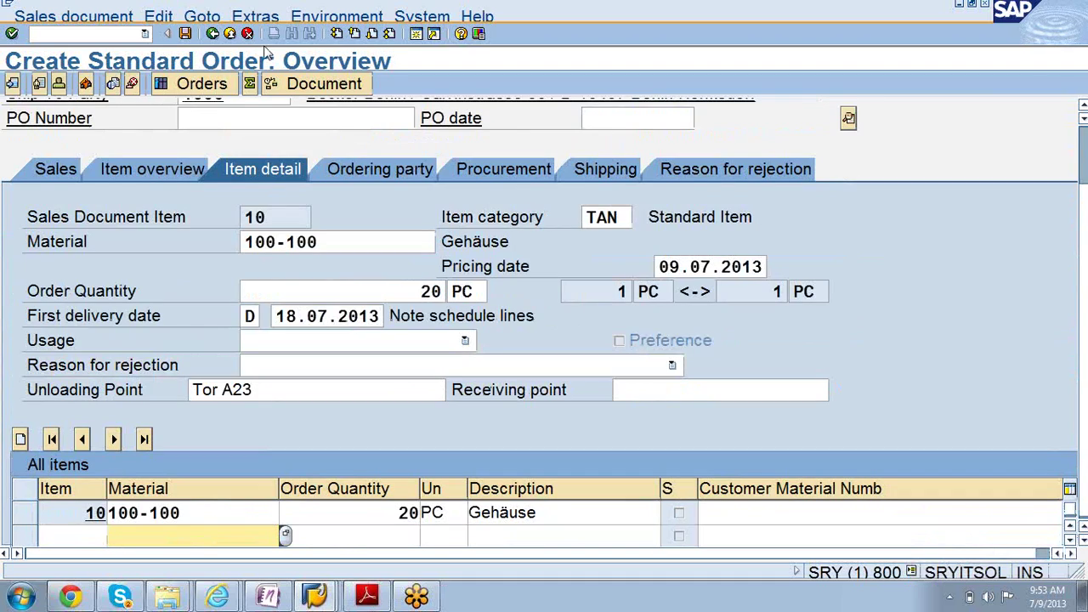
Save the new standard order as an incomplete document
{"action": "left_click", "coordinate": [185, 34]}
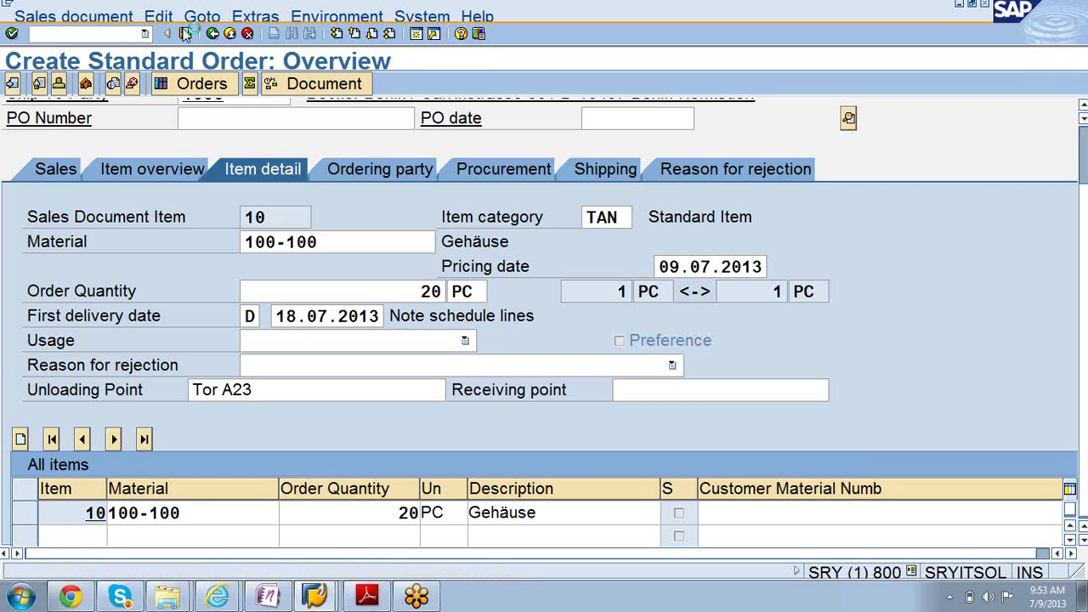
{"action": "left_click", "coordinate": [185, 33]}
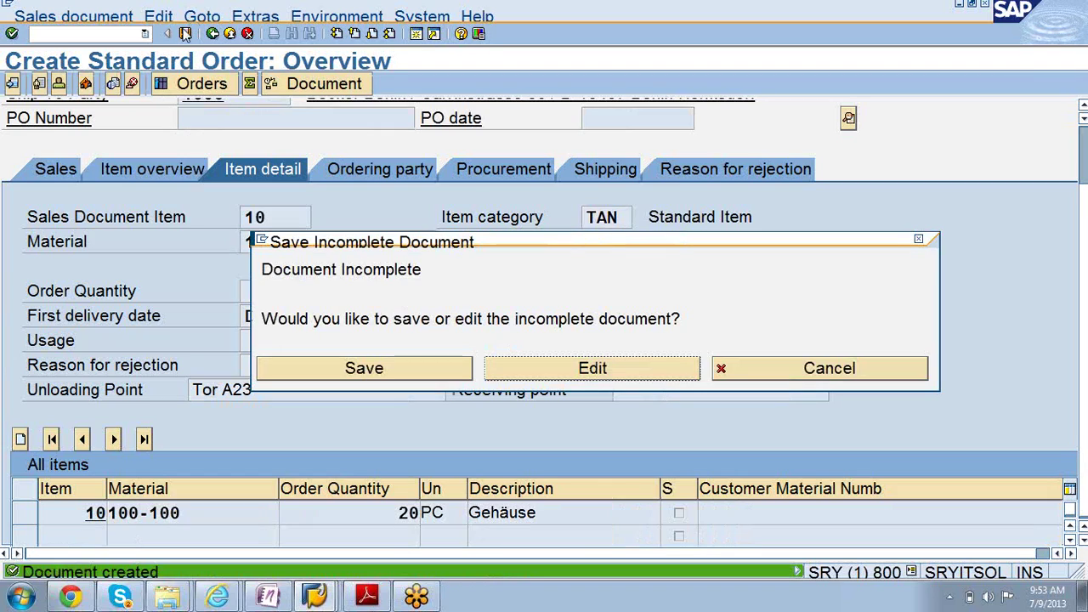
{"action": "left_click", "coordinate": [392, 374]}
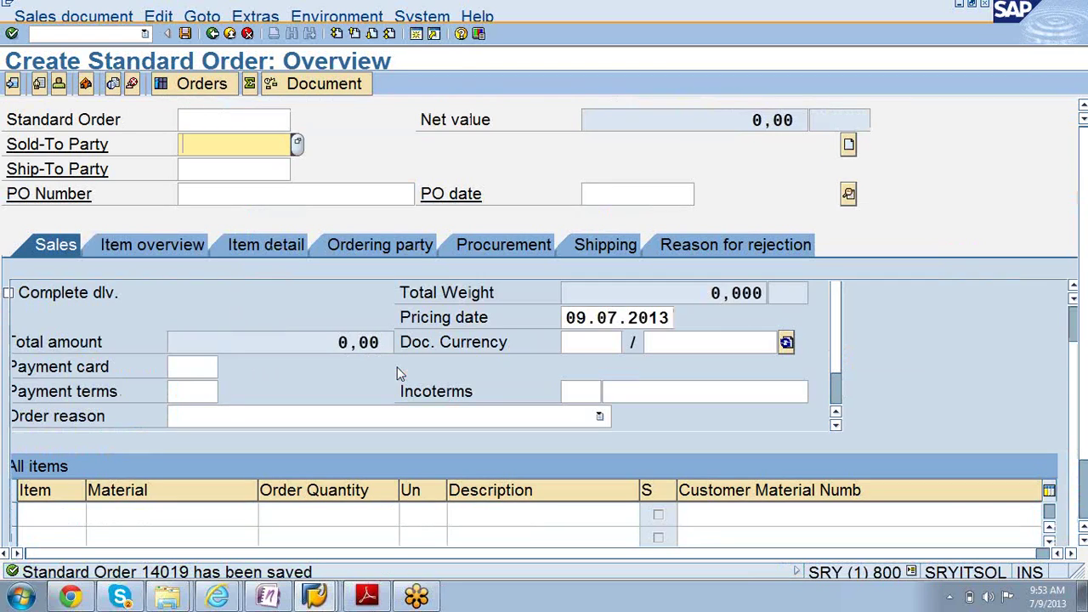
Open the newly saved standard order in display mode
{"action": "left_click", "coordinate": [74, 17]}
{"action": "left_click", "coordinate": [77, 74]}
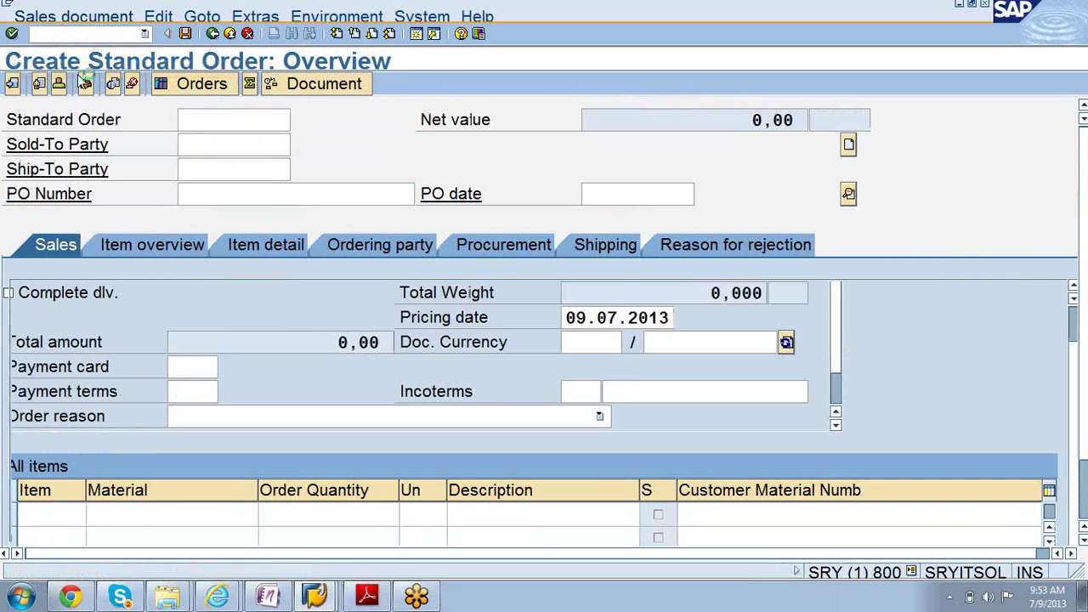
{"action": "left_click", "coordinate": [11, 34]}
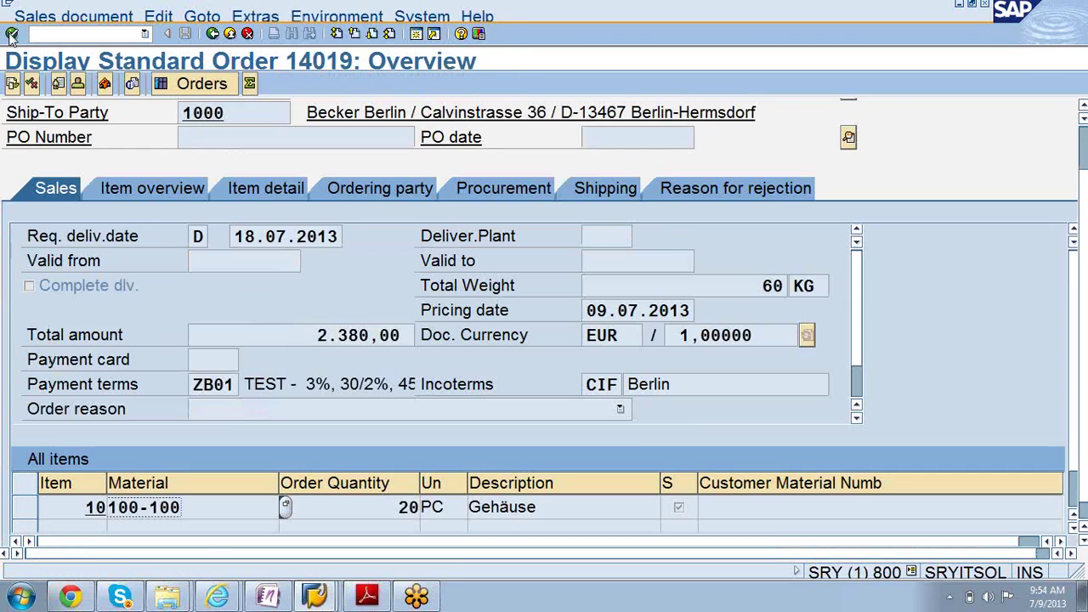
Open the item-level pricing conditions of material 100-100 in the displayed order
{"action": "left_click", "coordinate": [255, 16]}
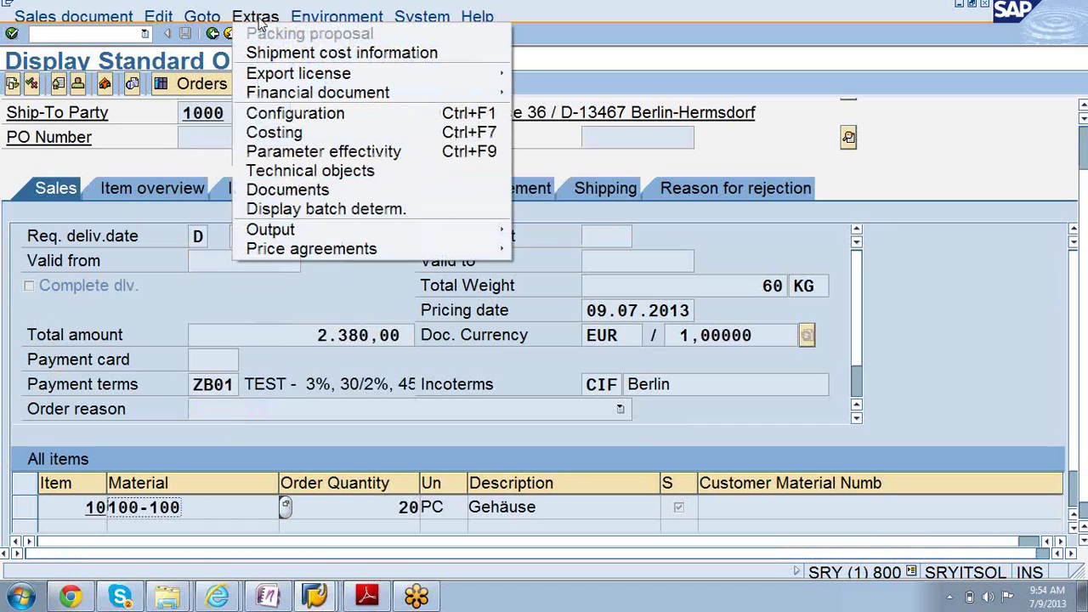
{"action": "mouse_move", "coordinate": [336, 21]}
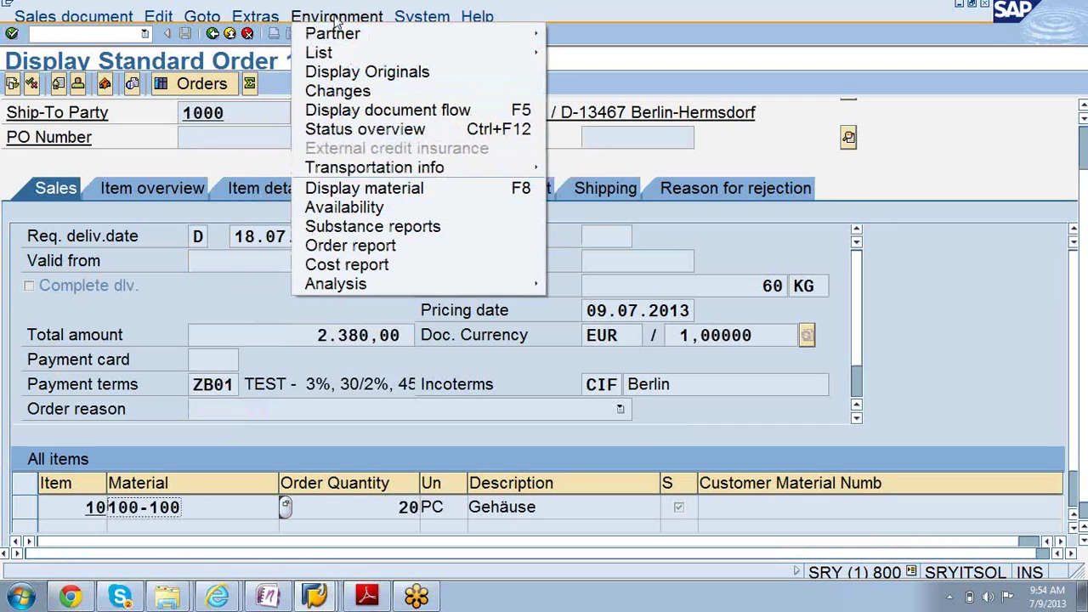
{"action": "mouse_move", "coordinate": [204, 17]}
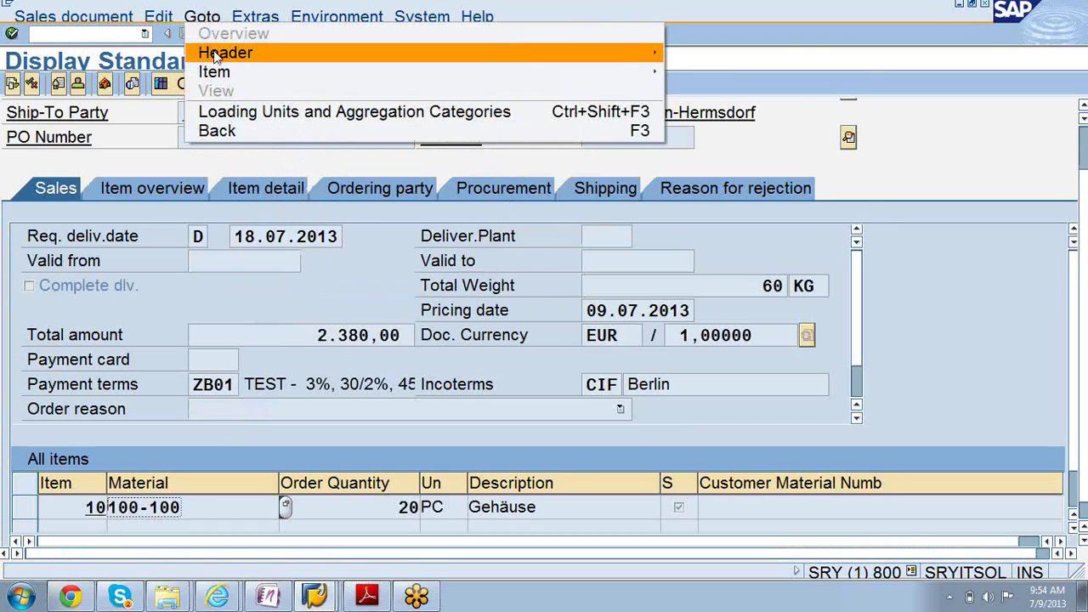
{"action": "mouse_move", "coordinate": [217, 55]}
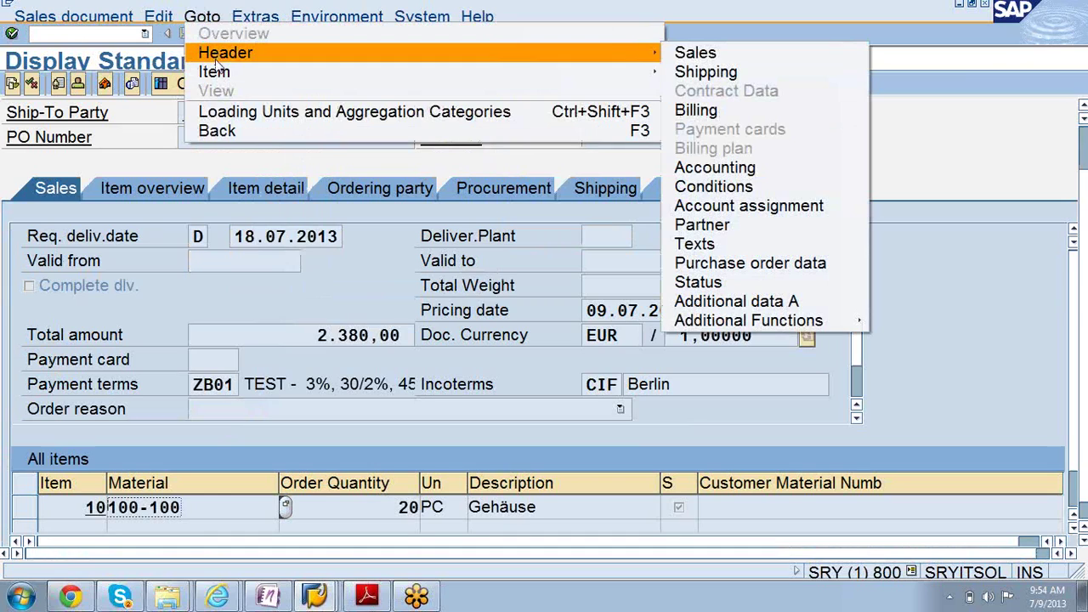
{"action": "mouse_move", "coordinate": [219, 75]}
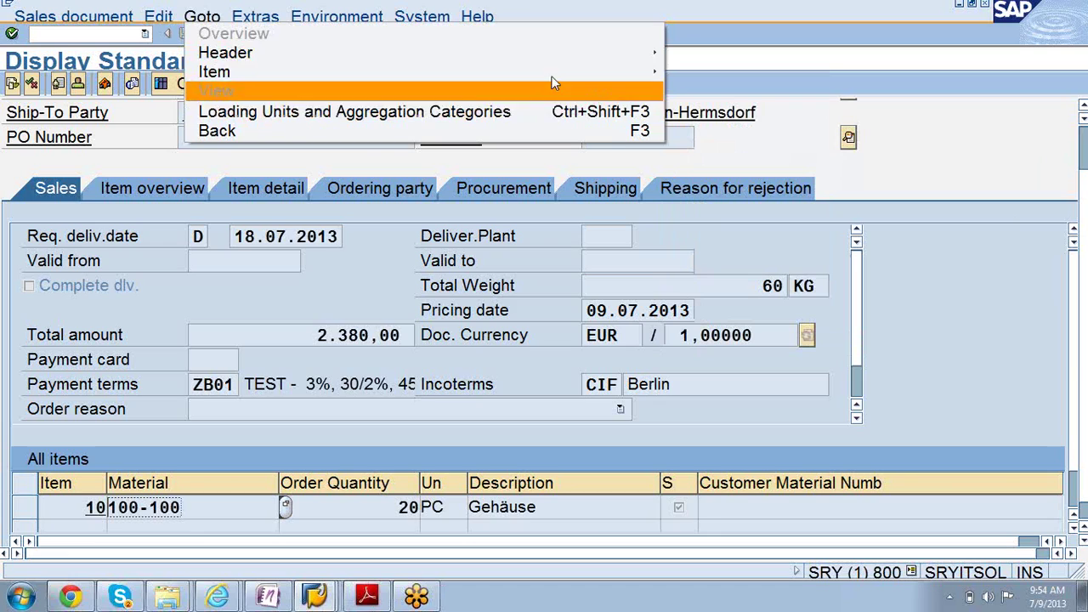
{"action": "mouse_move", "coordinate": [566, 72]}
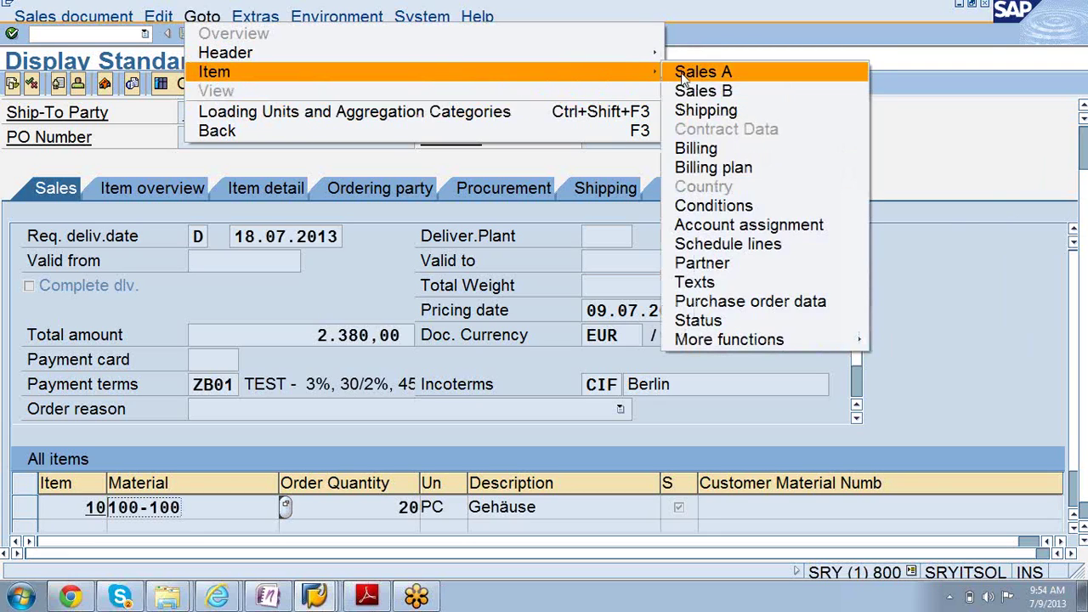
{"action": "left_click", "coordinate": [694, 212]}
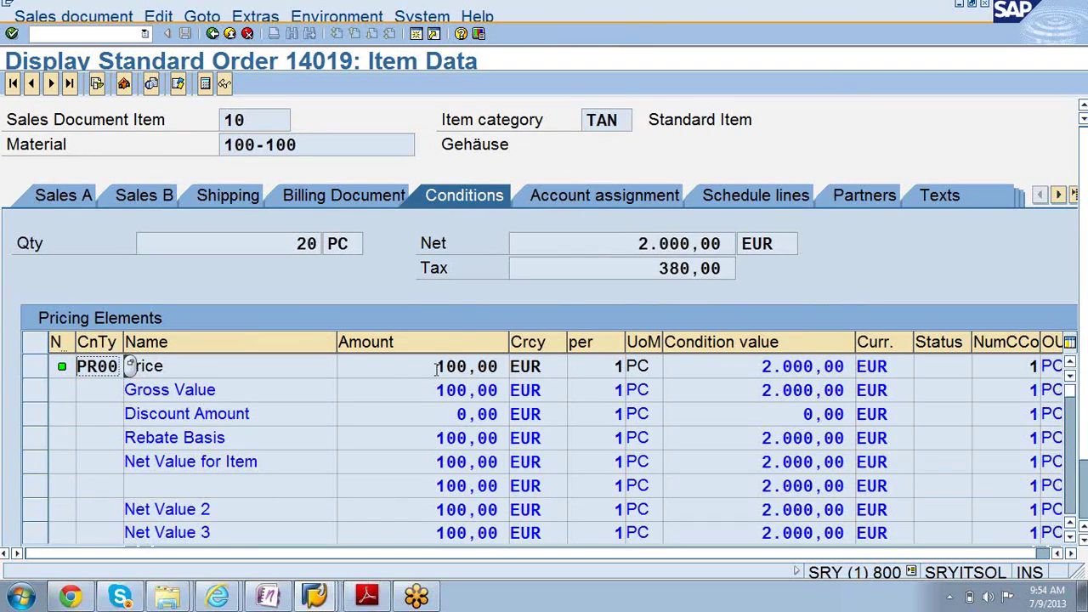
Check the PR00 price amount among the pricing elements and open the item's pricing analysis
{"action": "left_click_drag", "start_coordinate": [435, 370], "coordinate": [501, 367]}
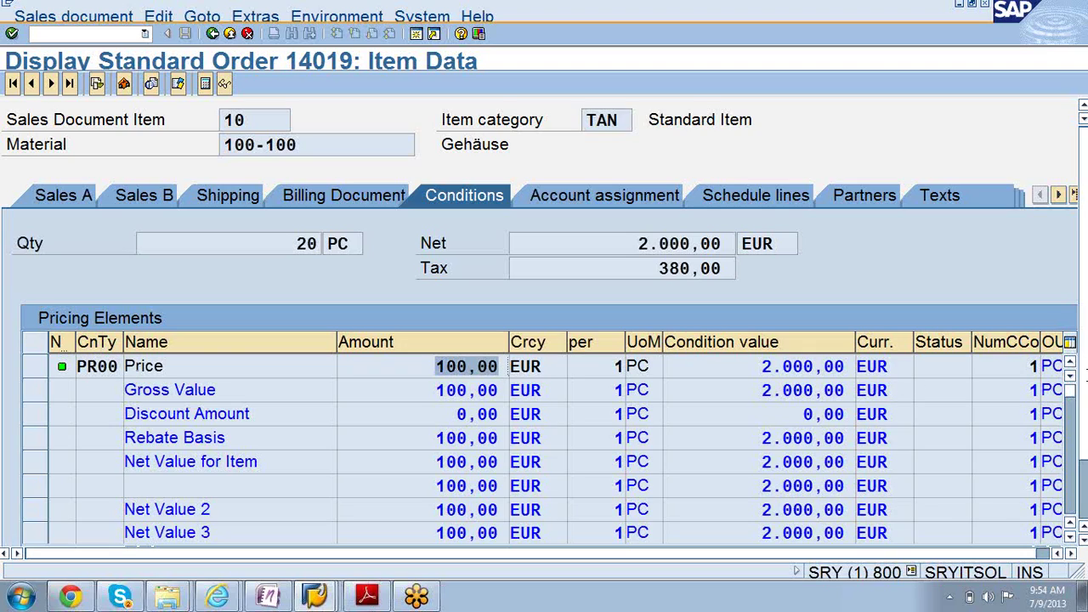
{"action": "scroll", "coordinate": [1085, 372], "scroll_direction": "down", "scroll_amount": 3}
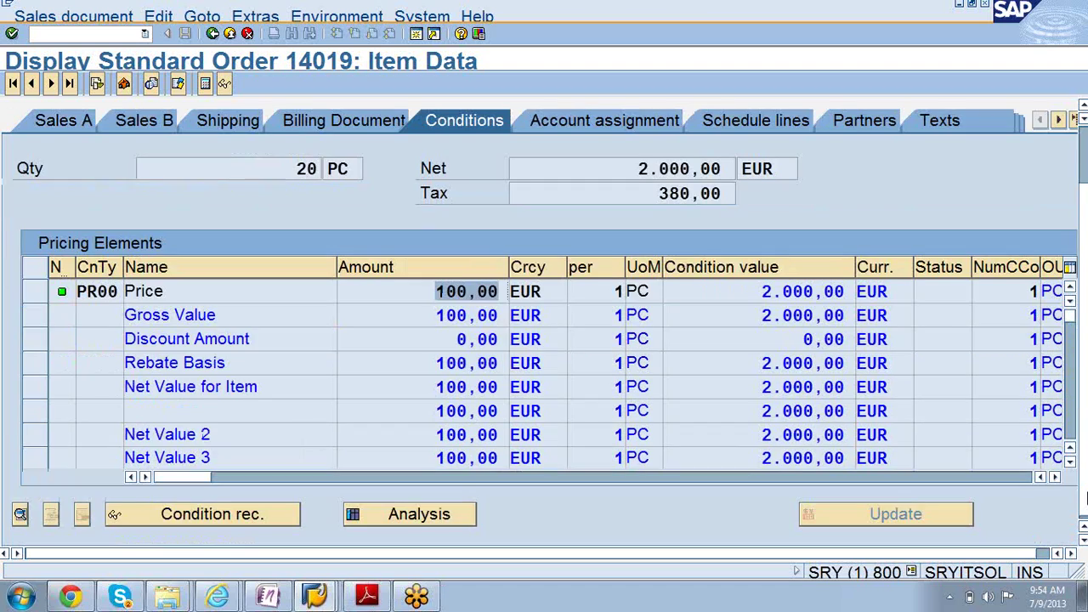
{"action": "left_click", "coordinate": [420, 520]}
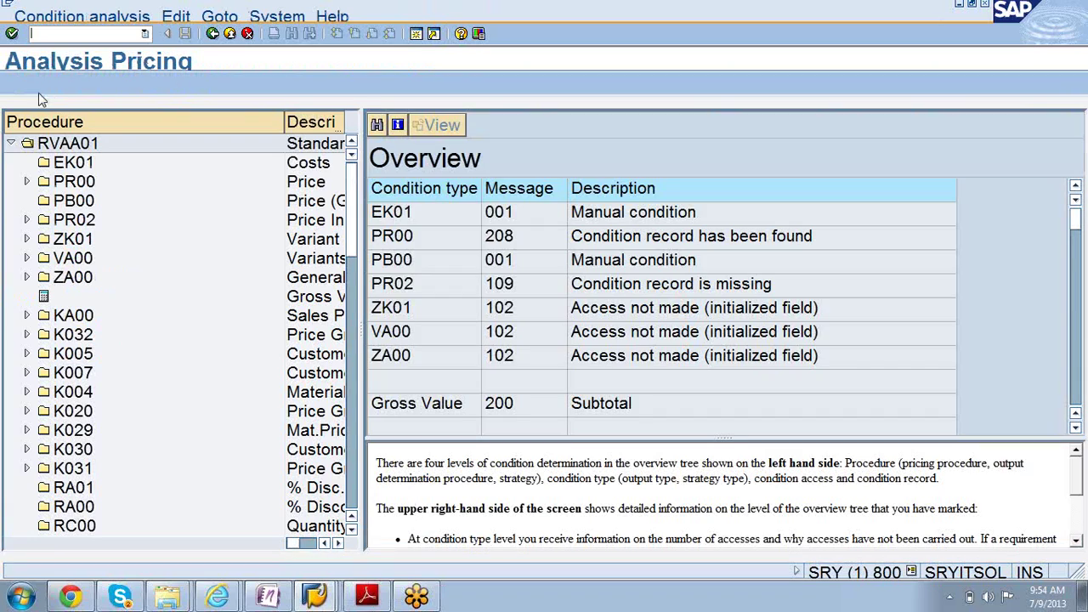
Expand condition type PR00 and its access 40 in procedure RVAA01, and display the scales of the price record beneath it
{"action": "left_click", "coordinate": [26, 182]}
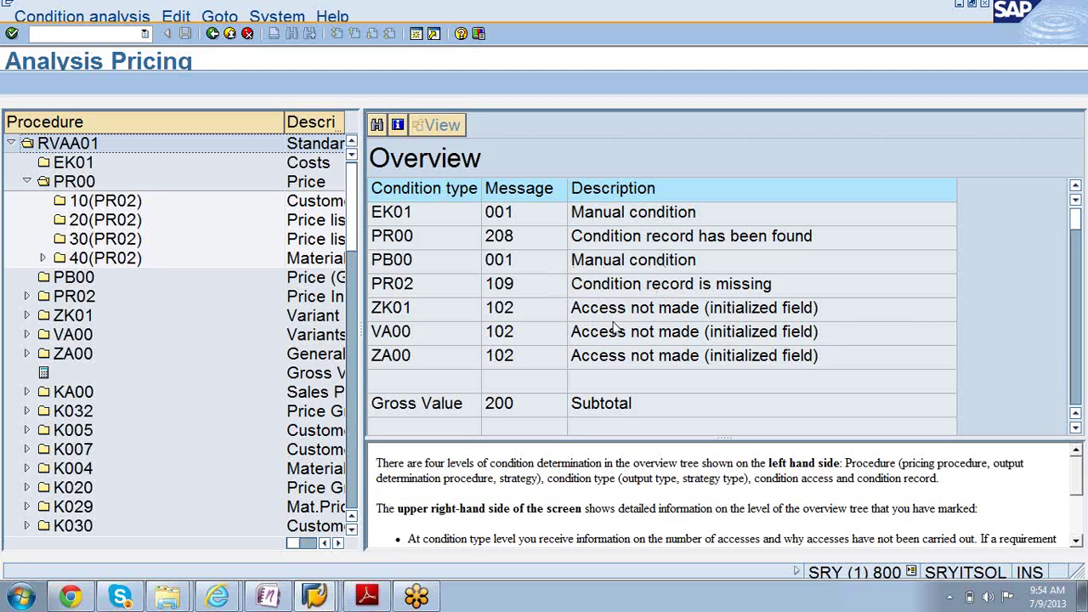
{"action": "left_click", "coordinate": [41, 258]}
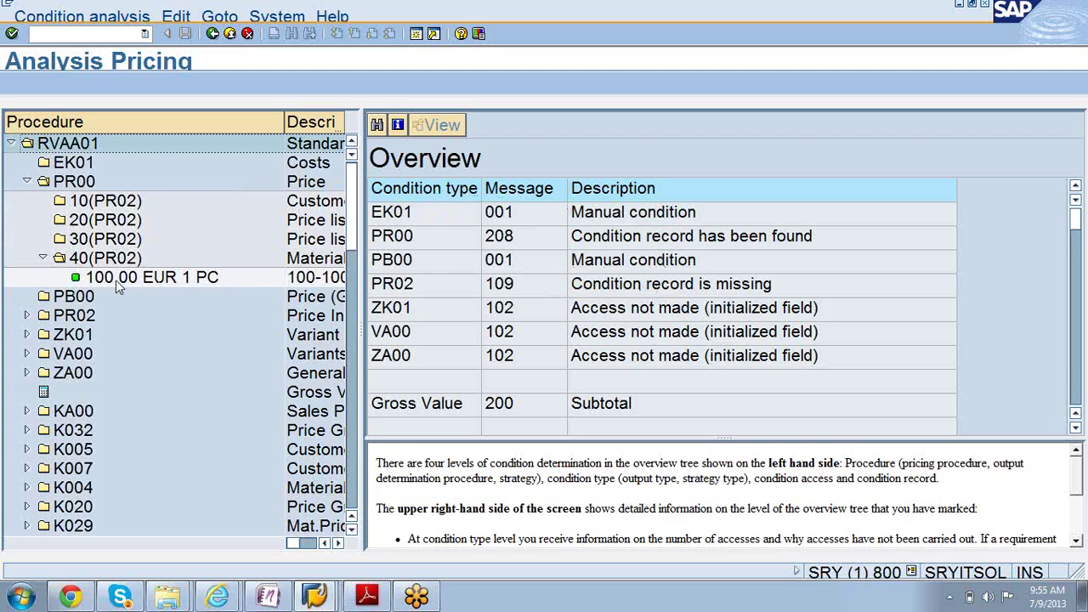
{"action": "left_click", "coordinate": [117, 283]}
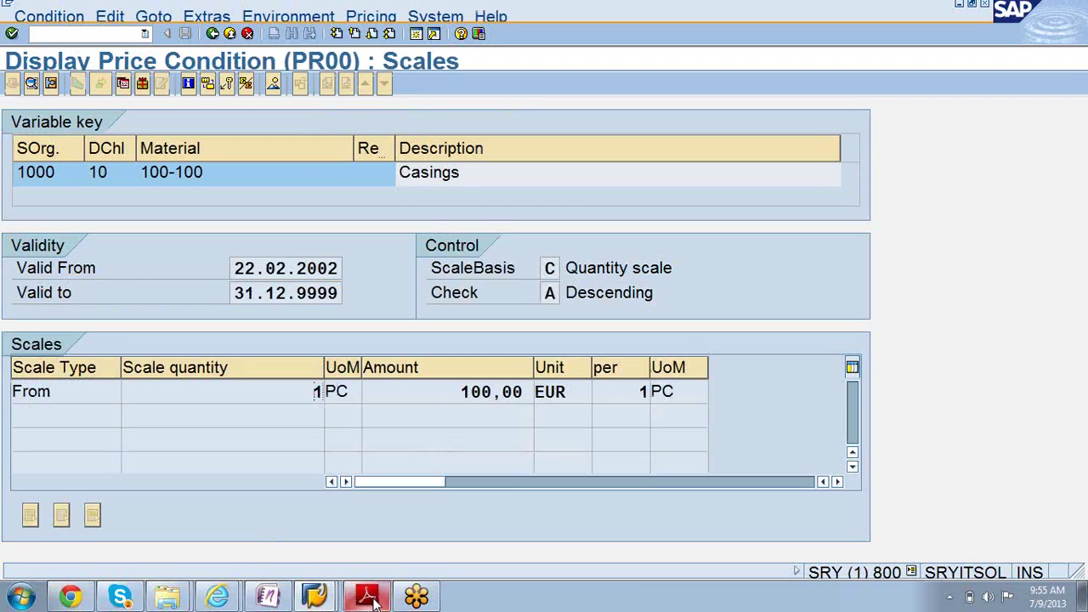
Switch to the CR100 PDF in Adobe Reader and read on from the Condition Technique figure to Delayed Cross-Item Pricing
{"action": "left_click", "coordinate": [367, 597]}
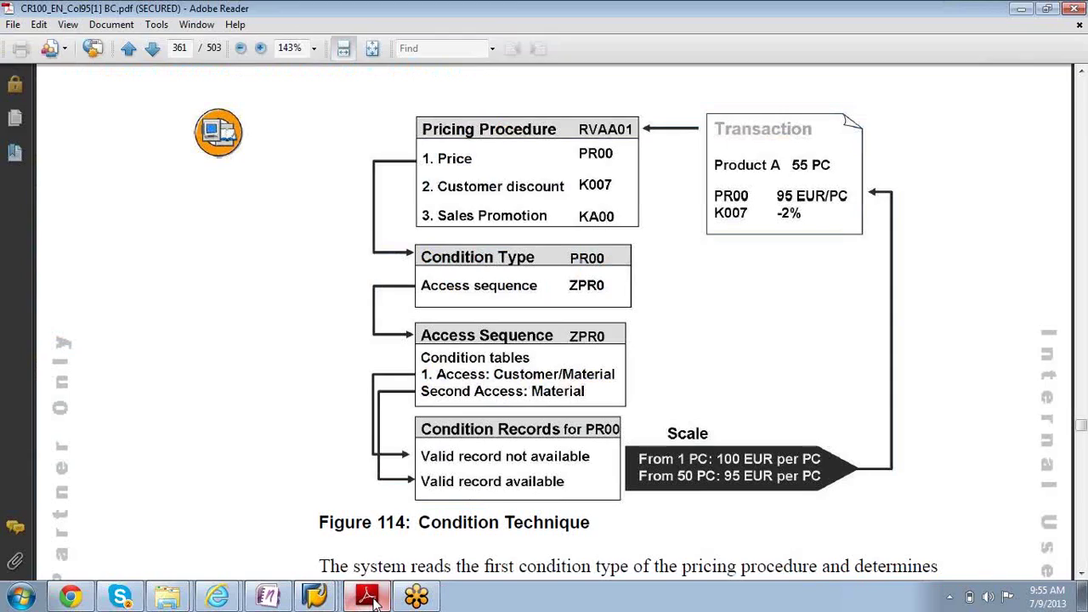
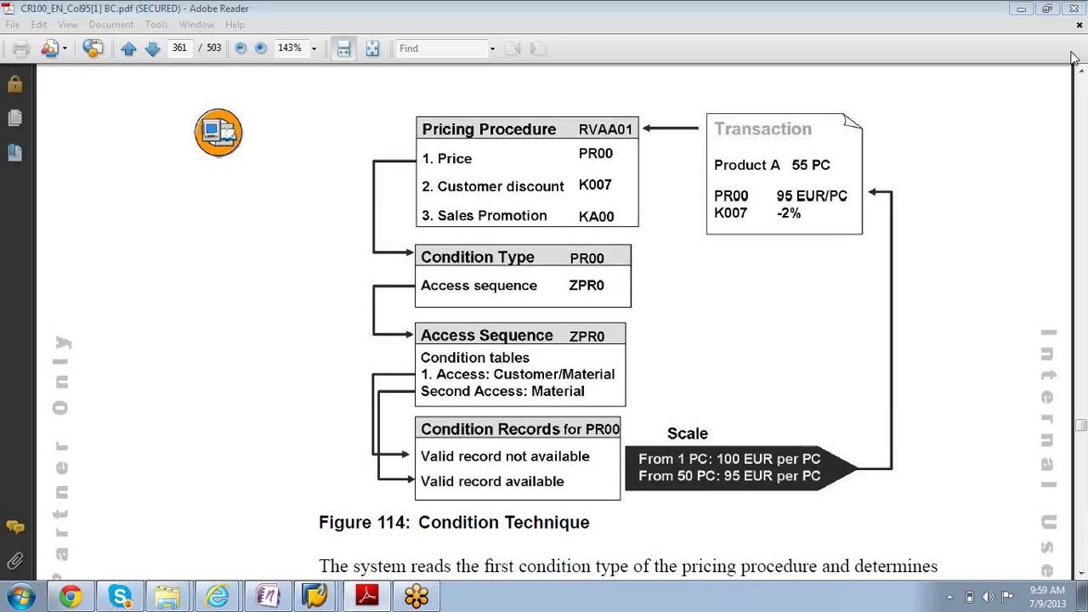
{"action": "left_click", "coordinate": [1004, 187]}
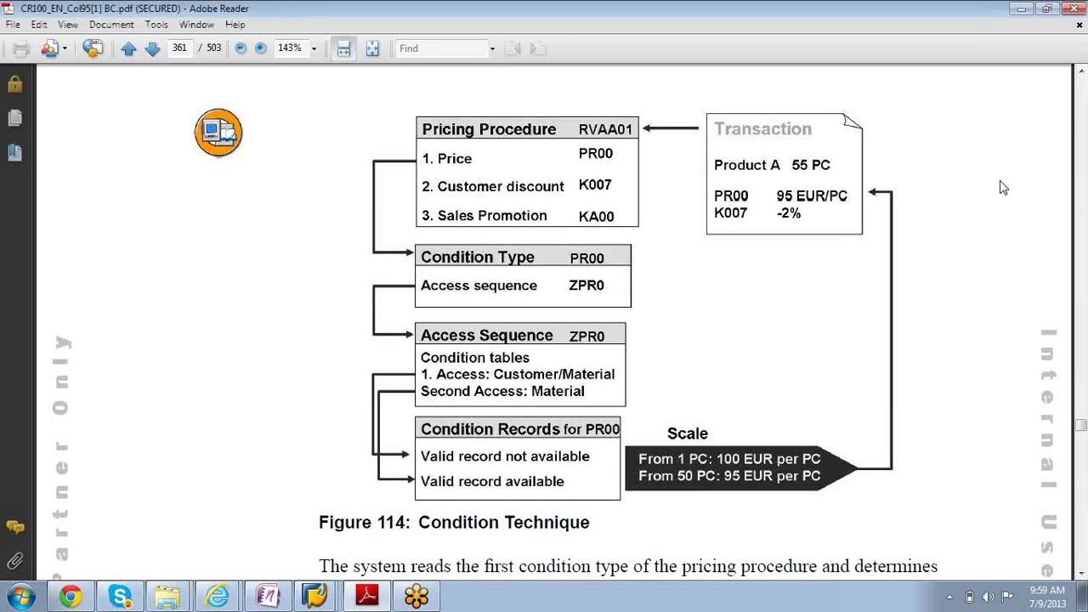
{"action": "scroll", "coordinate": [1003, 187], "scroll_direction": "down", "scroll_amount": 15}
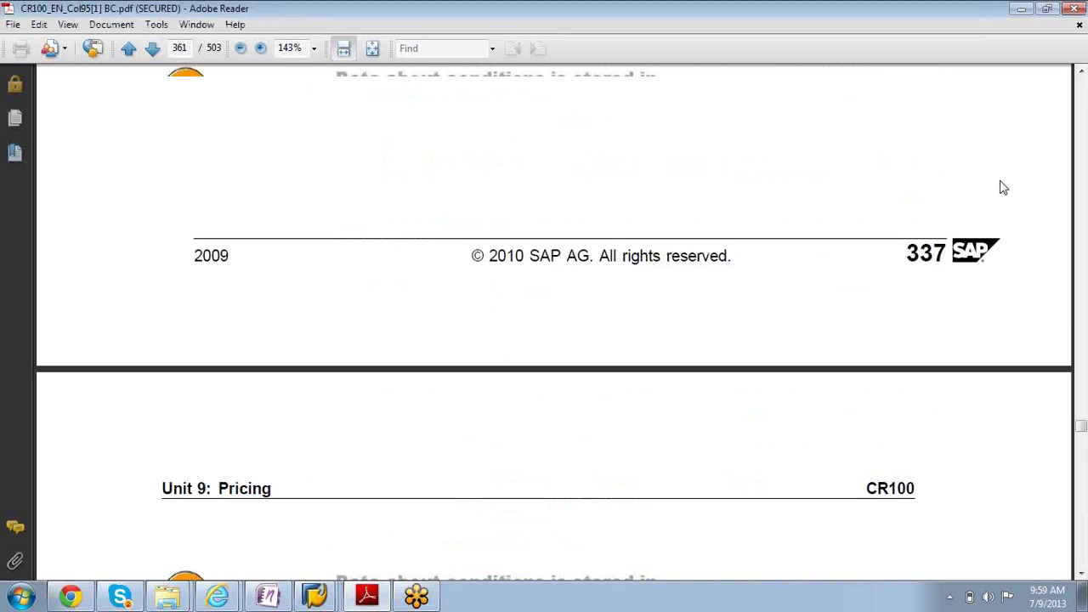
{"action": "scroll", "coordinate": [1003, 187], "scroll_direction": "down", "scroll_amount": 10}
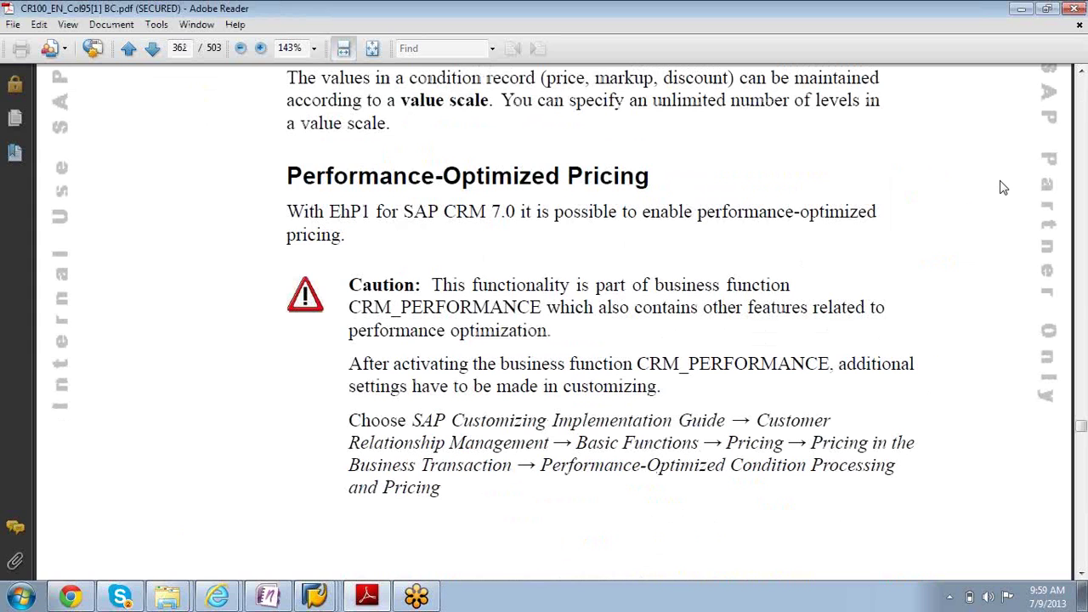
{"action": "scroll", "coordinate": [1003, 187], "scroll_direction": "down", "scroll_amount": 20}
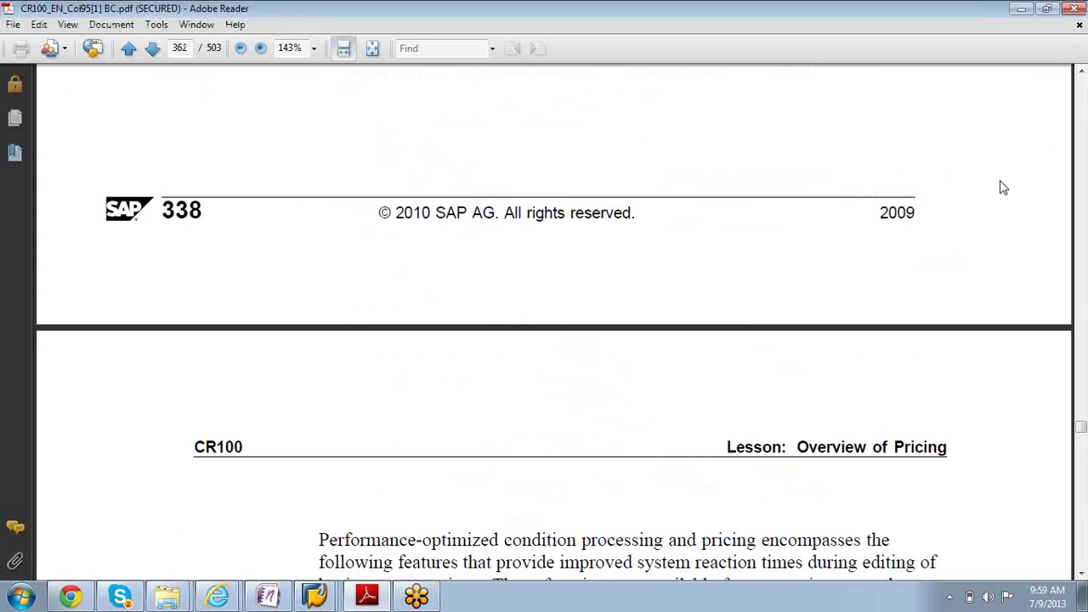
{"action": "scroll", "coordinate": [1003, 187], "scroll_direction": "down", "scroll_amount": 15}
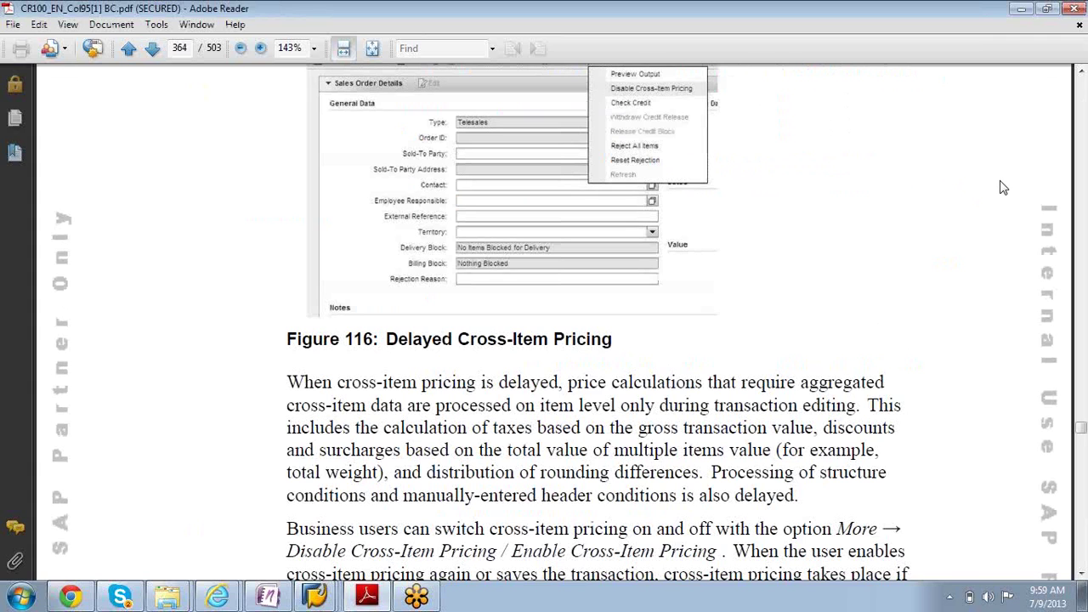
Read on in the CR100 PDF through the Condition Maintenance and Pricing Functions lesson to Figure 122, Tax Determination via TTE
{"action": "scroll", "coordinate": [1003, 187], "scroll_direction": "down", "scroll_amount": 20}
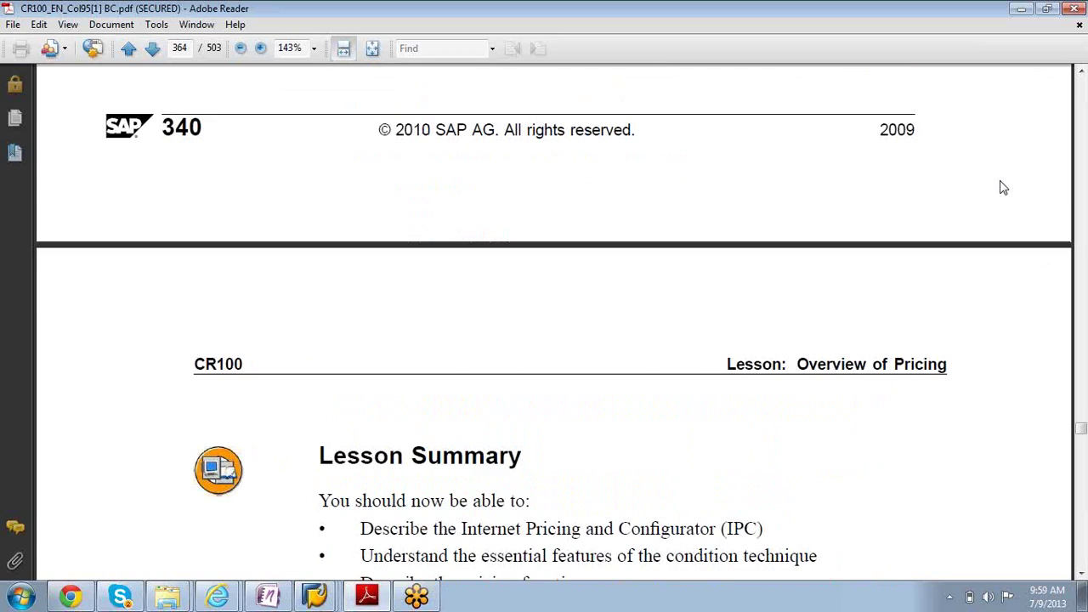
{"action": "scroll", "coordinate": [1004, 188], "scroll_direction": "down", "scroll_amount": 15}
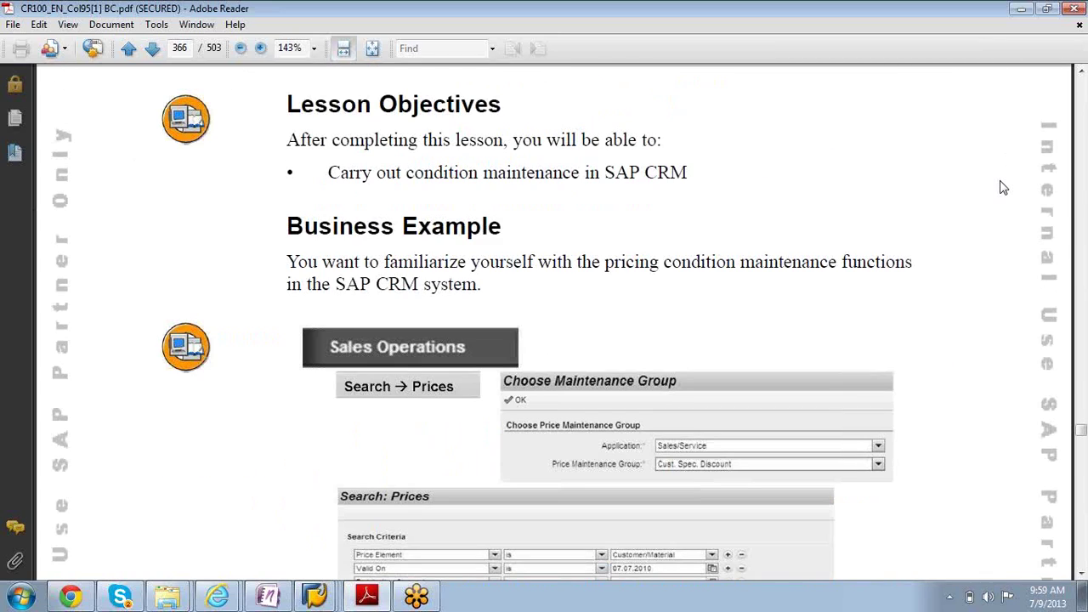
{"action": "scroll", "coordinate": [1003, 188], "scroll_direction": "down", "scroll_amount": 20}
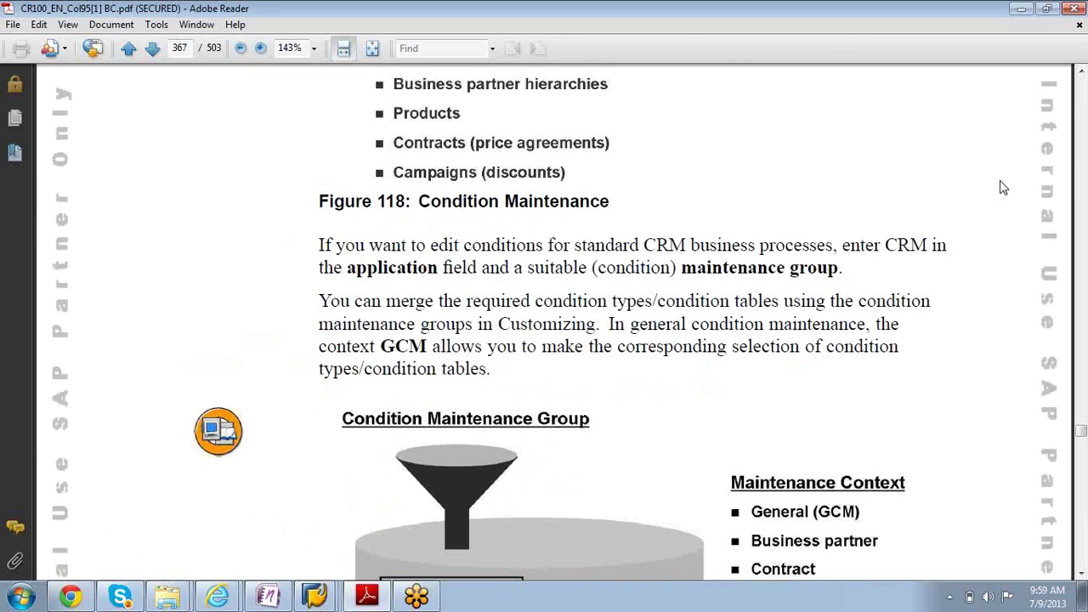
{"action": "scroll", "coordinate": [1004, 188], "scroll_direction": "down", "scroll_amount": 20}
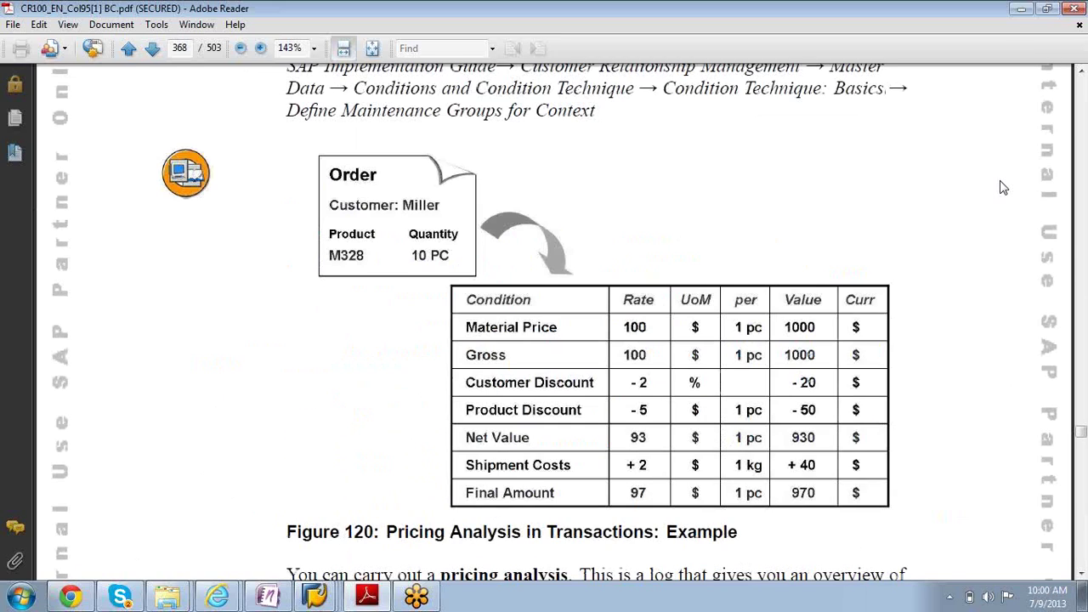
{"action": "scroll", "coordinate": [1004, 187], "scroll_direction": "down", "scroll_amount": 10}
{"action": "scroll", "coordinate": [1003, 187], "scroll_direction": "down", "scroll_amount": 20}
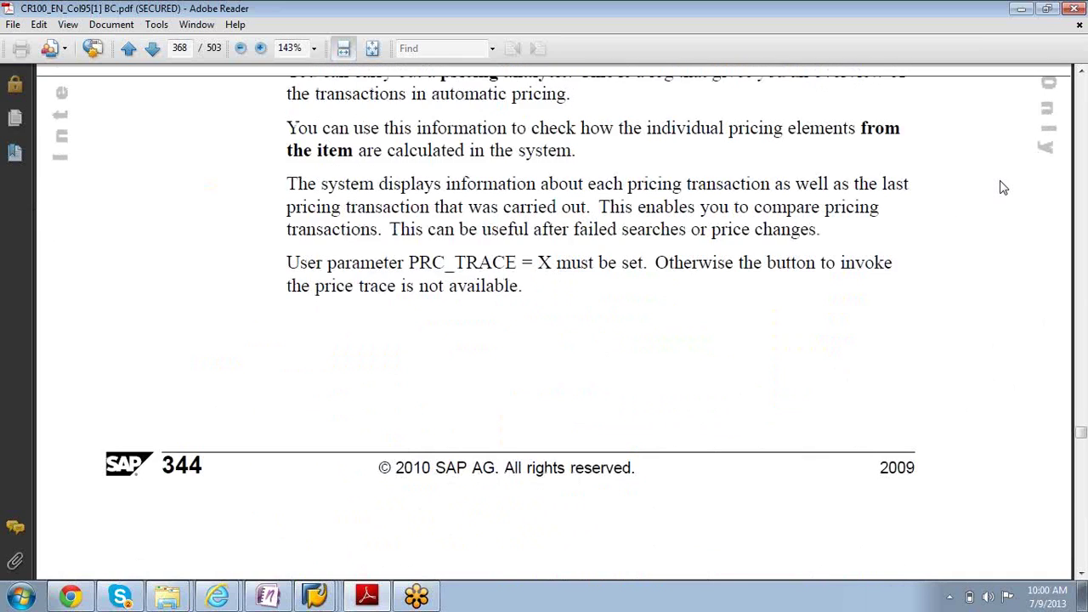
{"action": "scroll", "coordinate": [1004, 187], "scroll_direction": "down", "scroll_amount": 10}
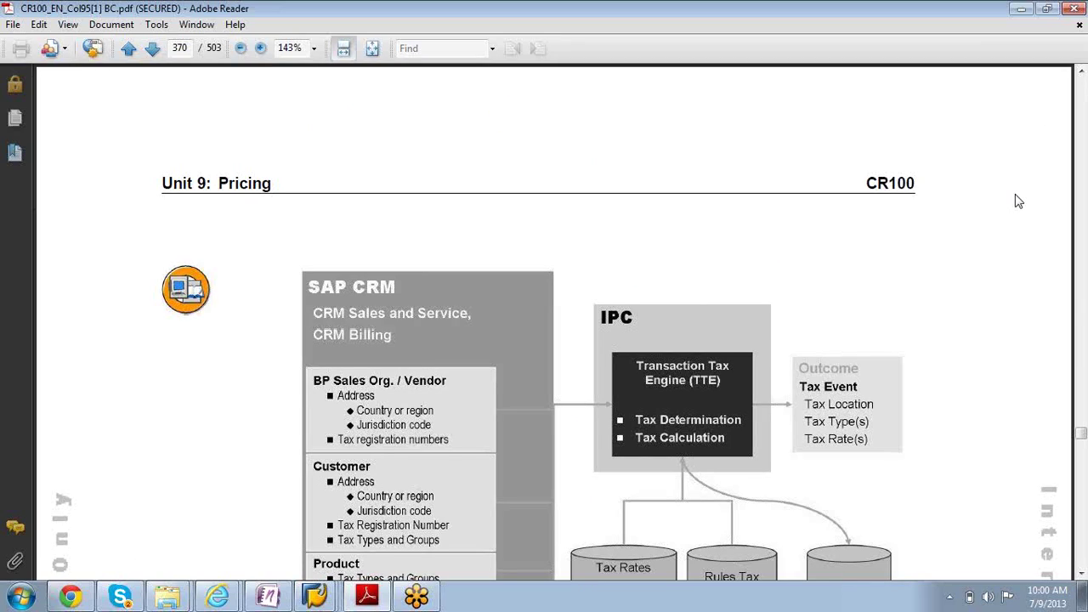
{"action": "left_click", "coordinate": [1082, 576]}
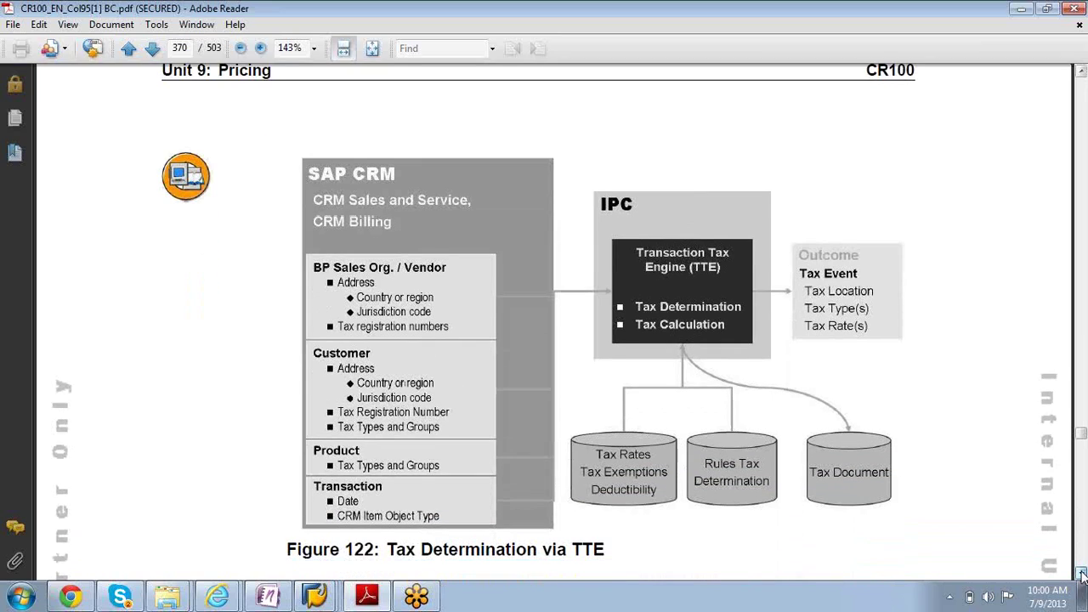
{"action": "left_click", "coordinate": [1083, 575]}
{"action": "left_click", "coordinate": [1082, 576]}
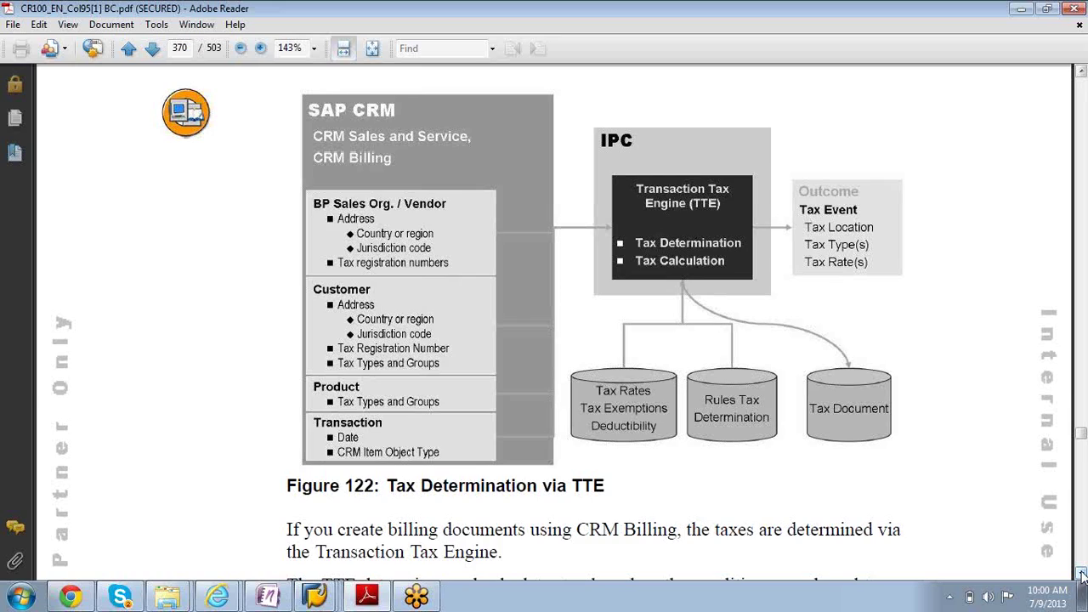
Return to Figure 114, Condition Technique, and examine its pricing procedure, access sequence and condition records along with the explanation beneath it
{"action": "scroll", "coordinate": [1082, 576], "scroll_direction": "up", "scroll_amount": 15}
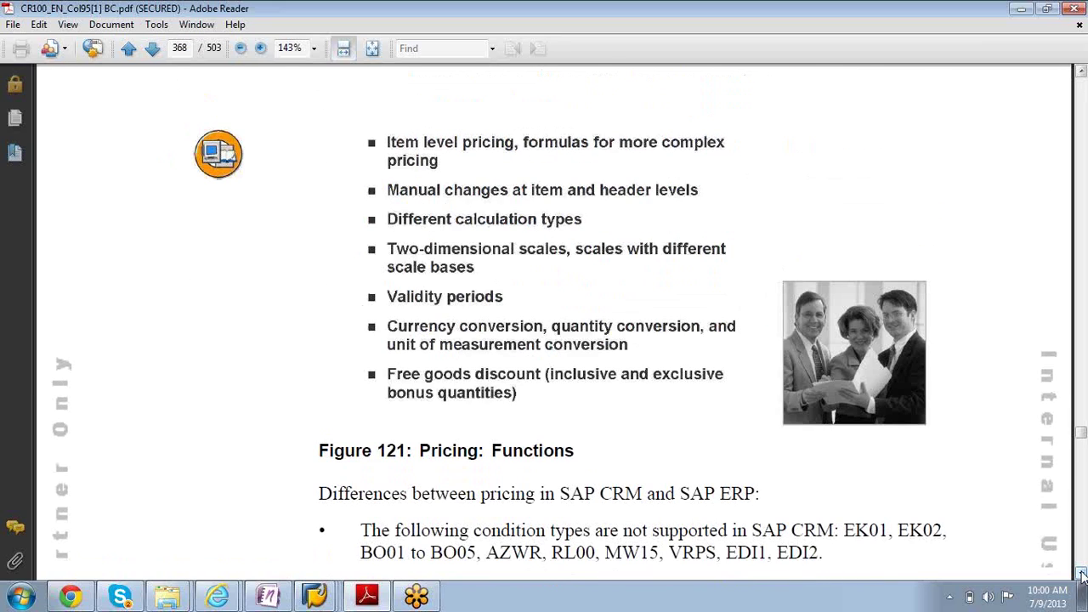
{"action": "scroll", "coordinate": [1082, 576], "scroll_direction": "up", "scroll_amount": 12}
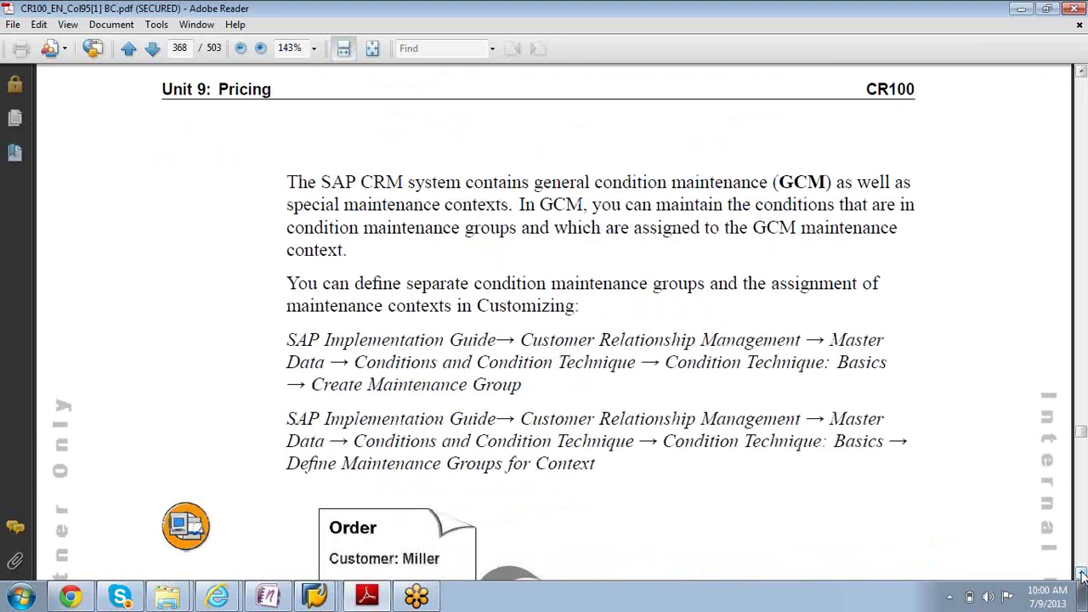
{"action": "scroll", "coordinate": [1082, 576], "scroll_direction": "up", "scroll_amount": 5}
{"action": "scroll", "coordinate": [1081, 576], "scroll_direction": "up", "scroll_amount": 6}
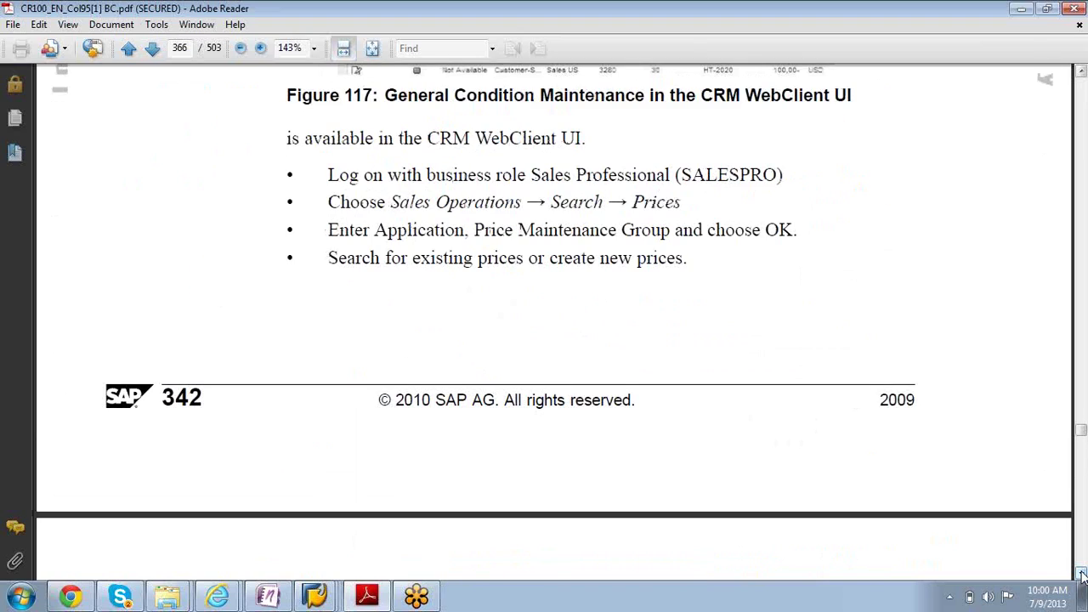
{"action": "scroll", "coordinate": [1082, 576], "scroll_direction": "down", "scroll_amount": 5}
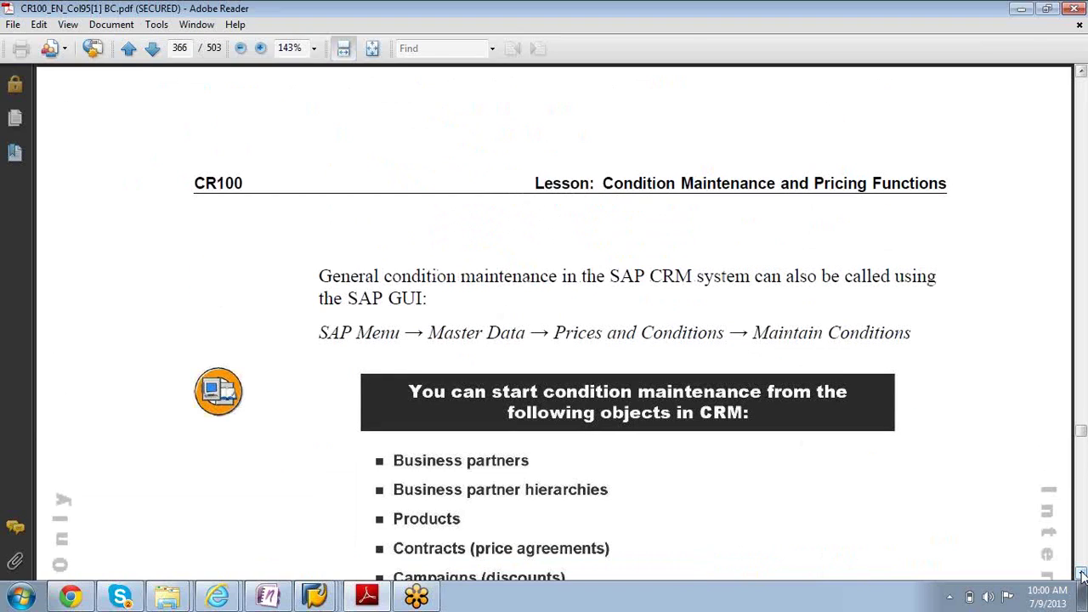
{"action": "scroll", "coordinate": [1081, 576], "scroll_direction": "up", "scroll_amount": 10}
{"action": "scroll", "coordinate": [1081, 576], "scroll_direction": "up", "scroll_amount": 6}
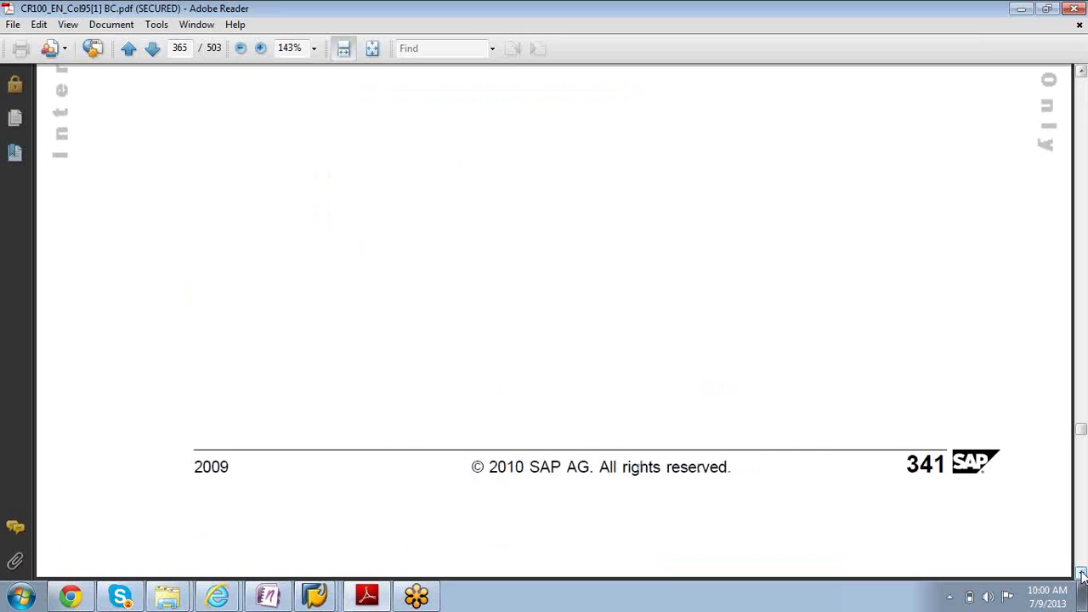
{"action": "scroll", "coordinate": [1081, 576], "scroll_direction": "up", "scroll_amount": 15}
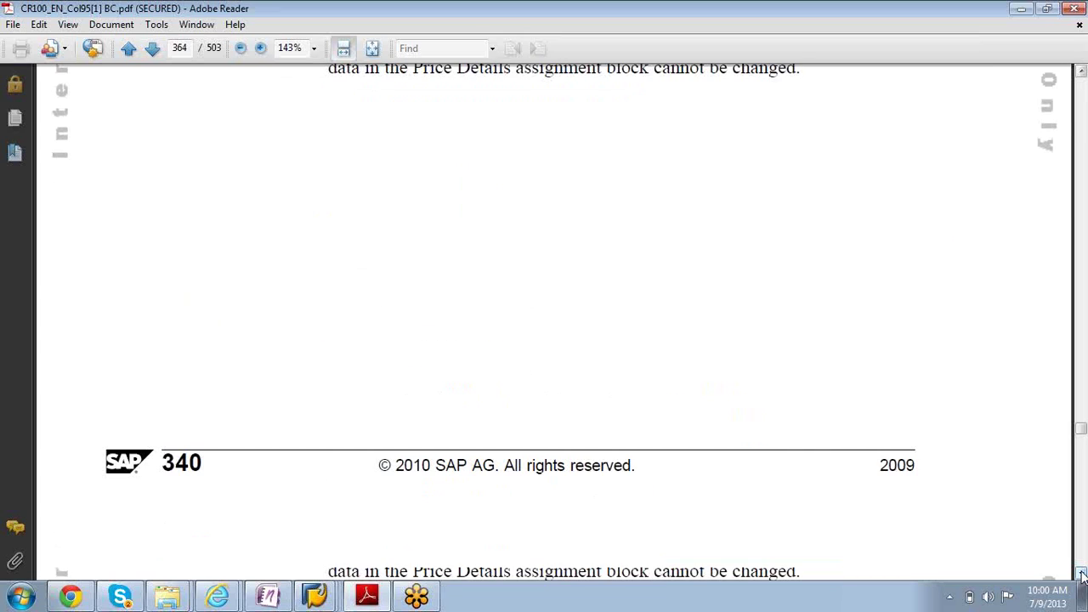
{"action": "scroll", "coordinate": [1082, 576], "scroll_direction": "up", "scroll_amount": 12}
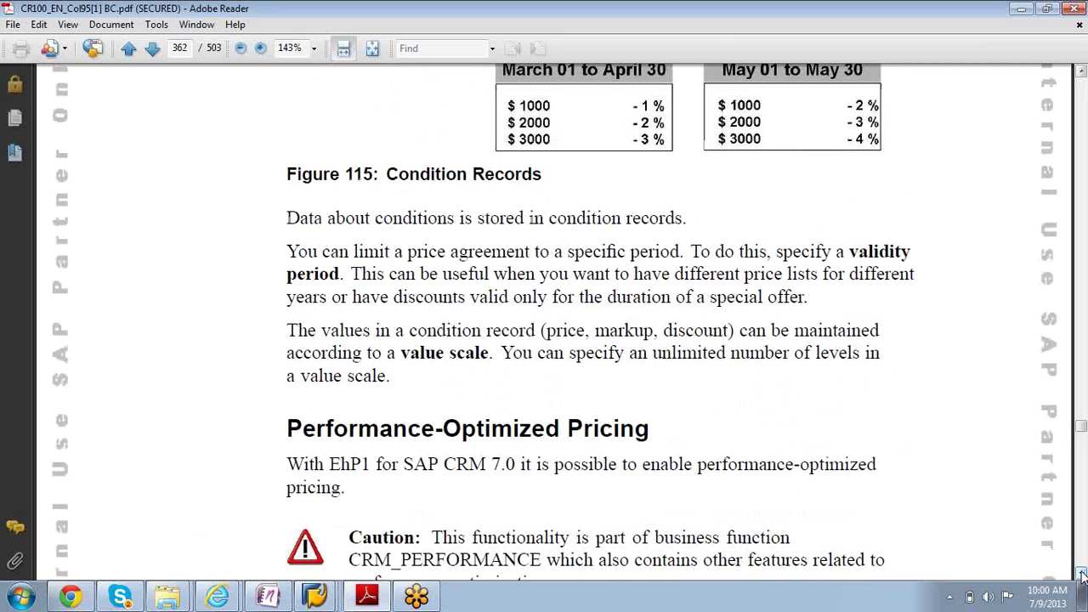
{"action": "scroll", "coordinate": [1082, 576], "scroll_direction": "down", "scroll_amount": 4}
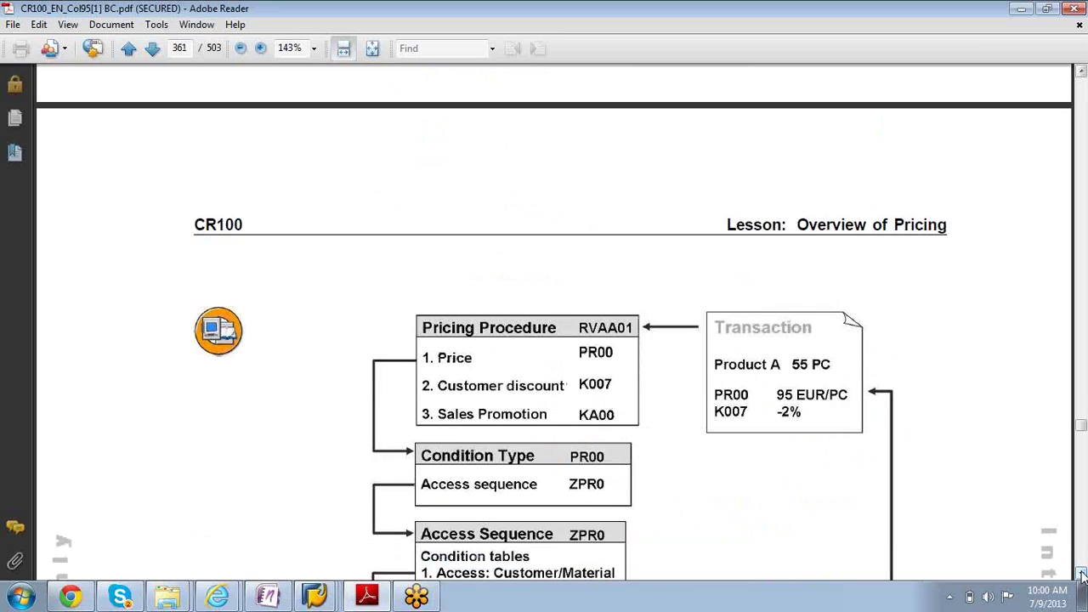
{"action": "scroll", "coordinate": [1082, 576], "scroll_direction": "down", "scroll_amount": 2}
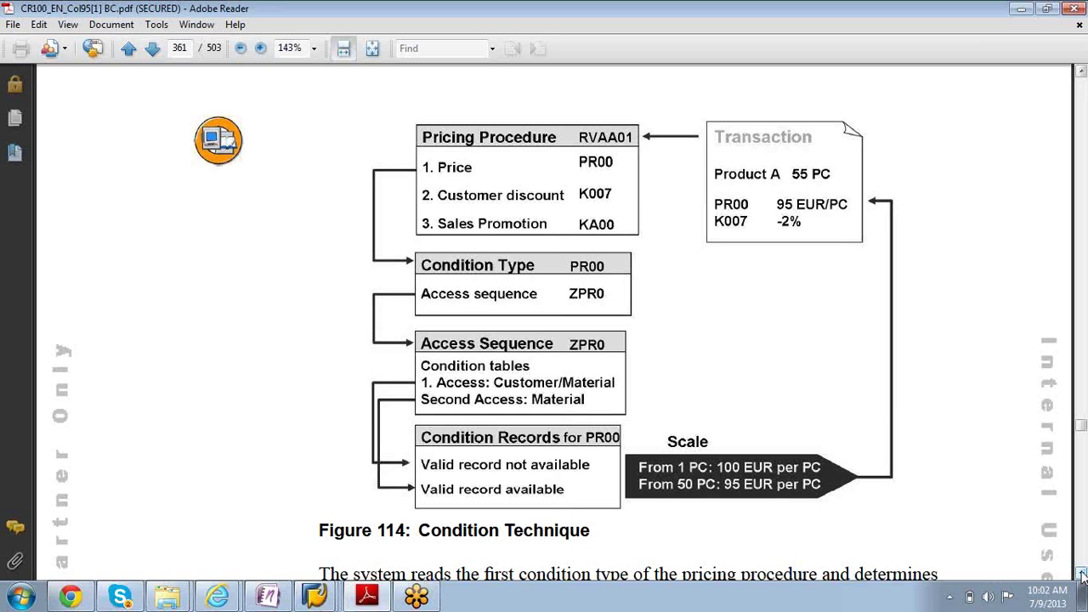
{"action": "left_click", "coordinate": [1082, 576]}
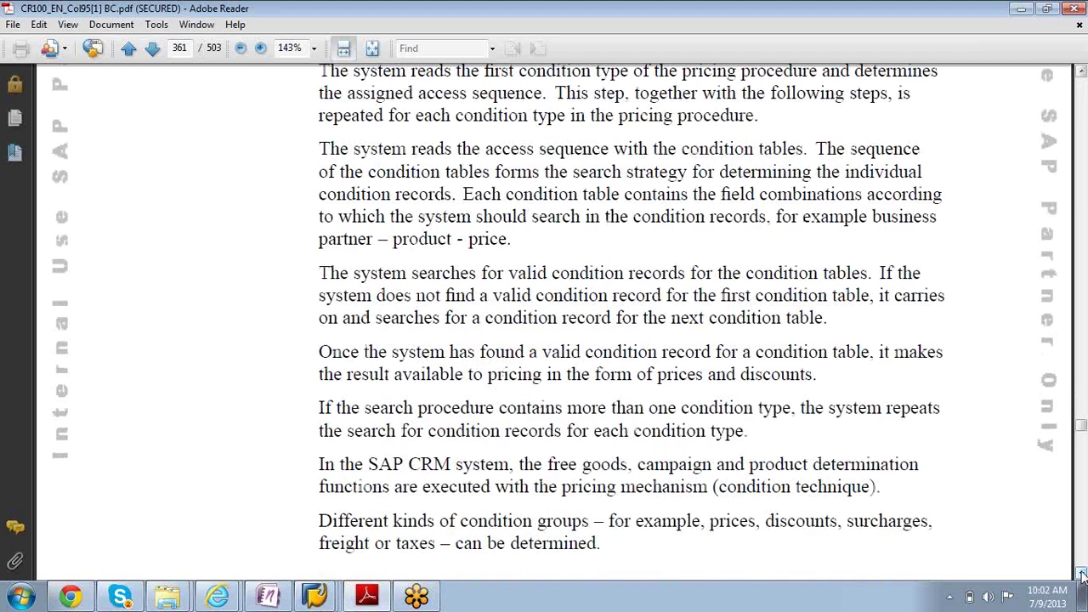
{"action": "scroll", "coordinate": [1082, 576], "scroll_direction": "up", "scroll_amount": 5}
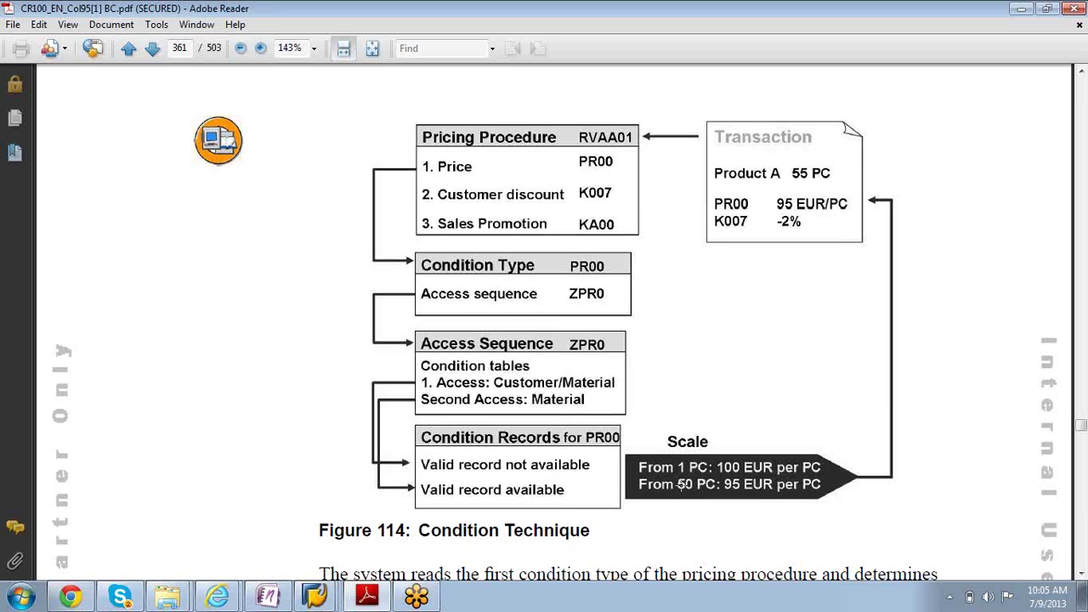
Go forward to Figure 122 on page 370 and examine the tax determination diagram and the Transaction Tax Engine description
{"action": "scroll", "coordinate": [680, 484], "scroll_direction": "down", "scroll_amount": 20}
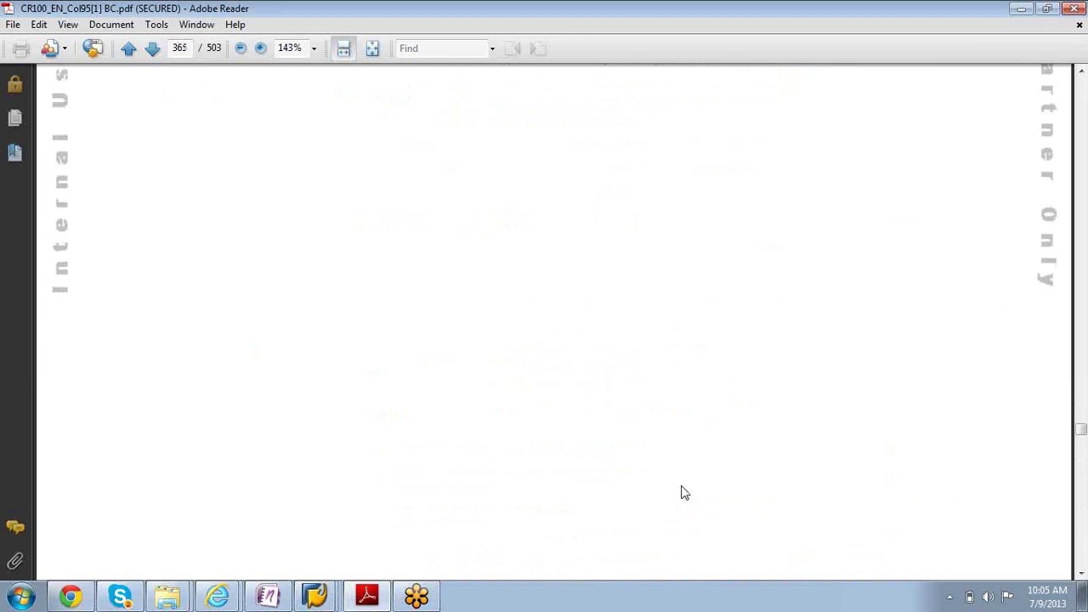
{"action": "scroll", "coordinate": [685, 492], "scroll_direction": "down", "scroll_amount": 20}
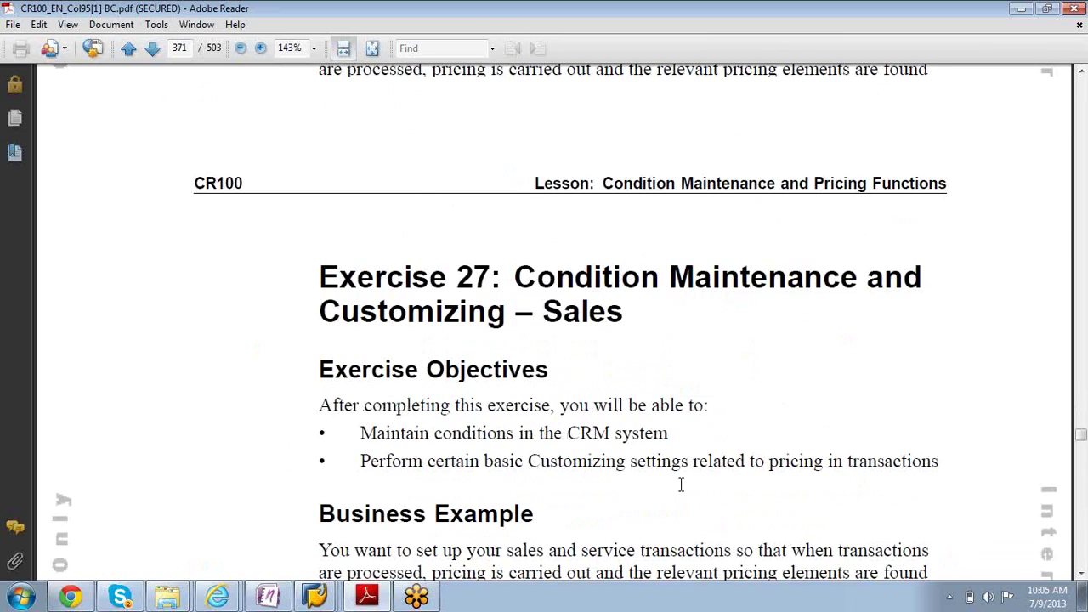
{"action": "scroll", "coordinate": [681, 485], "scroll_direction": "up", "scroll_amount": 10}
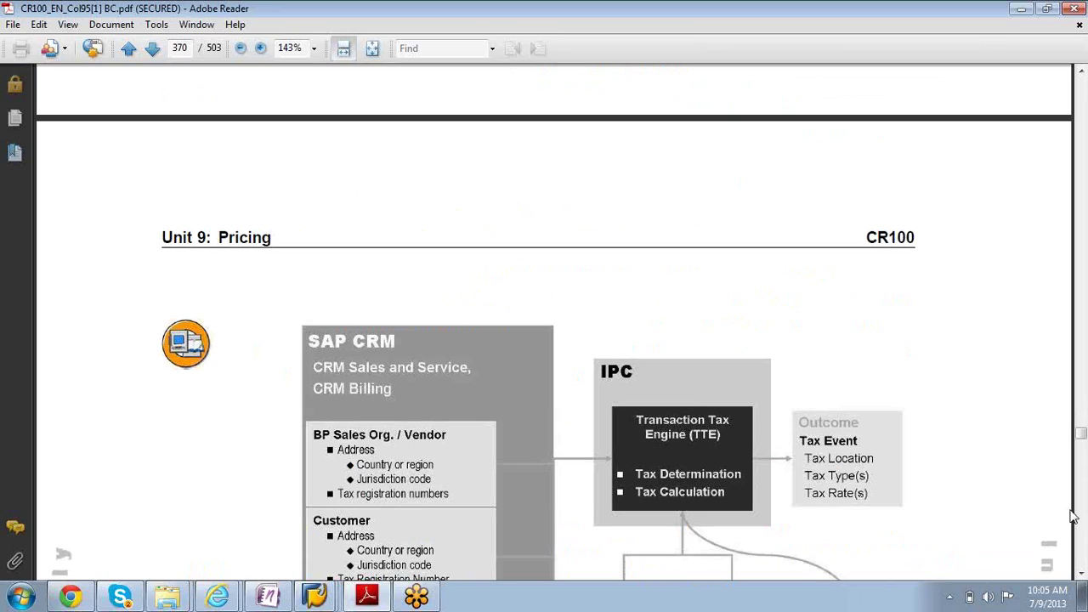
{"action": "left_click", "coordinate": [1082, 576]}
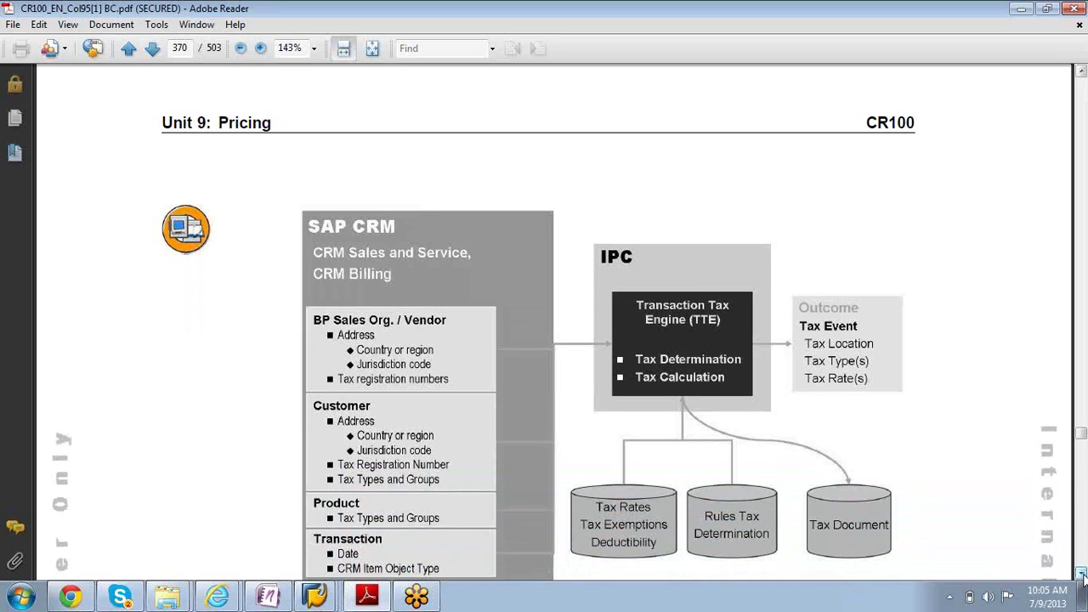
{"action": "left_click", "coordinate": [1081, 576]}
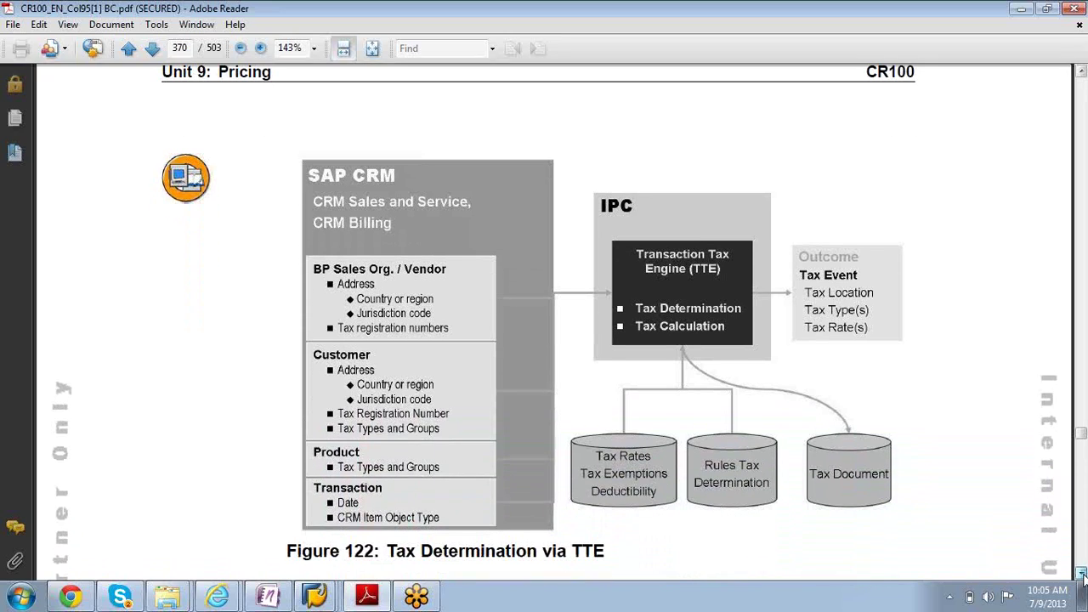
{"action": "left_click", "coordinate": [1082, 575]}
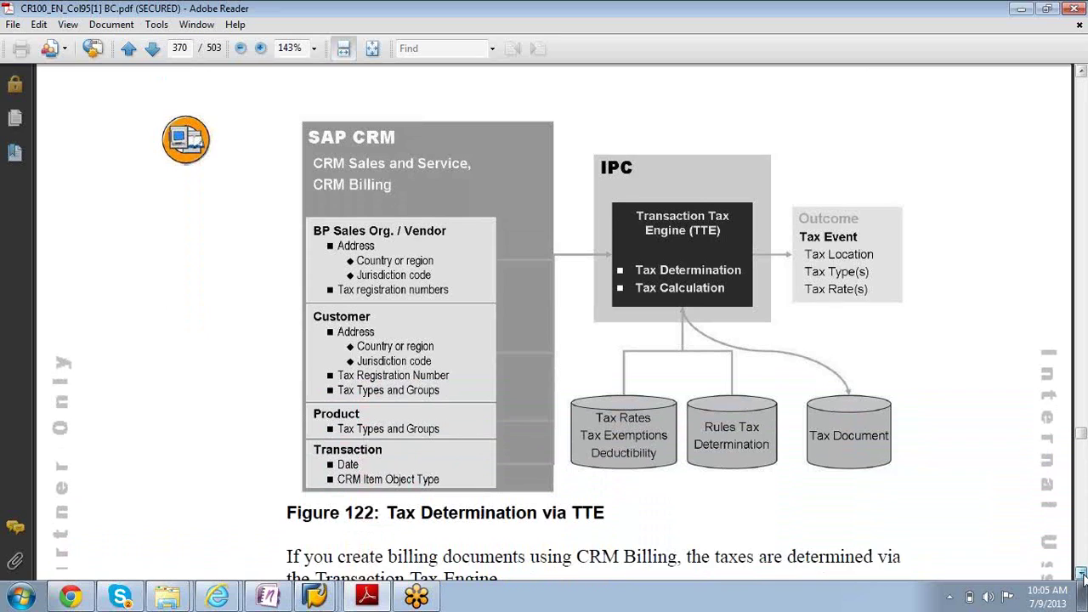
{"action": "left_click", "coordinate": [1082, 576]}
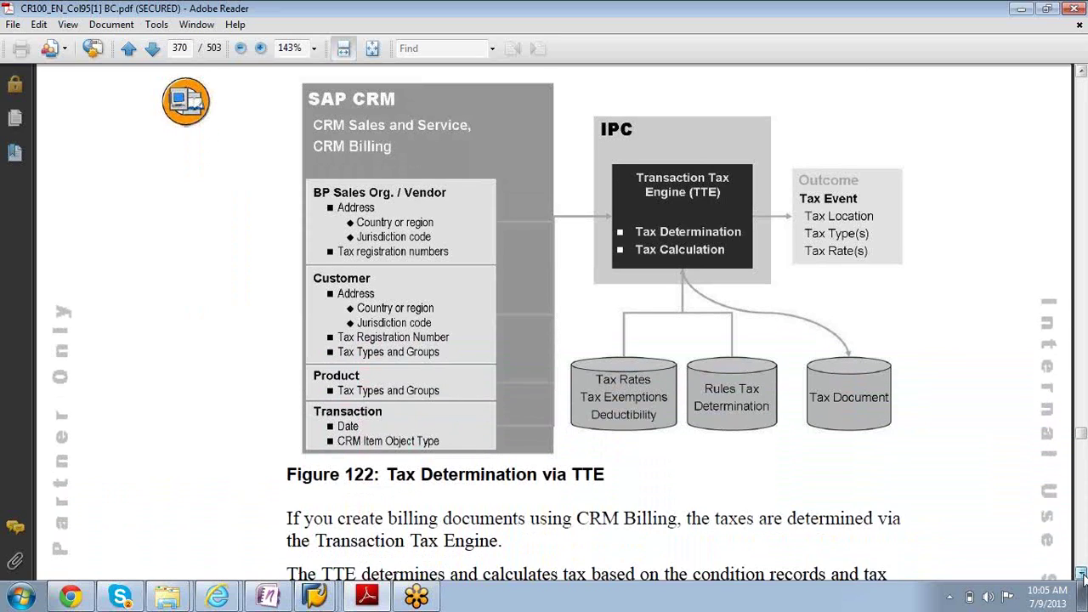
{"action": "left_click", "coordinate": [1082, 575]}
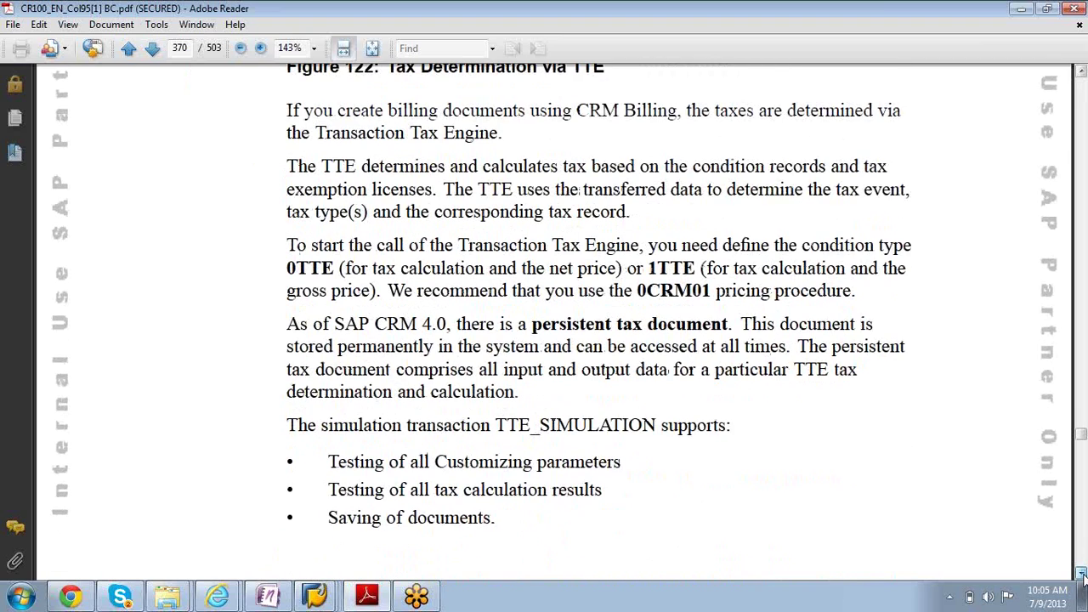
{"action": "left_click", "coordinate": [1082, 575]}
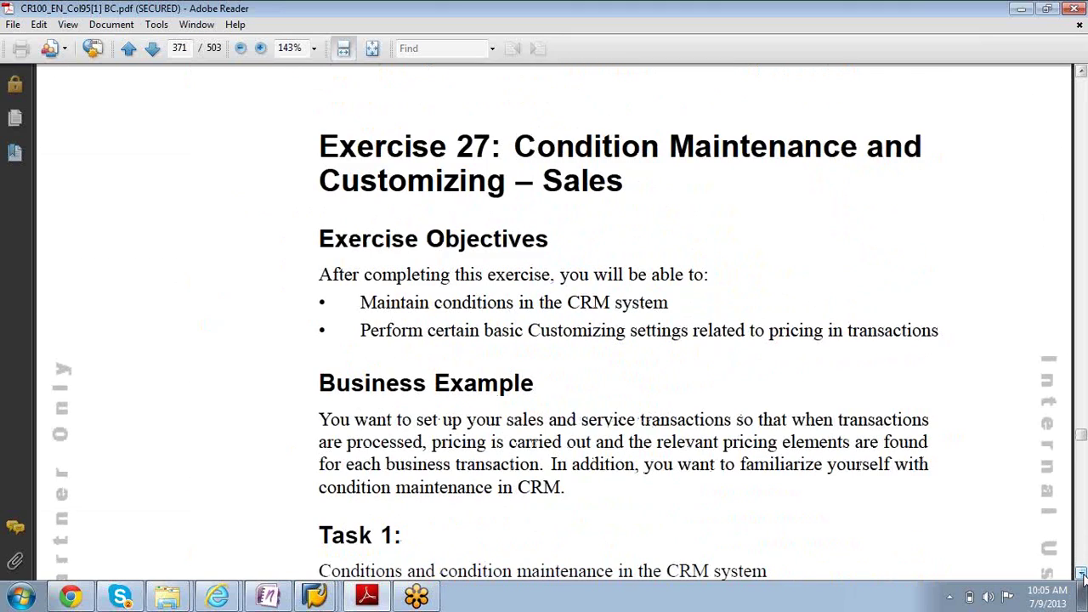
{"action": "scroll", "coordinate": [1082, 576], "scroll_direction": "up", "scroll_amount": 10}
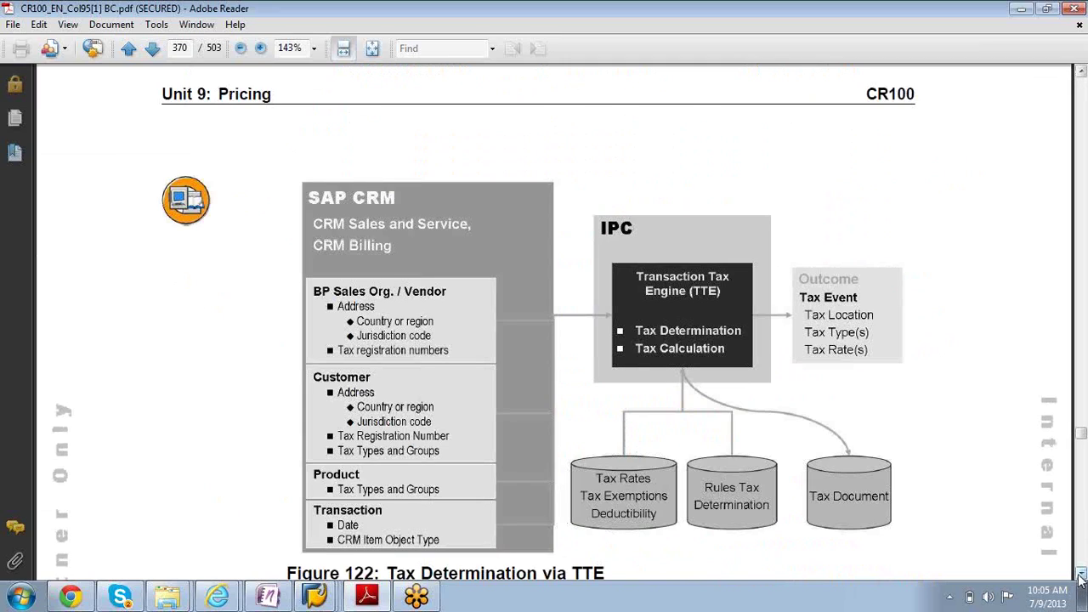
{"action": "left_click", "coordinate": [1082, 576]}
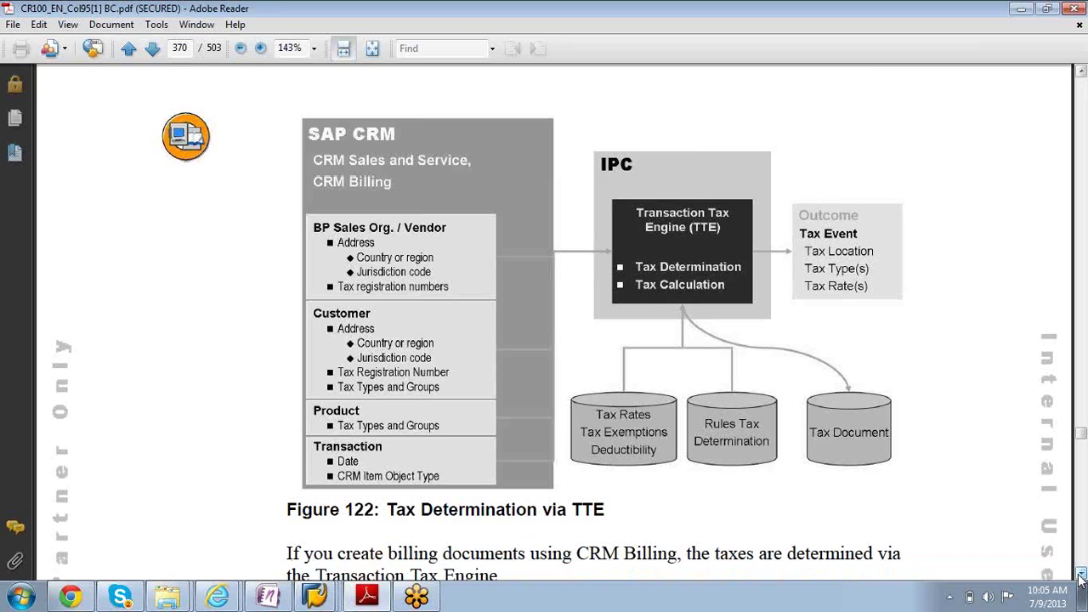
Minimize the PDF and search the computer's files for "ipc"
{"action": "left_click", "coordinate": [1022, 12]}
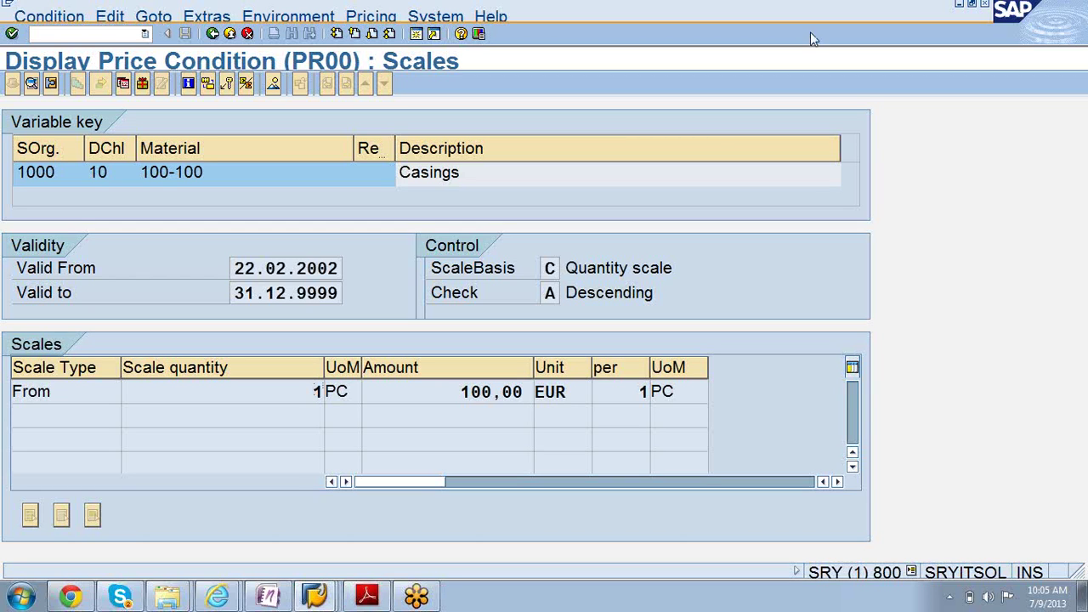
{"action": "left_click", "coordinate": [23, 599]}
{"action": "type", "text": "ipc"}
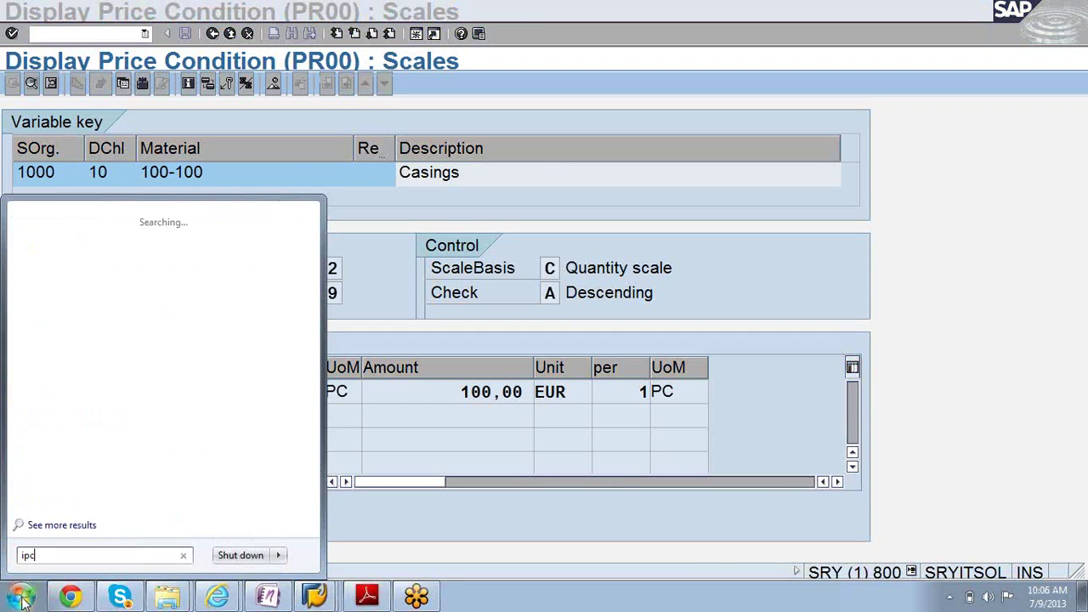
{"action": "key", "text": "Return"}
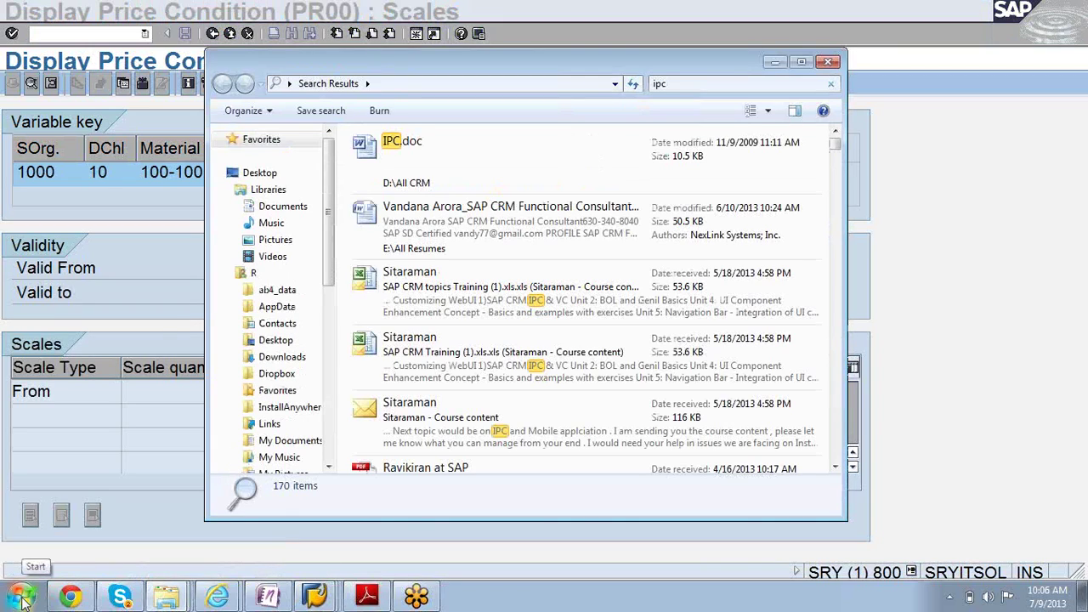
Open IPC.doc from the search results in Word to check its content, and close it again
{"action": "left_click", "coordinate": [387, 149]}
{"action": "double_click", "coordinate": [387, 149]}
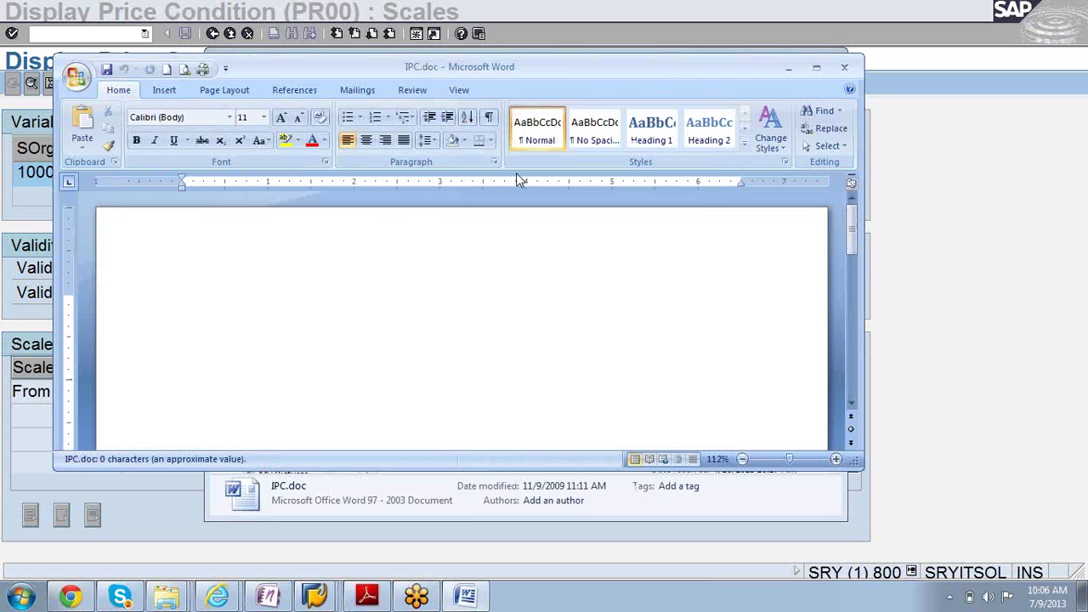
{"action": "left_click", "coordinate": [844, 68]}
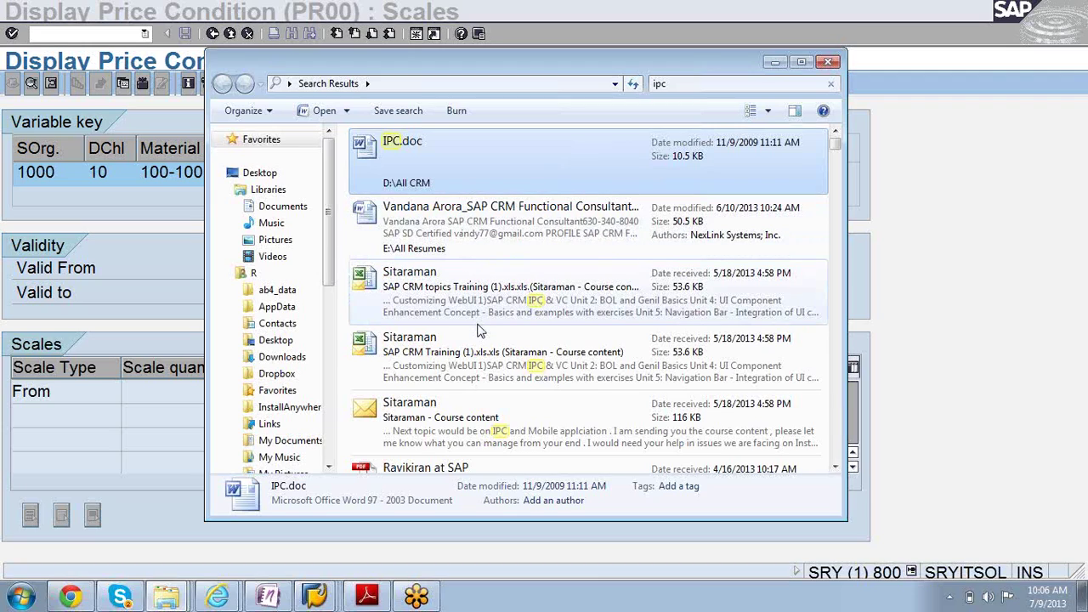
Reopen IPC.doc in Word, look down and up its pages for any IPC content, and close the document
{"action": "double_click", "coordinate": [397, 145]}
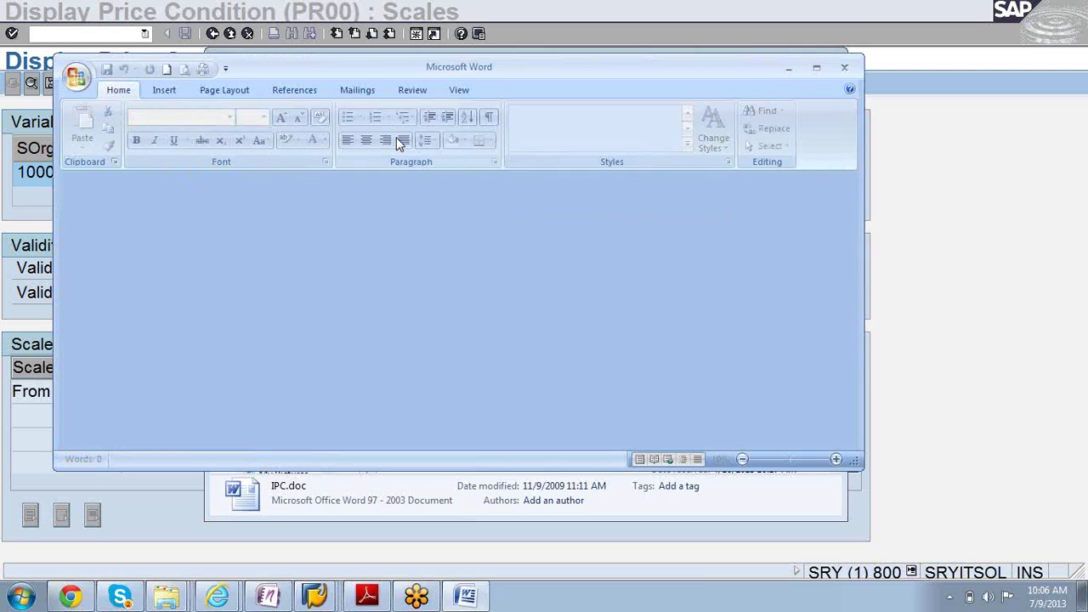
{"action": "scroll", "coordinate": [401, 212], "scroll_direction": "down", "scroll_amount": 5}
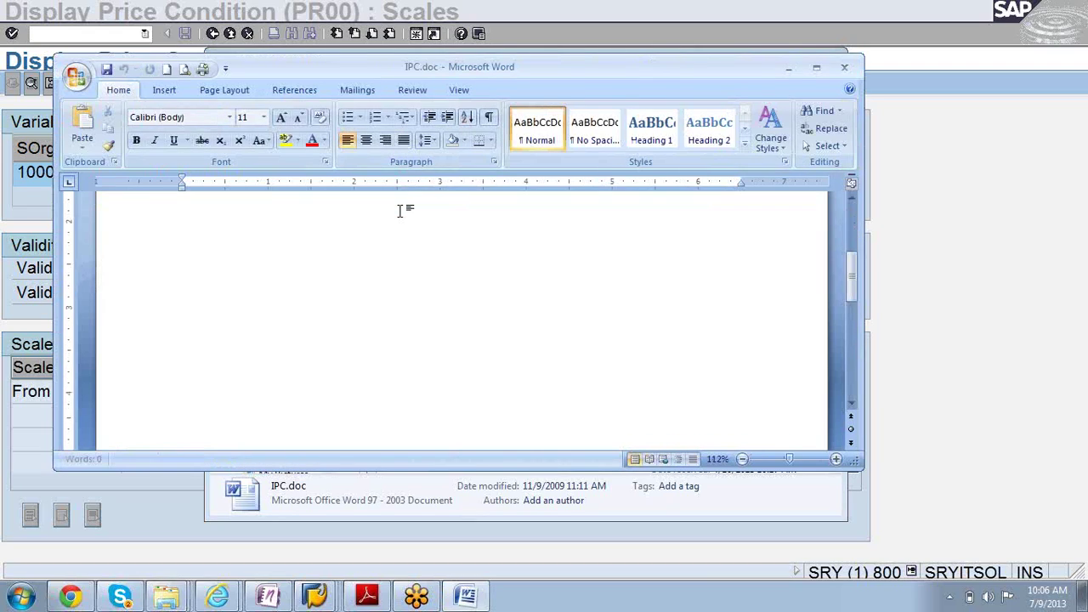
{"action": "scroll", "coordinate": [400, 211], "scroll_direction": "up", "scroll_amount": 5}
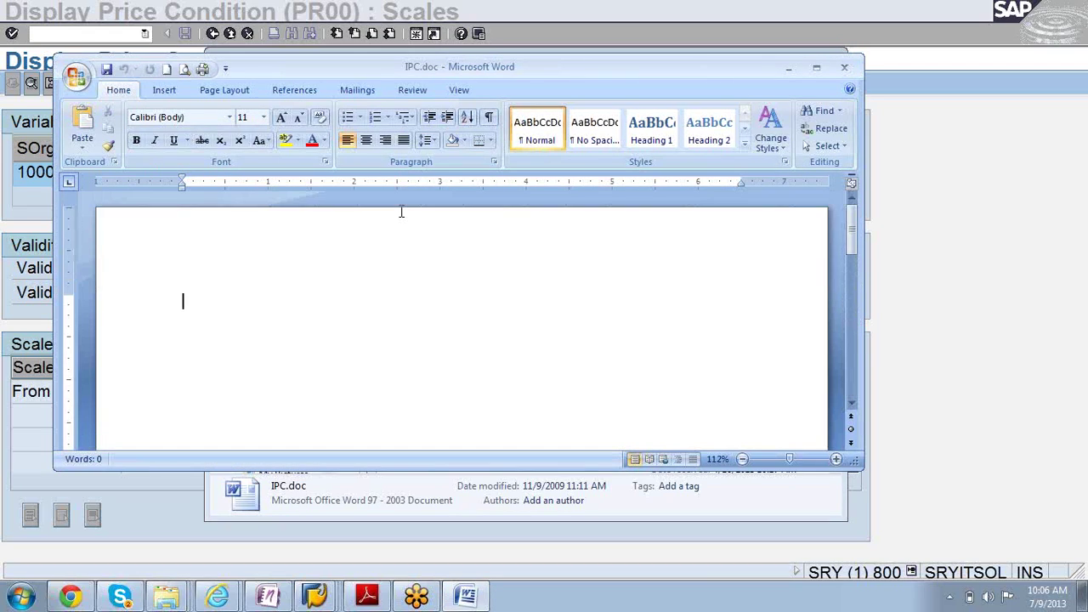
{"action": "scroll", "coordinate": [400, 211], "scroll_direction": "down", "scroll_amount": 10}
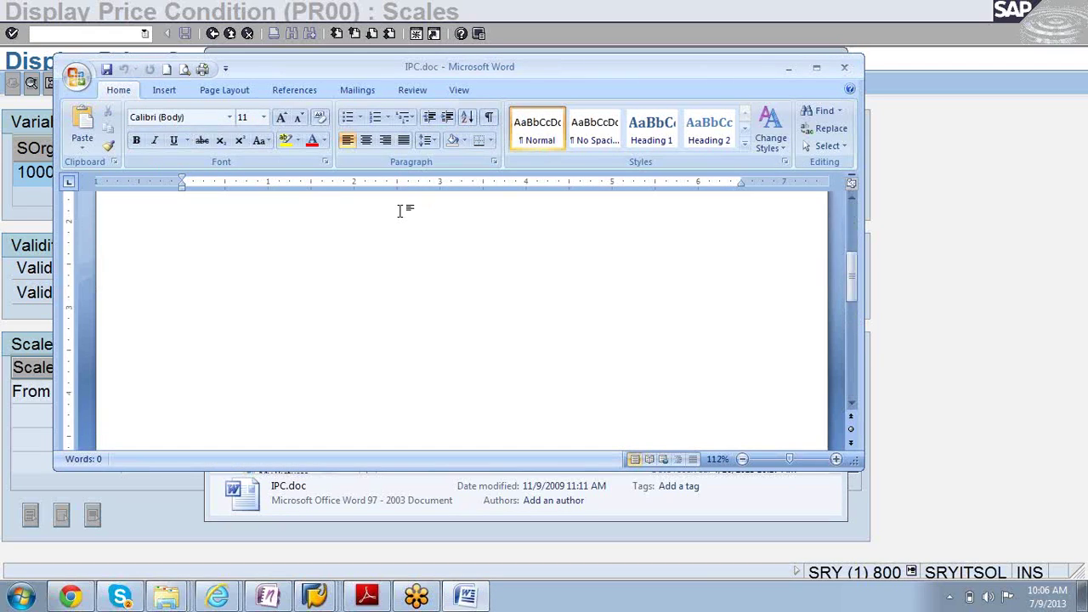
{"action": "left_click", "coordinate": [845, 67]}
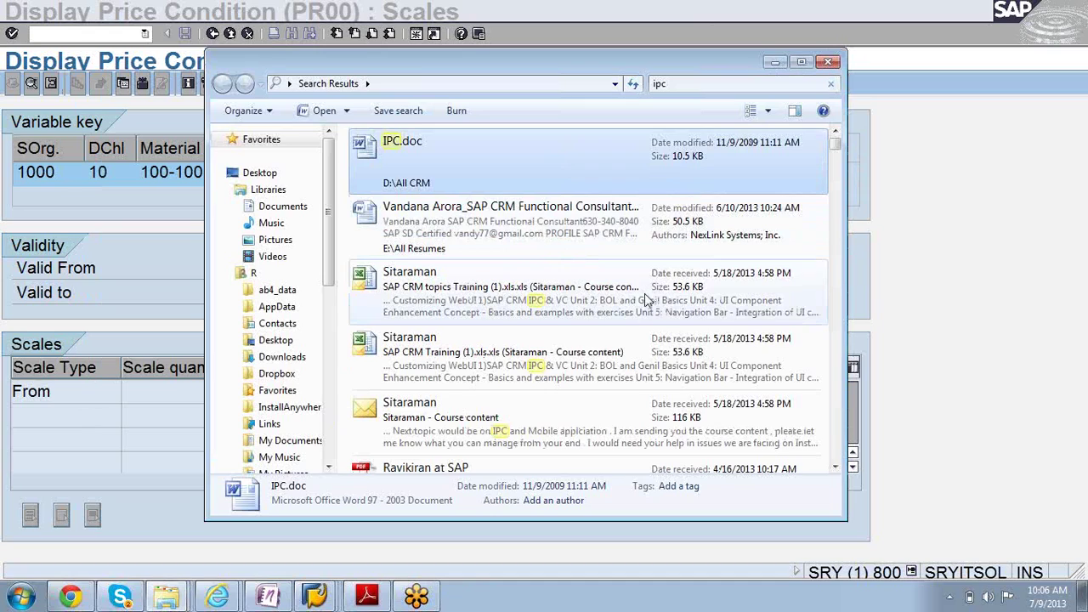
Look further down the "ipc" search results for other documents covering the IPC
{"action": "left_click", "coordinate": [621, 421]}
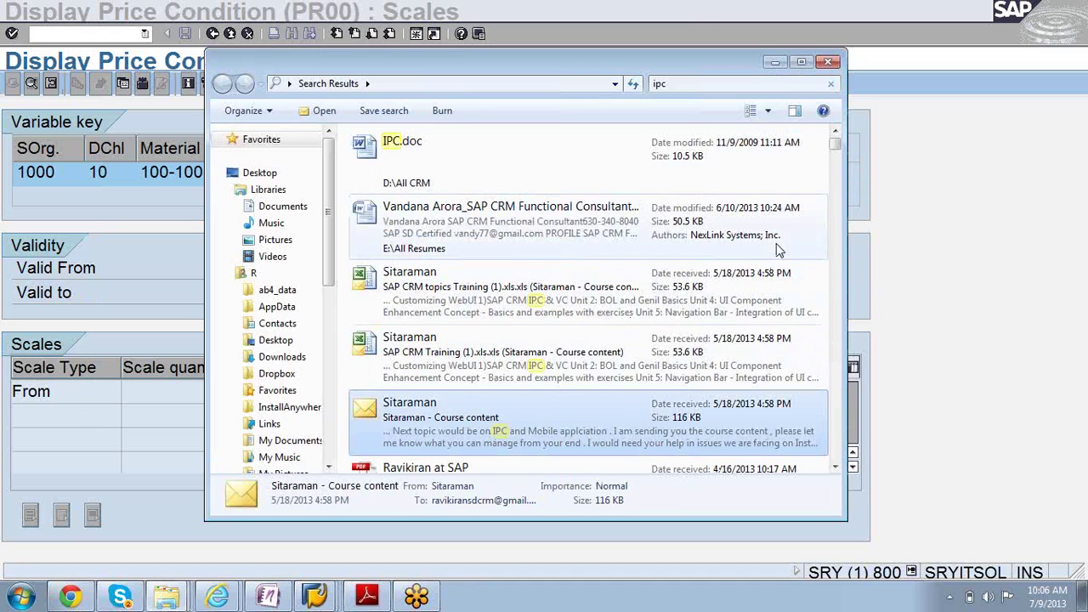
{"action": "left_click", "coordinate": [836, 467]}
{"action": "left_click", "coordinate": [836, 467]}
{"action": "left_click", "coordinate": [836, 467]}
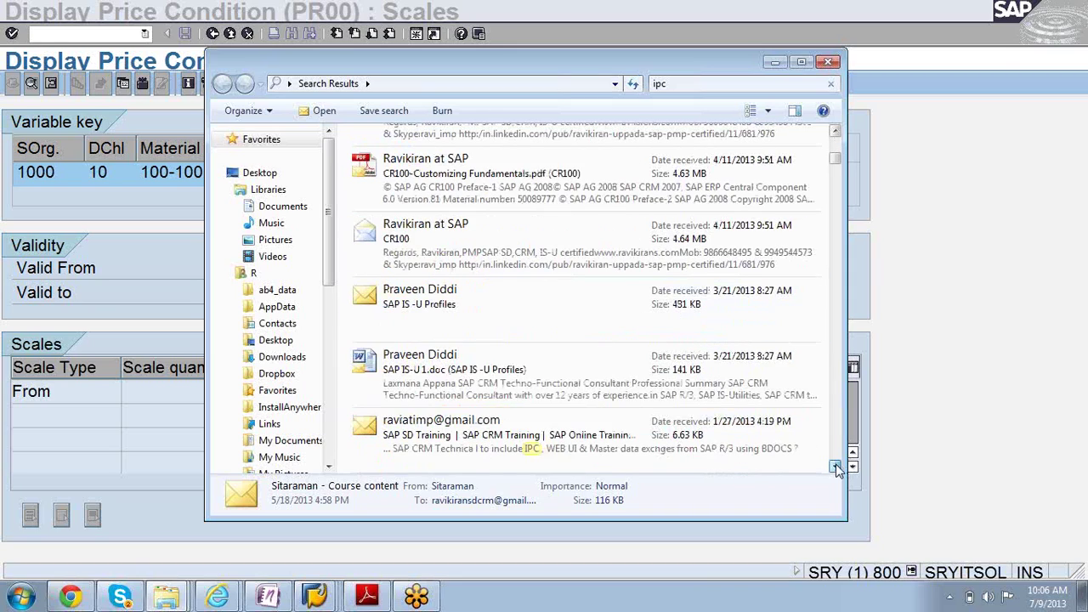
{"action": "left_click", "coordinate": [836, 467]}
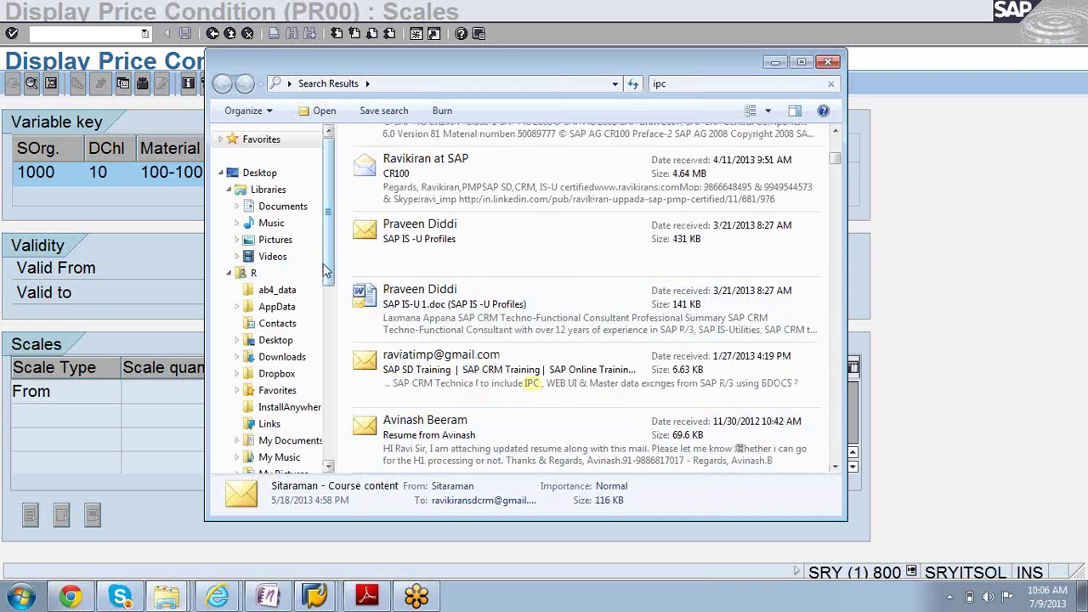
Search the whole Computer location for "ipc" and look through the matching files
{"action": "left_click_drag", "start_coordinate": [326, 271], "coordinate": [325, 369]}
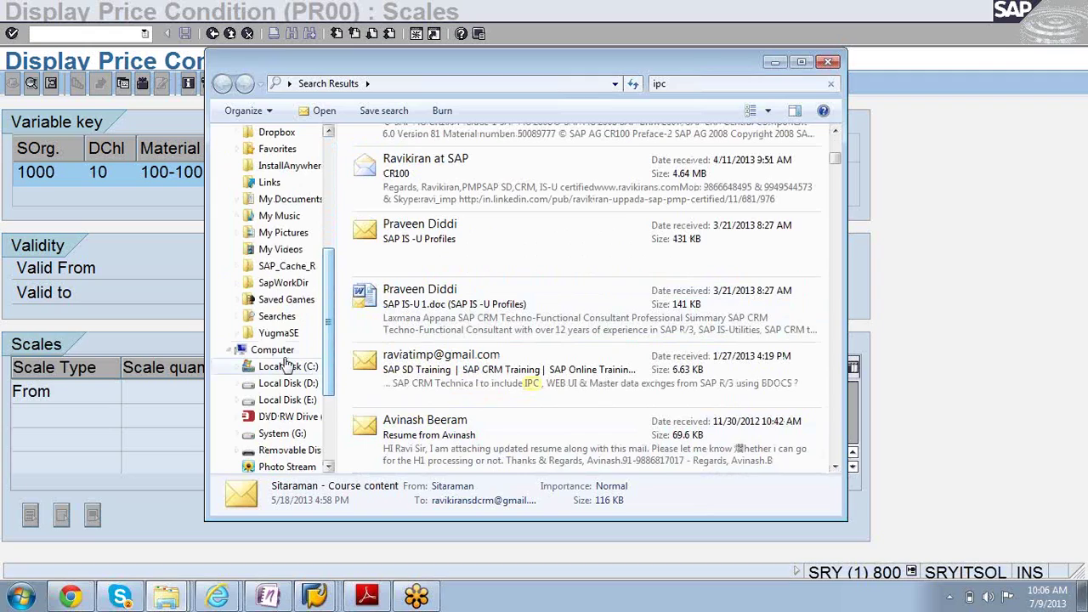
{"action": "left_click", "coordinate": [271, 351]}
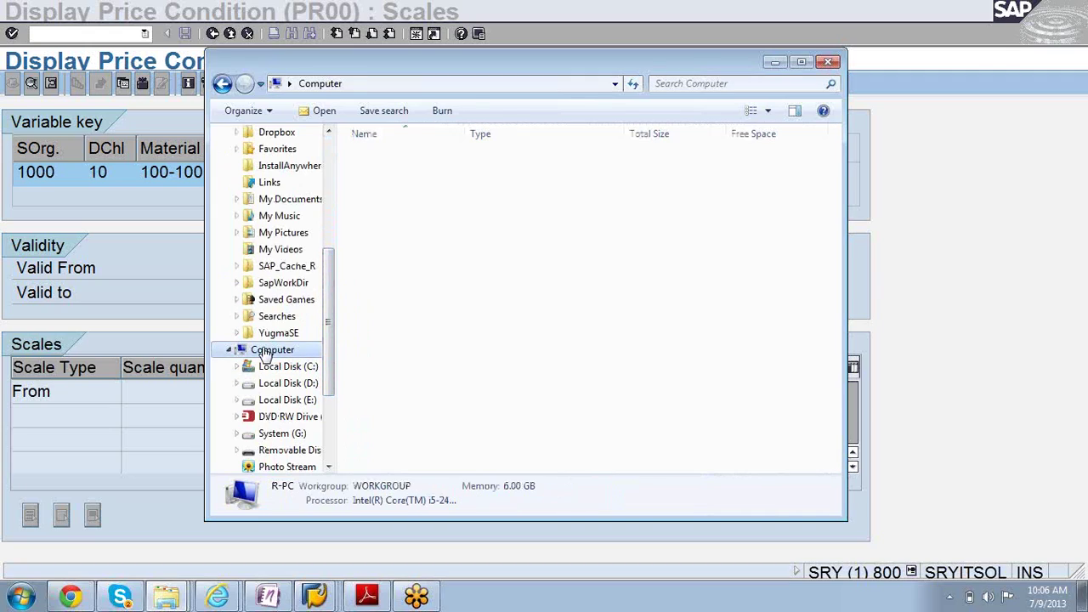
{"action": "left_click", "coordinate": [674, 83]}
{"action": "type", "text": "ip"}
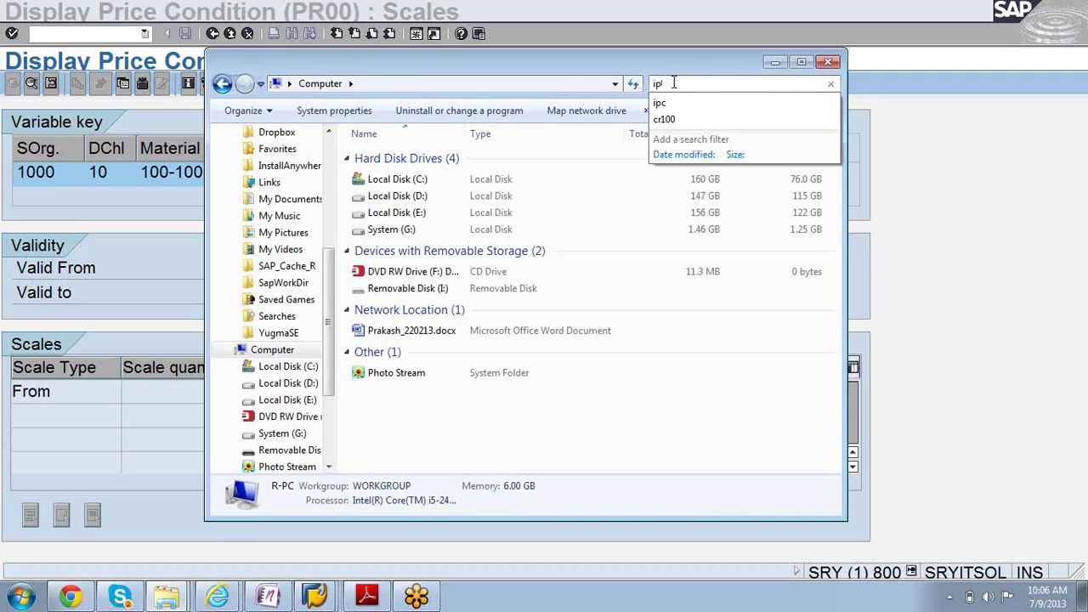
{"action": "type", "text": "c"}
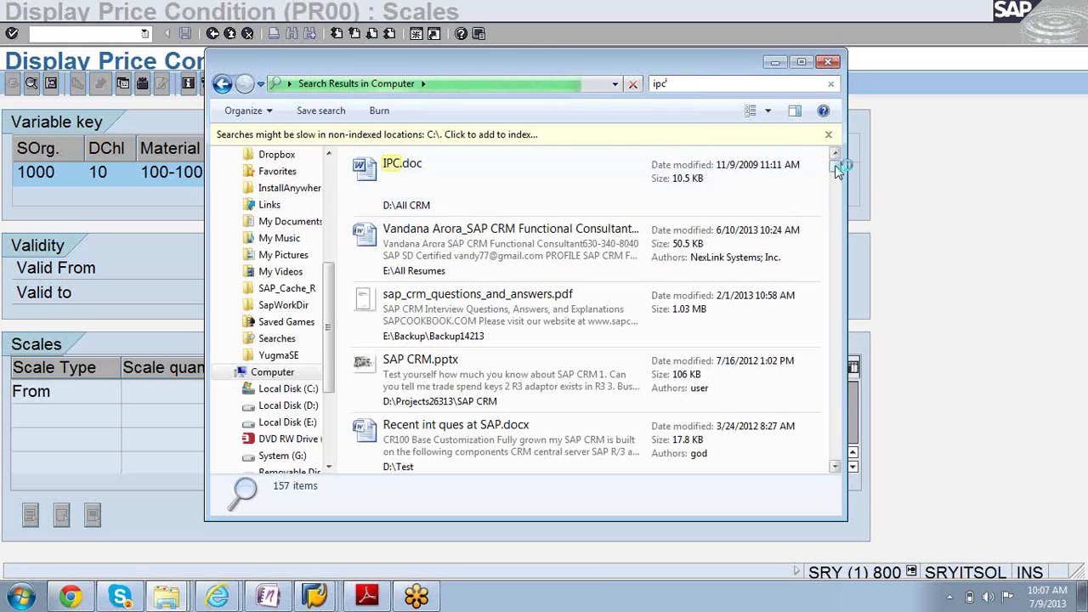
{"action": "left_click_drag", "start_coordinate": [835, 165], "coordinate": [816, 401]}
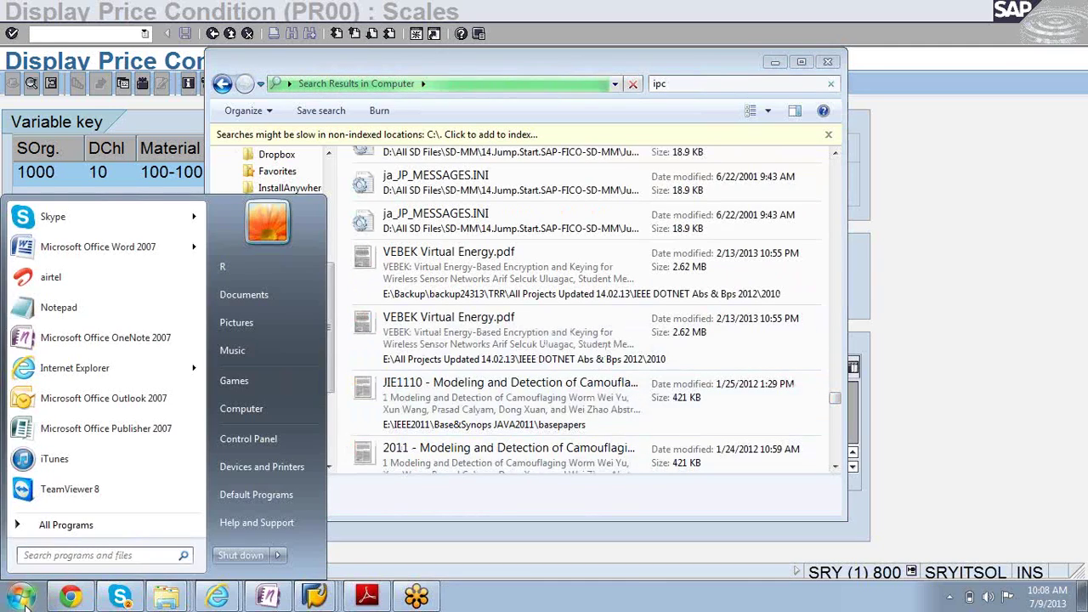
Run a Windows search for "ipc", look through the full result list, and put the search windows away
{"action": "type", "text": "ipc"}
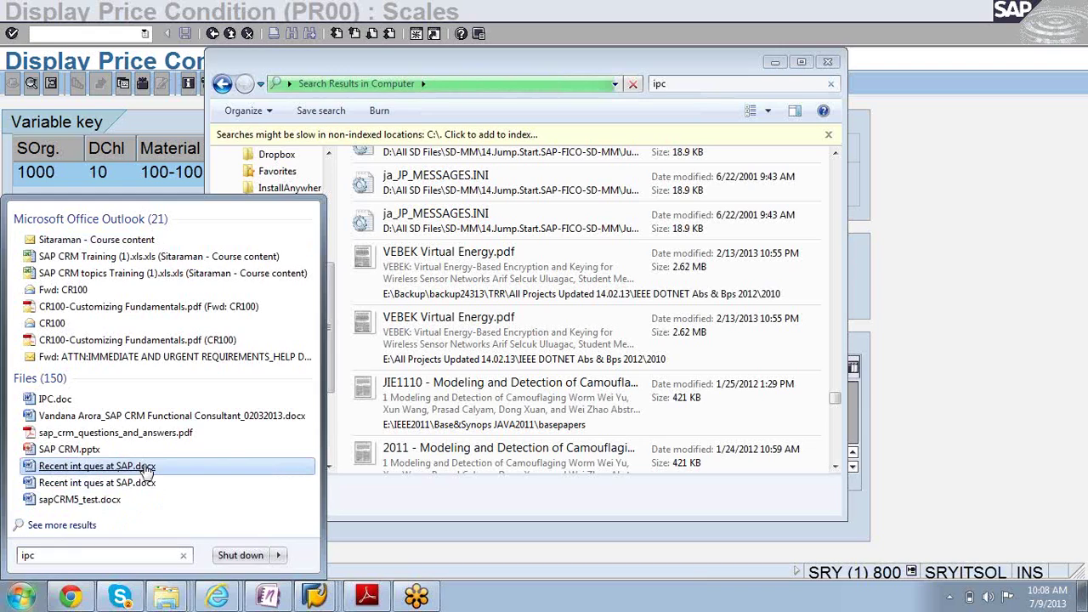
{"action": "left_click", "coordinate": [82, 525]}
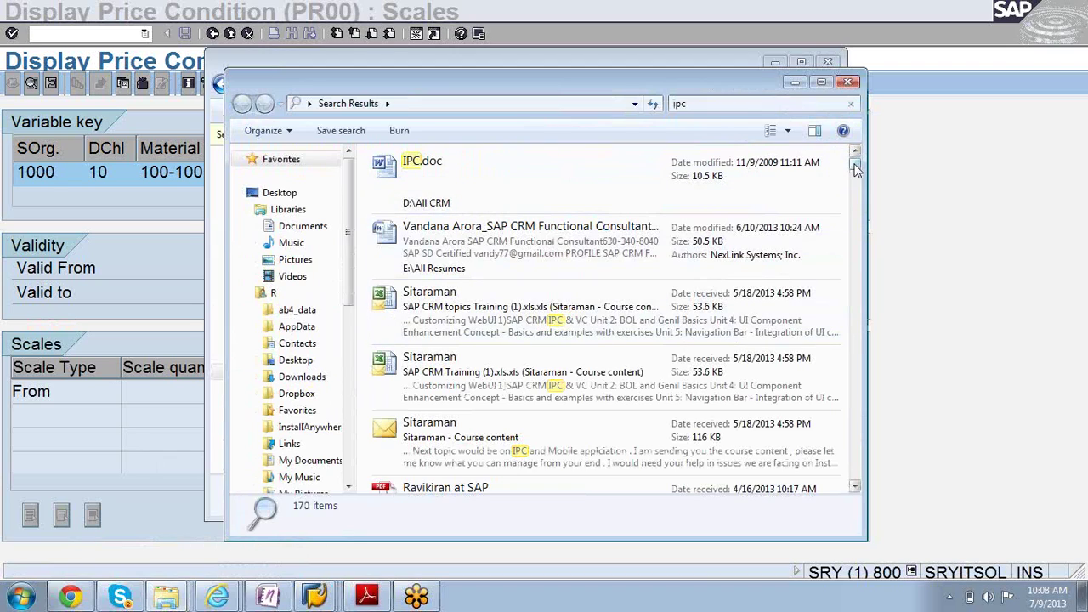
{"action": "left_click_drag", "start_coordinate": [857, 169], "coordinate": [842, 467]}
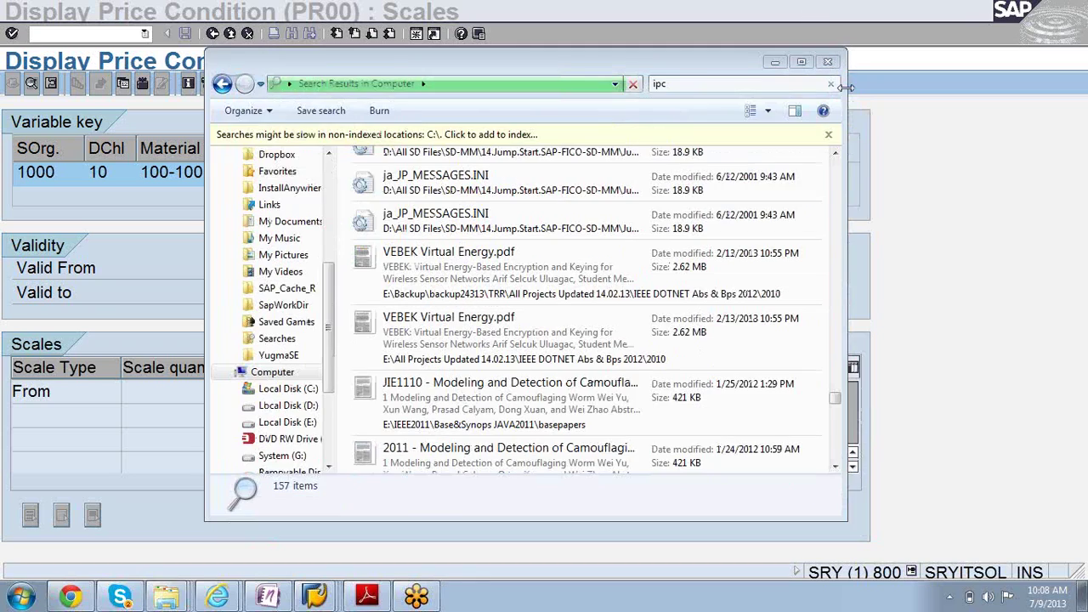
{"action": "left_click", "coordinate": [772, 66]}
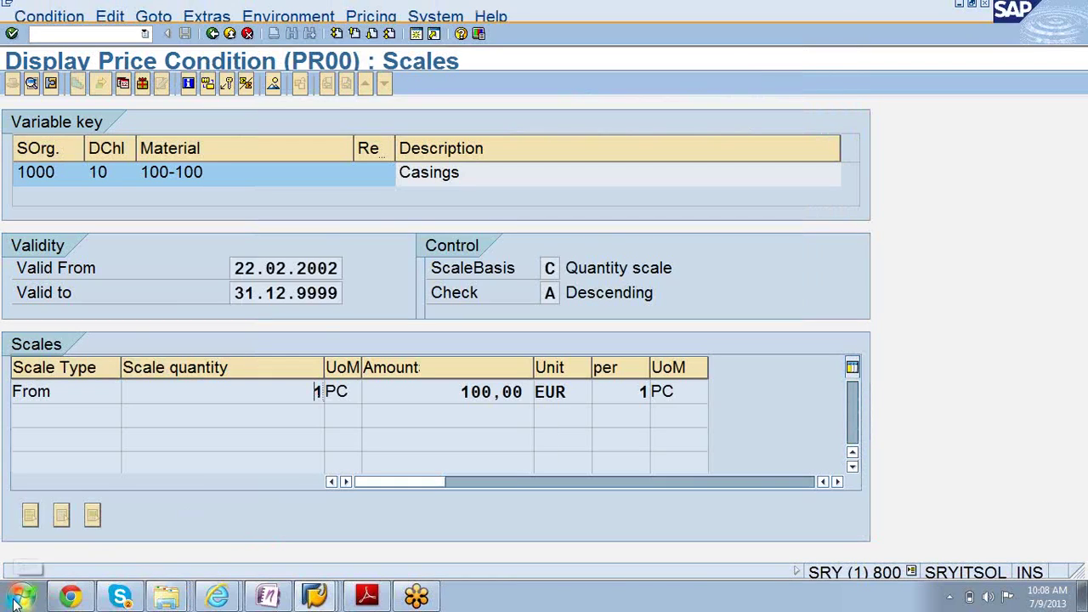
Show the desktop and open the CRM 2007 pdf folder inside All CRM on Local Disk (D:) to check its files
{"action": "left_click", "coordinate": [19, 597]}
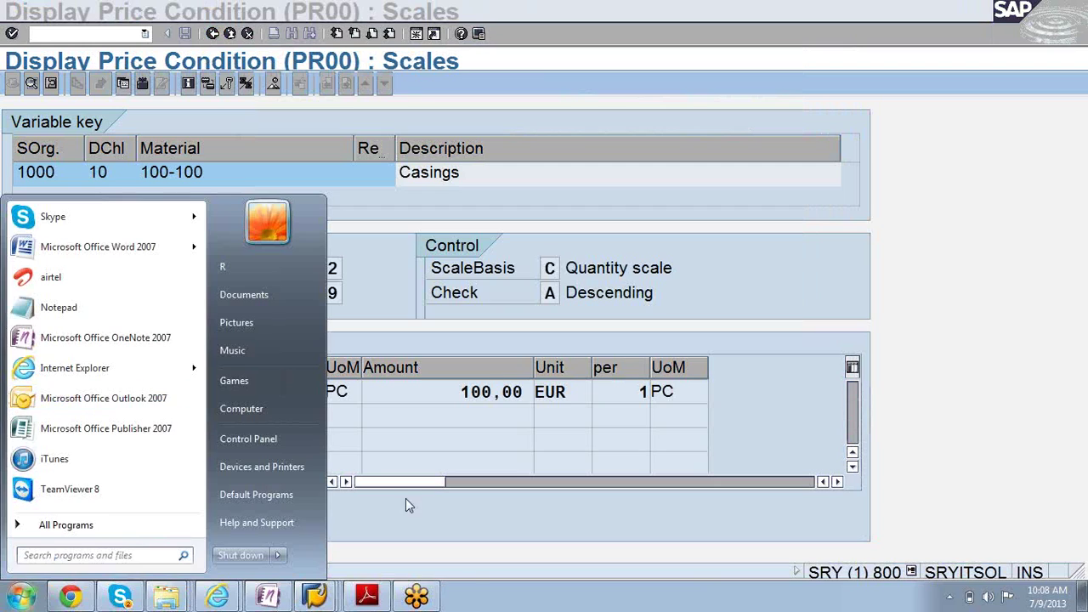
{"action": "key", "text": "super+d"}
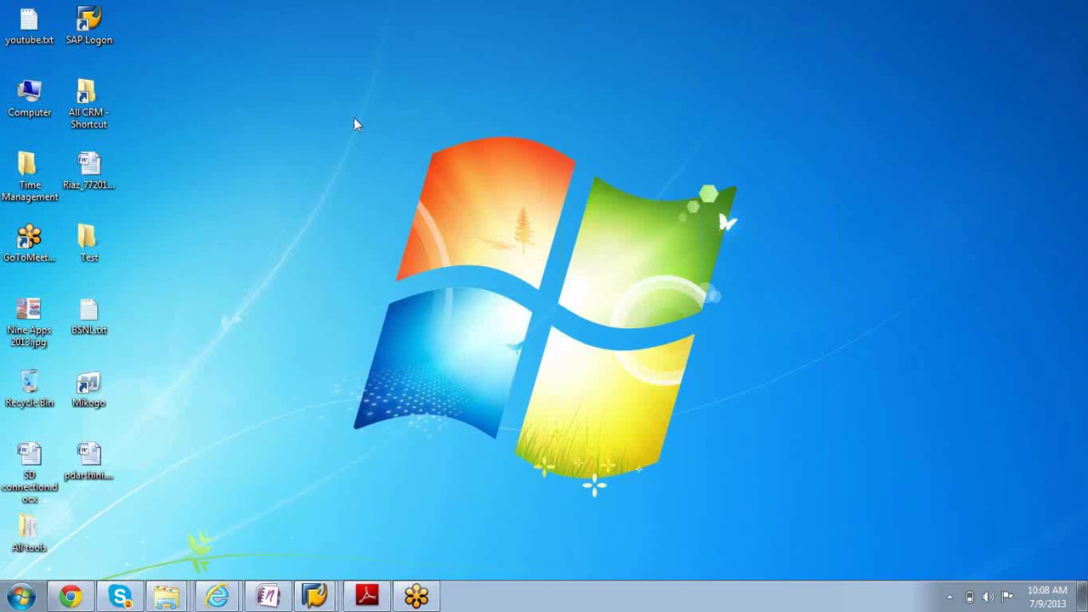
{"action": "double_click", "coordinate": [41, 102]}
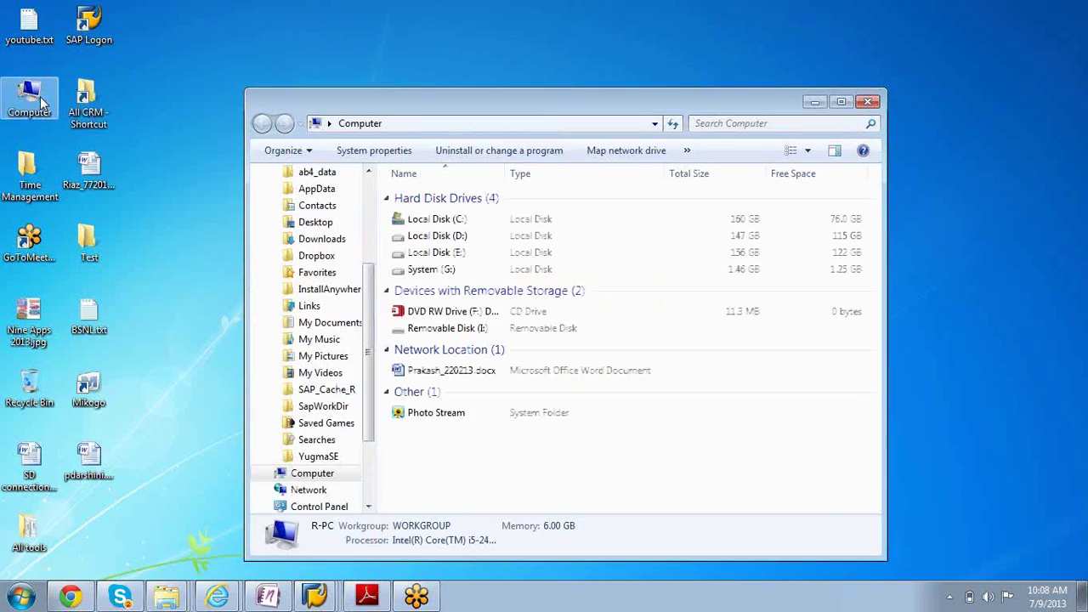
{"action": "double_click", "coordinate": [444, 241]}
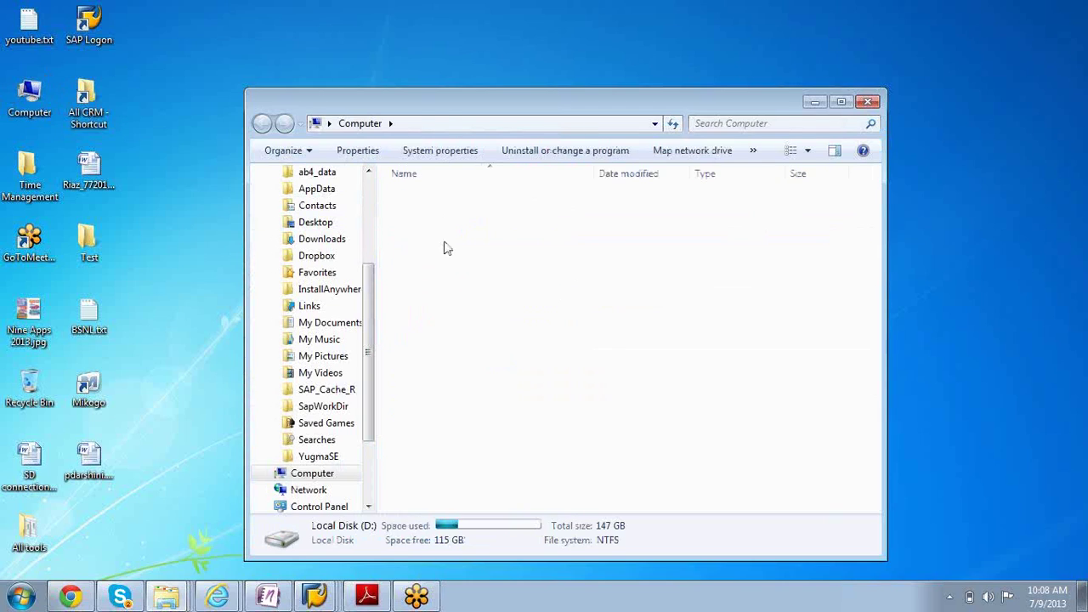
{"action": "left_click", "coordinate": [419, 235]}
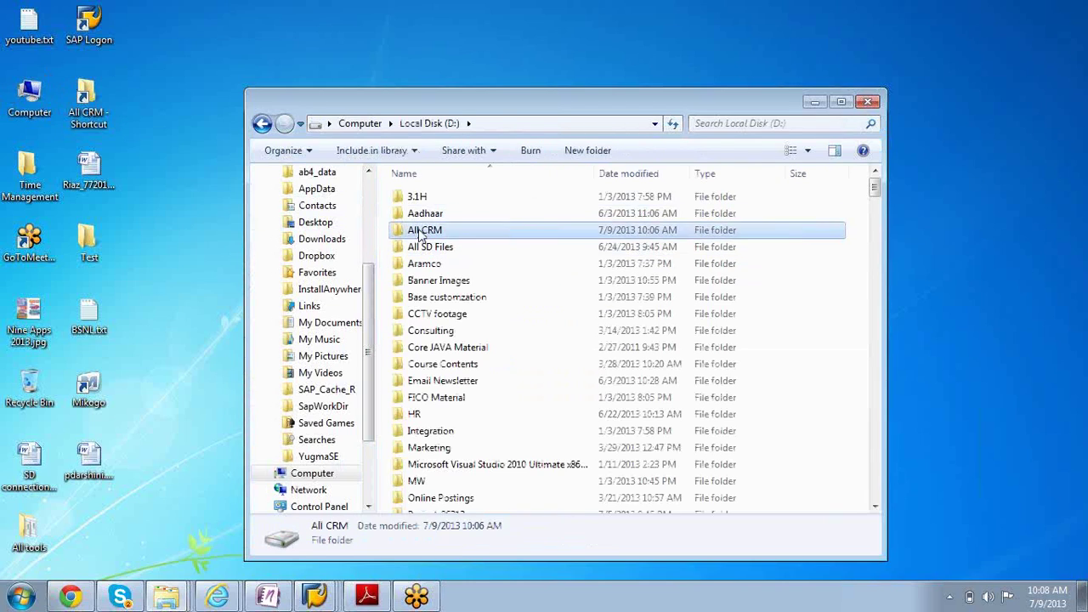
{"action": "double_click", "coordinate": [418, 235]}
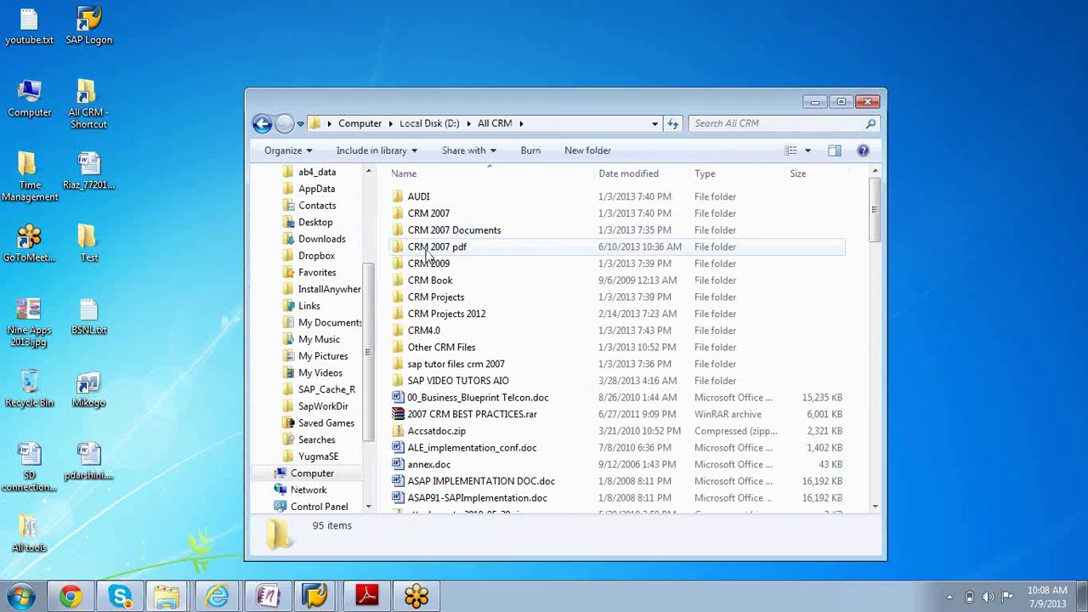
{"action": "double_click", "coordinate": [426, 249]}
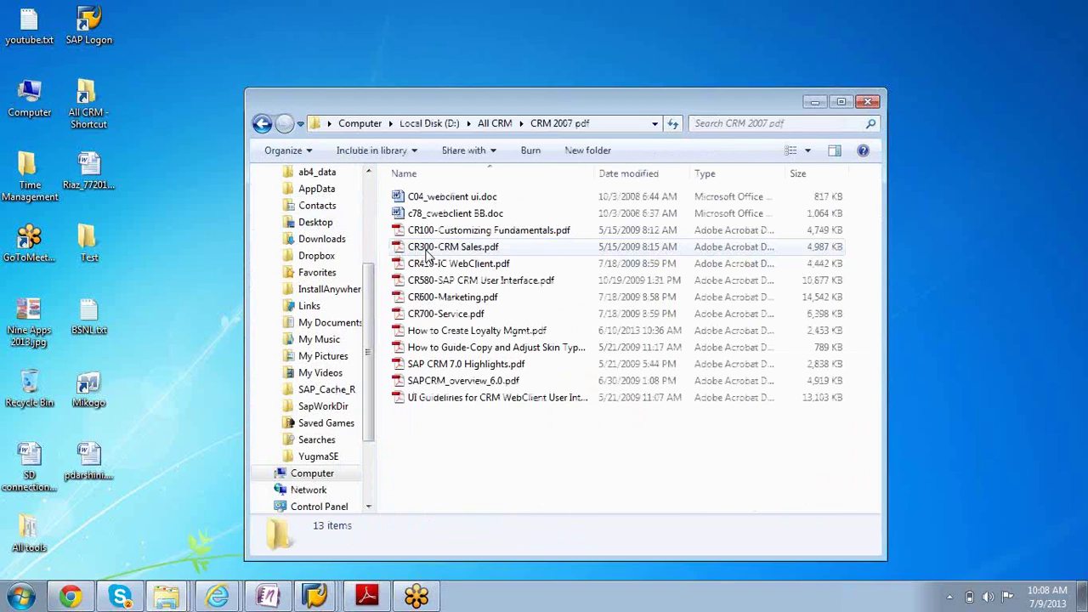
Return to the All CRM folder on Local Disk (D:) and search it for "ipc"
{"action": "left_click", "coordinate": [263, 124]}
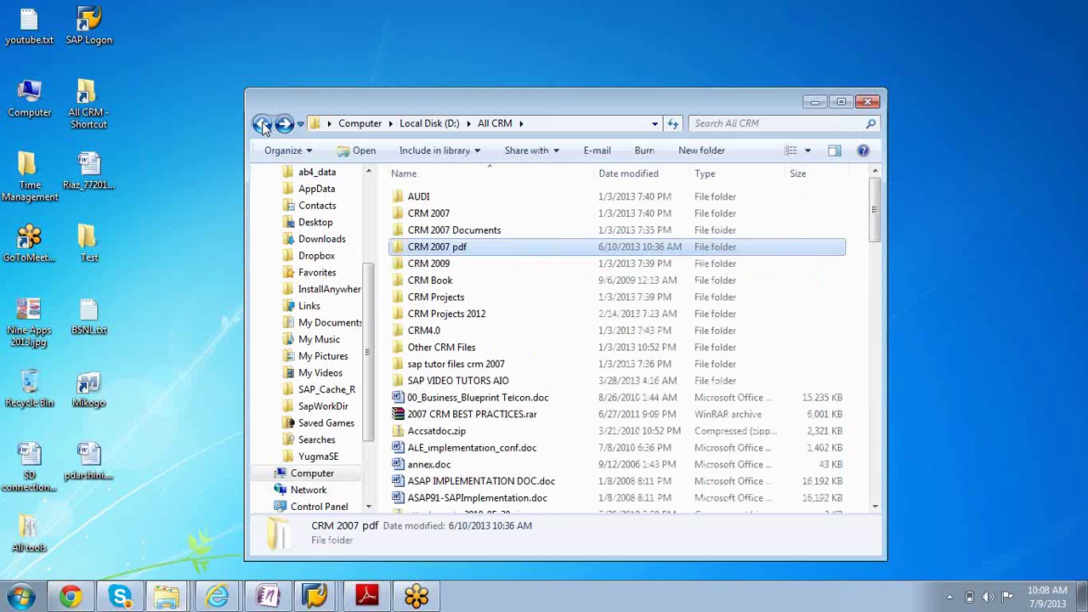
{"action": "left_click", "coordinate": [263, 125]}
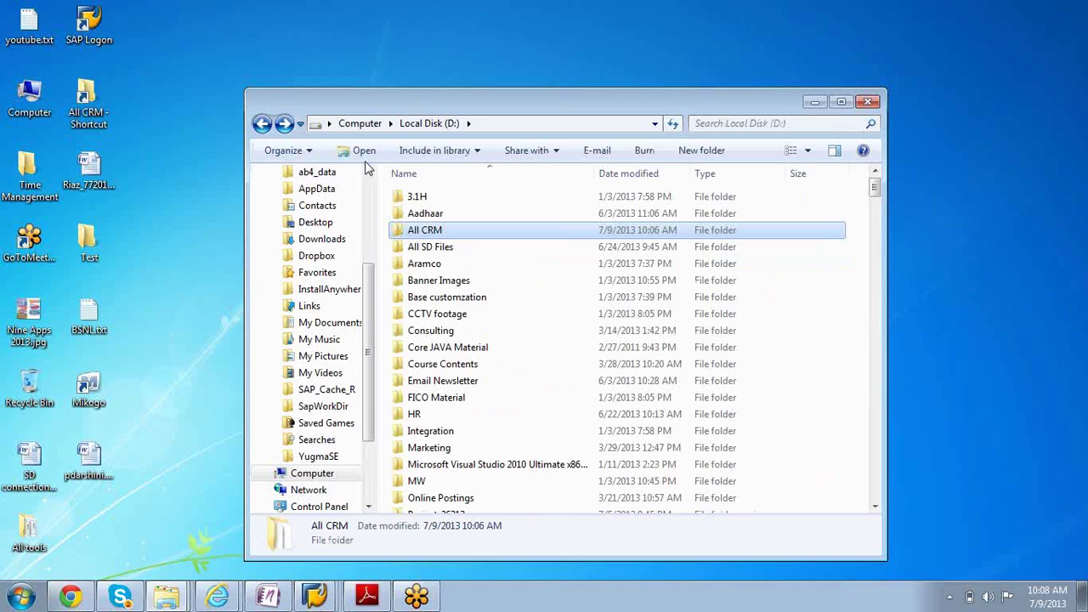
{"action": "double_click", "coordinate": [417, 230]}
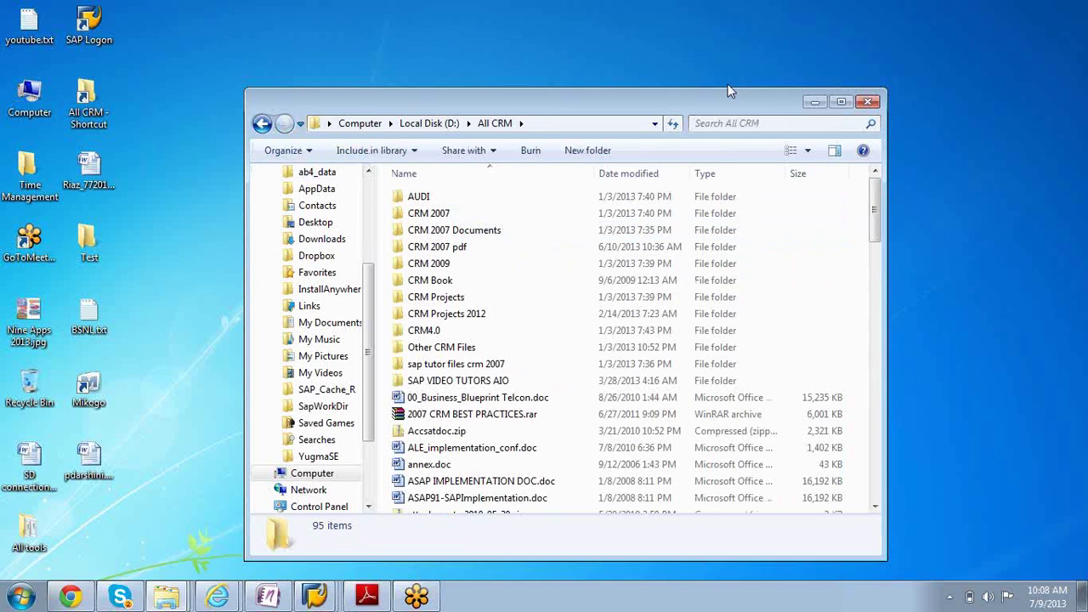
{"action": "left_click", "coordinate": [727, 126]}
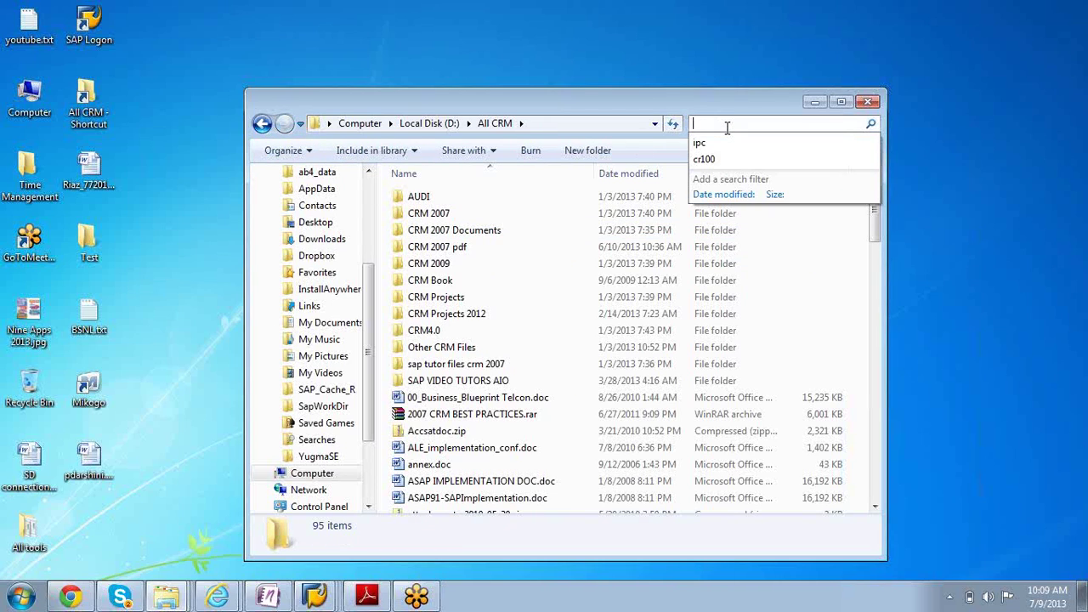
{"action": "key", "text": "Down"}
{"action": "key", "text": "Return"}
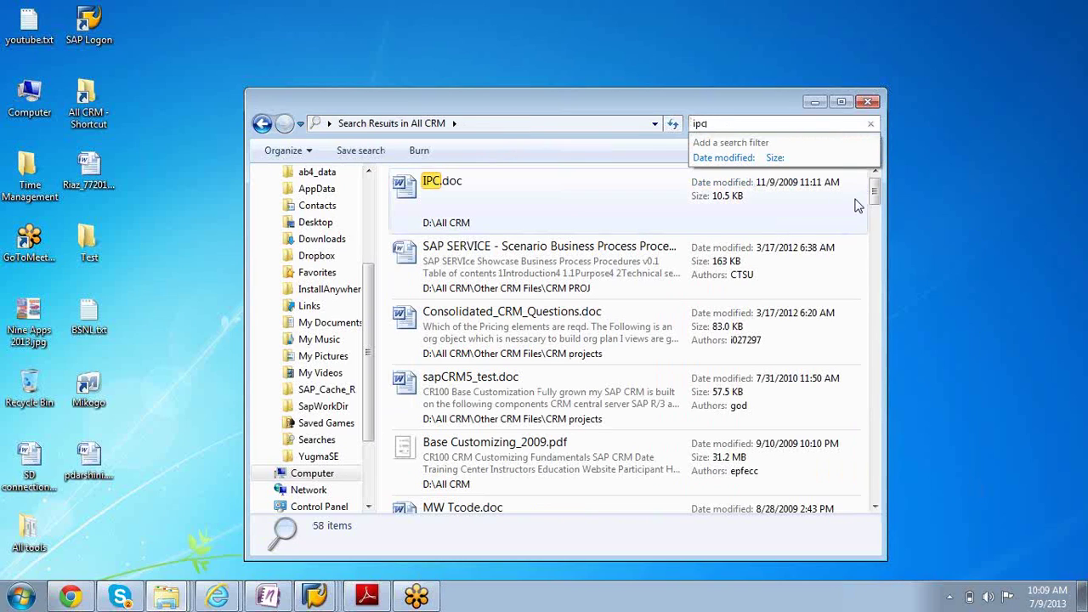
Look through the All CRM search results for IPC material down to the end of the list
{"action": "left_click", "coordinate": [764, 131]}
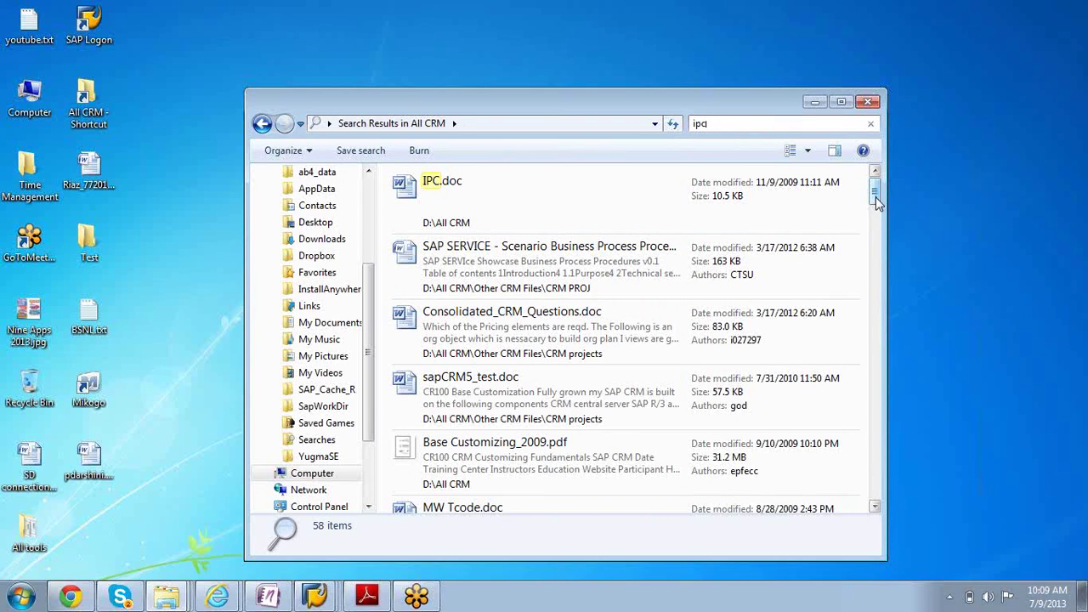
{"action": "left_click_drag", "start_coordinate": [876, 198], "coordinate": [891, 358]}
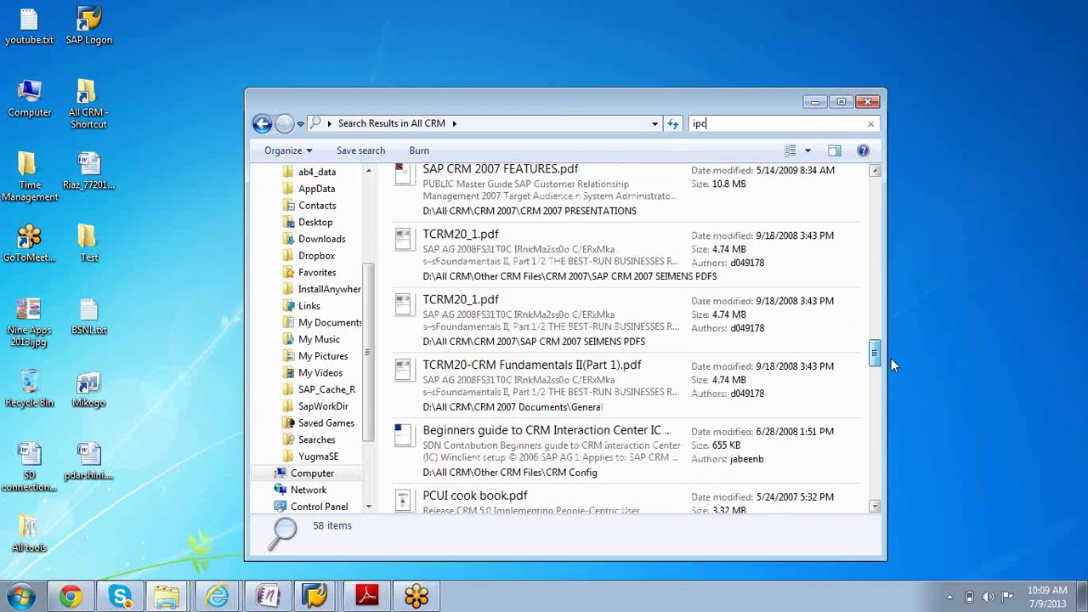
{"action": "mouse_move", "coordinate": [891, 358]}
{"action": "left_mouse_down"}
{"action": "mouse_move", "coordinate": [904, 496]}
{"action": "mouse_move", "coordinate": [883, 183]}
{"action": "mouse_move", "coordinate": [876, 368]}
{"action": "left_mouse_up"}
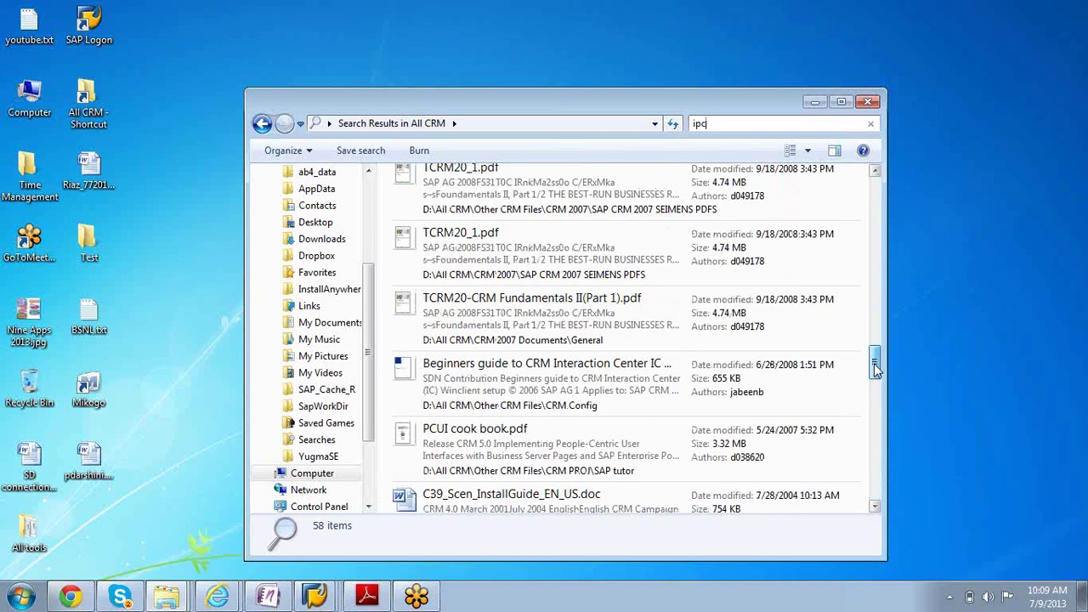
{"action": "left_click_drag", "start_coordinate": [876, 367], "coordinate": [887, 481]}
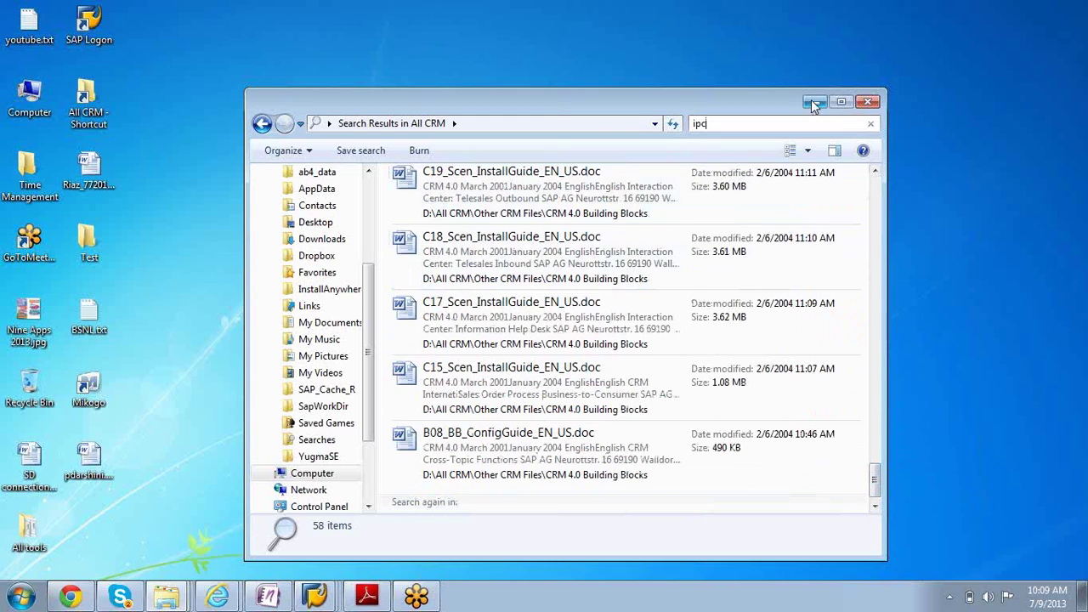
Put the All CRM results window away, switch to Chrome, and search Google for "sap crm IPC architecture"
{"action": "left_click", "coordinate": [812, 102]}
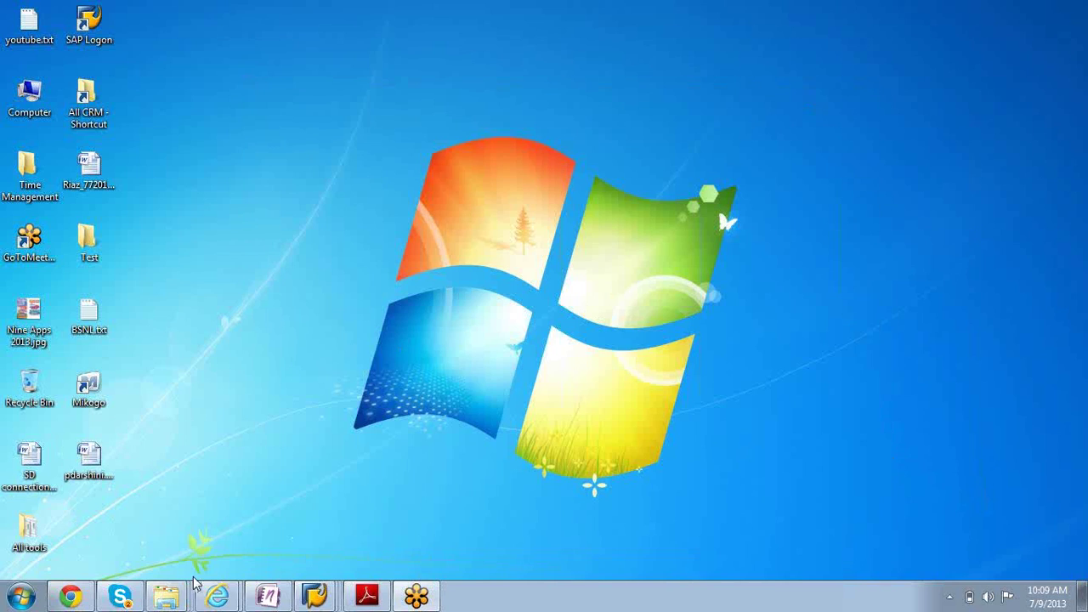
{"action": "left_click", "coordinate": [71, 596]}
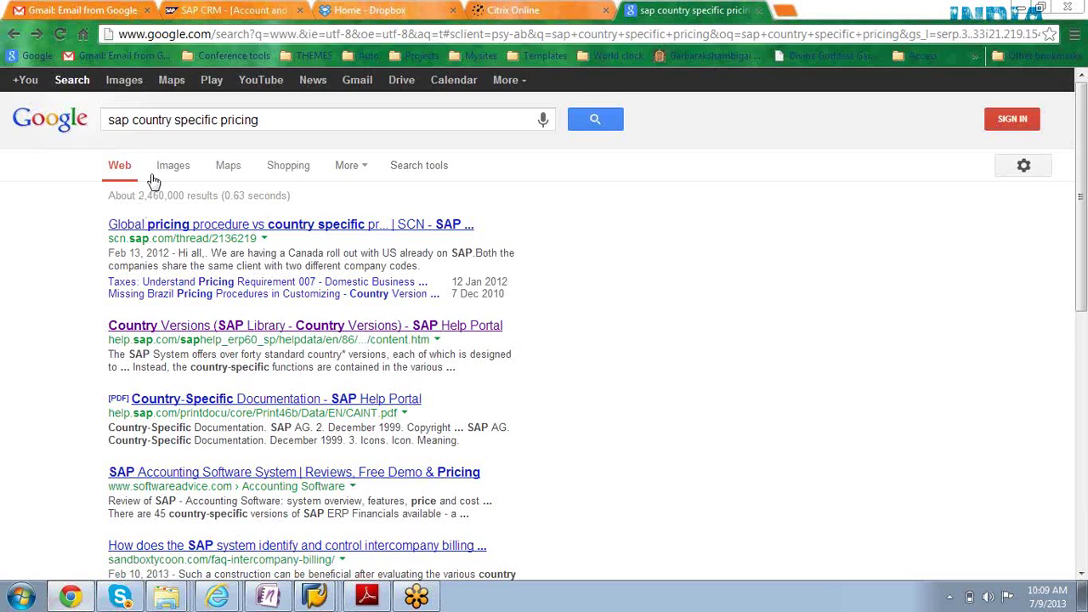
{"action": "left_click", "coordinate": [299, 127]}
{"action": "key", "text": "BackSpace"}
{"action": "key", "text": "BackSpace"}
{"action": "key", "text": "BackSpace"}
{"action": "key", "text": "BackSpace"}
{"action": "key", "text": "BackSpace"}
{"action": "key", "text": "BackSpace"}
{"action": "key", "text": "BackSpace"}
{"action": "key", "text": "BackSpace"}
{"action": "key", "text": "BackSpace"}
{"action": "key", "text": "BackSpace"}
{"action": "key", "text": "BackSpace"}
{"action": "key", "text": "BackSpace"}
{"action": "key", "text": "BackSpace"}
{"action": "key", "text": "BackSpace"}
{"action": "key", "text": "BackSpace"}
{"action": "key", "text": "BackSpace"}
{"action": "key", "text": "BackSpace"}
{"action": "key", "text": "BackSpace"}
{"action": "key", "text": "BackSpace"}
{"action": "key", "text": "BackSpace"}
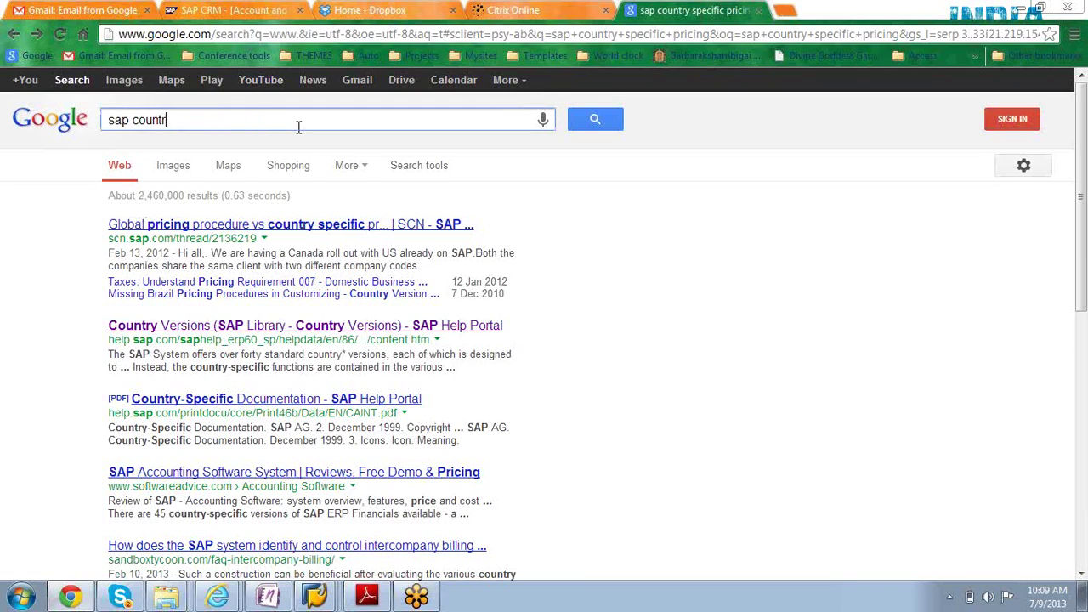
{"action": "key", "text": "BackSpace"}
{"action": "type", "text": "cr"}
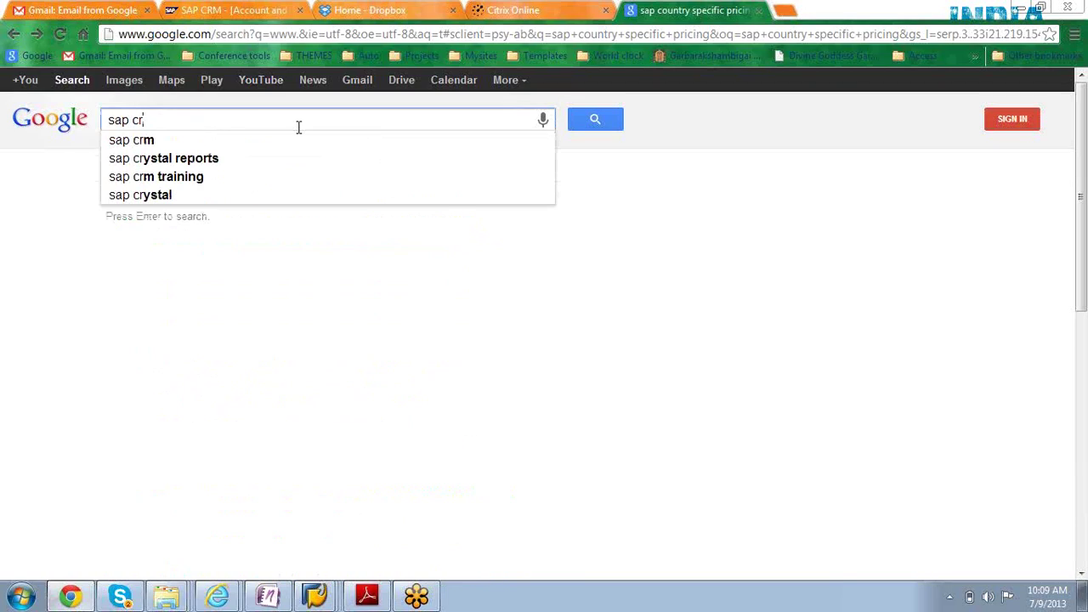
{"action": "type", "text": "m IPC a"}
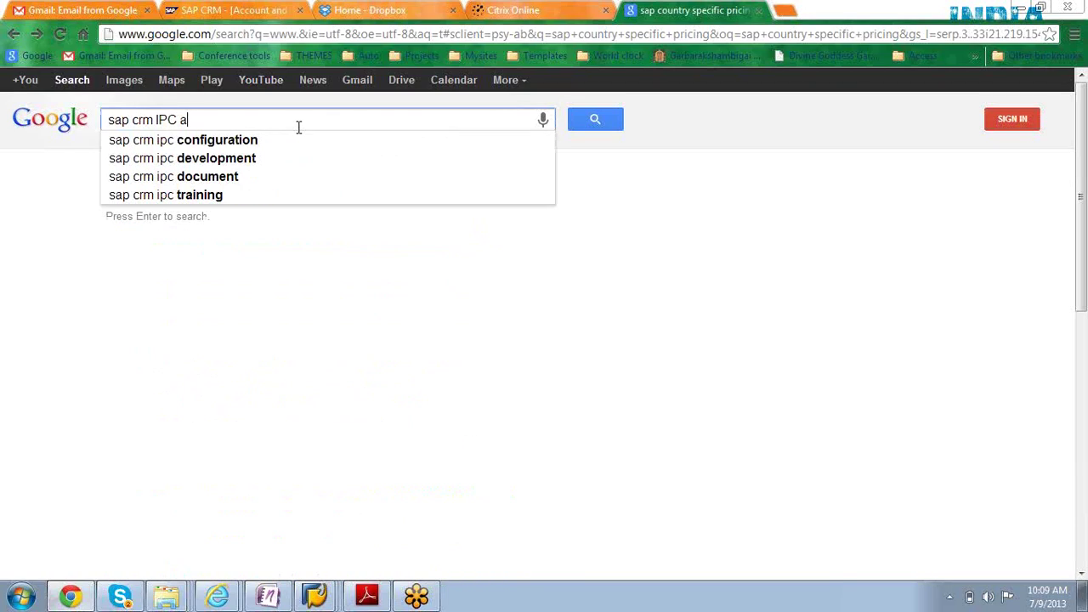
{"action": "type", "text": "rchite"}
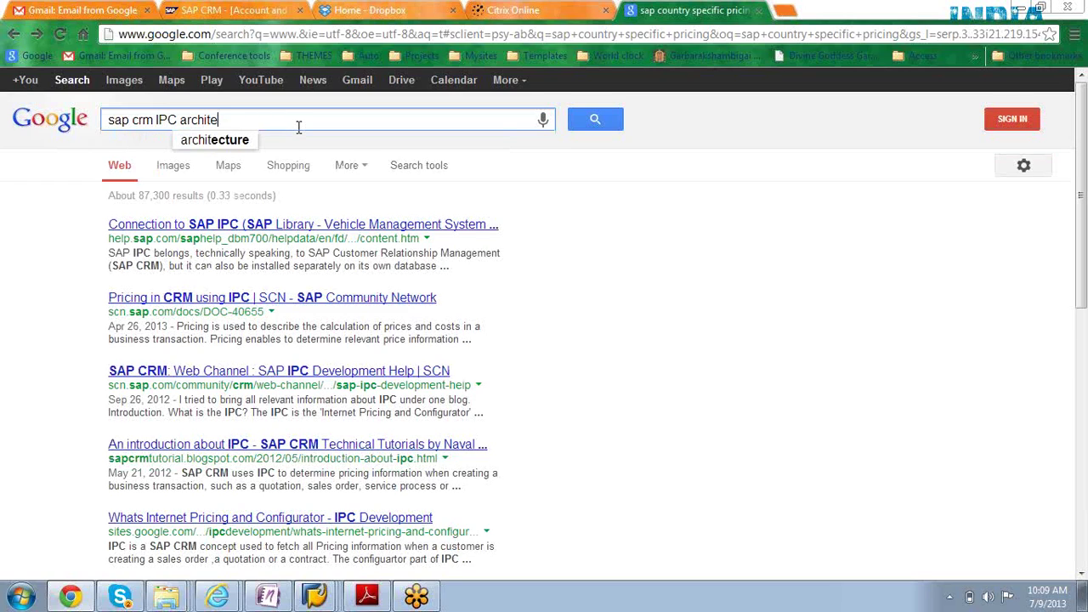
{"action": "type", "text": "cture"}
{"action": "key", "text": "Return"}
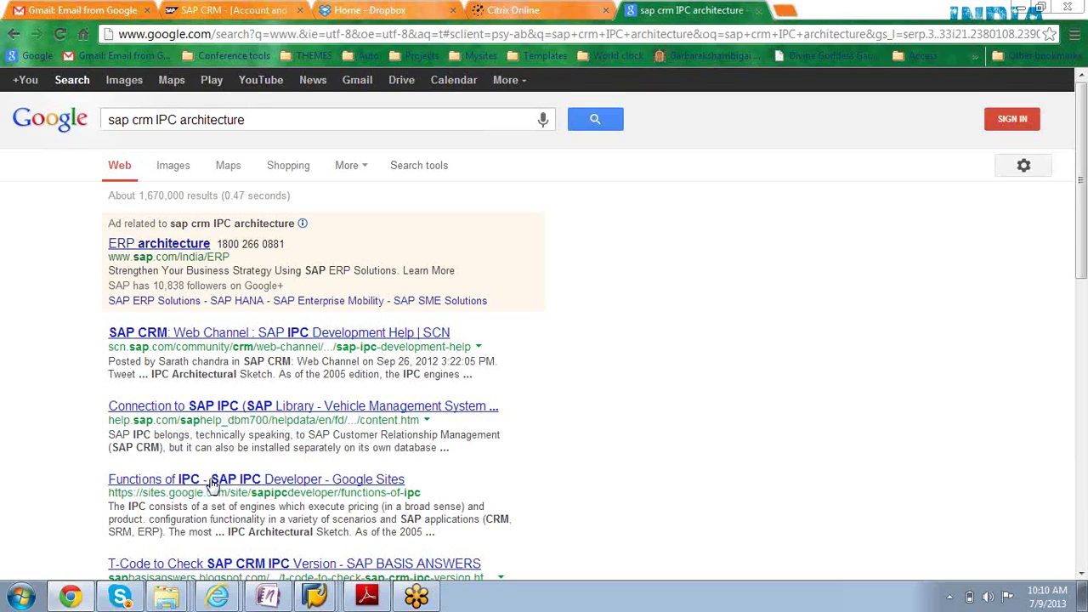
Read the SAP Library page "Connection to SAP IPC" from the results, glance at the SAP CRM and Dropbox pages, and return to the results
{"action": "left_click", "coordinate": [234, 407]}
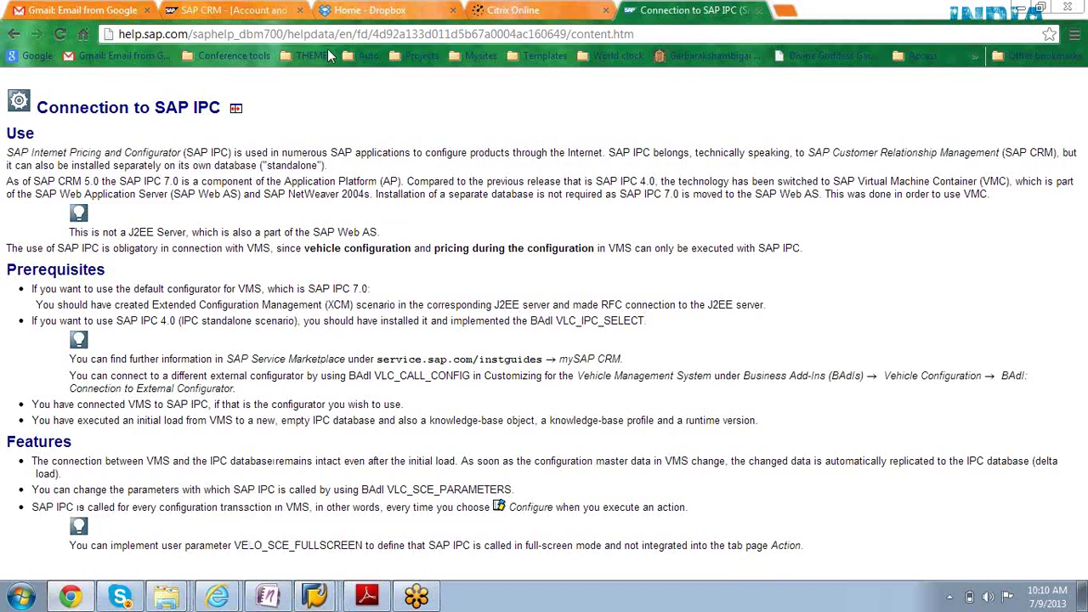
{"action": "left_click", "coordinate": [228, 17]}
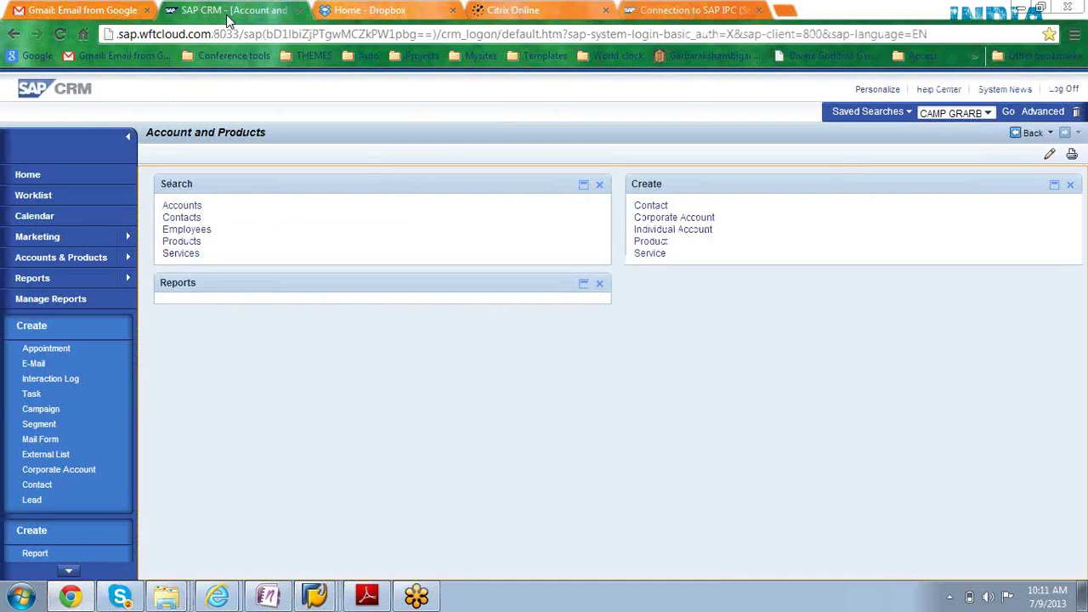
{"action": "left_click", "coordinate": [357, 12]}
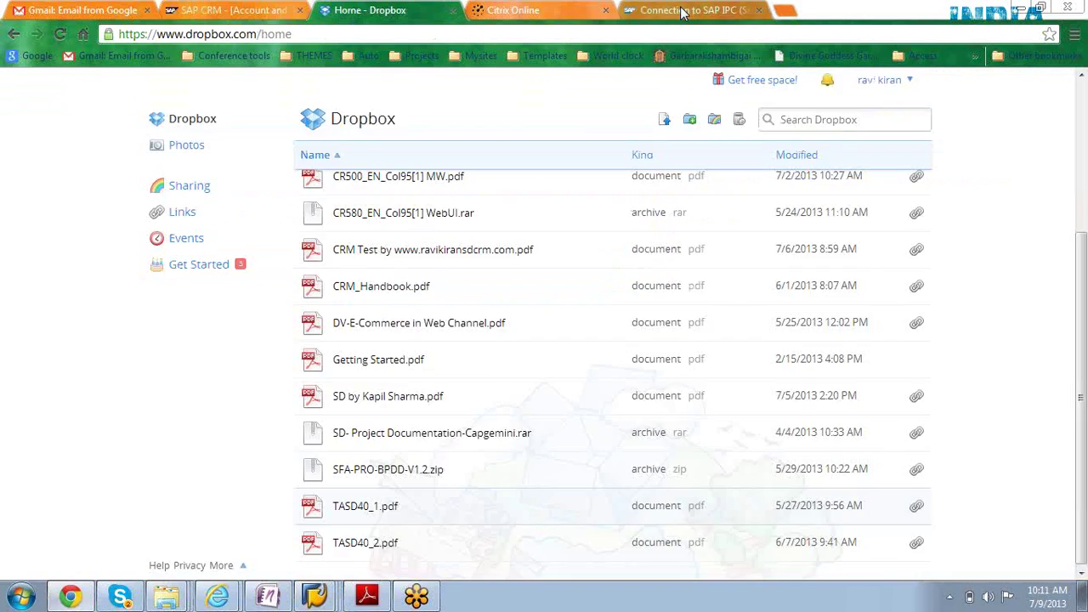
{"action": "left_click", "coordinate": [683, 12]}
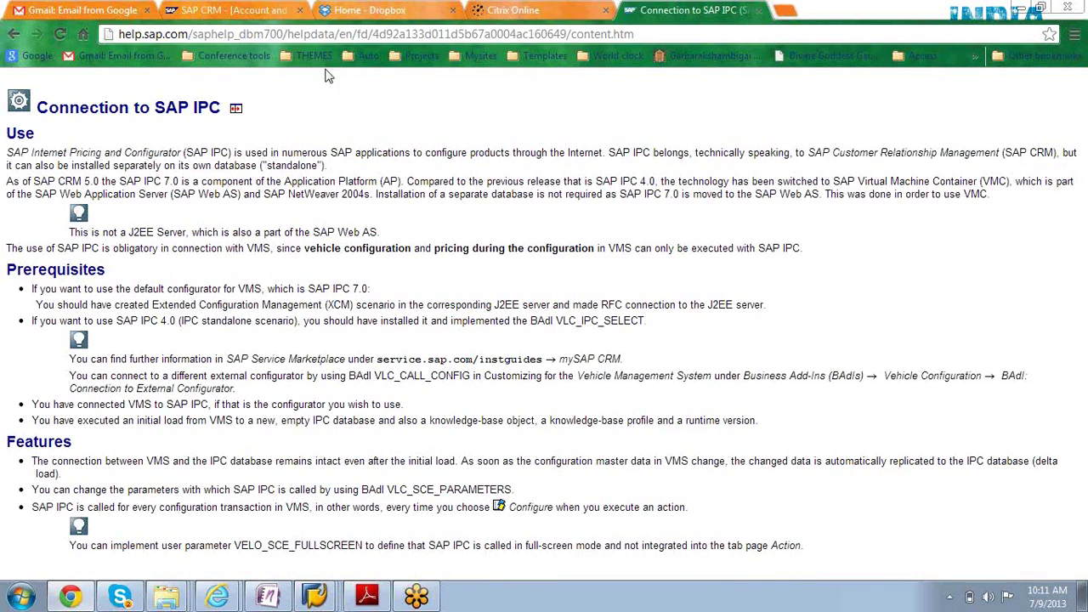
{"action": "left_click", "coordinate": [13, 34]}
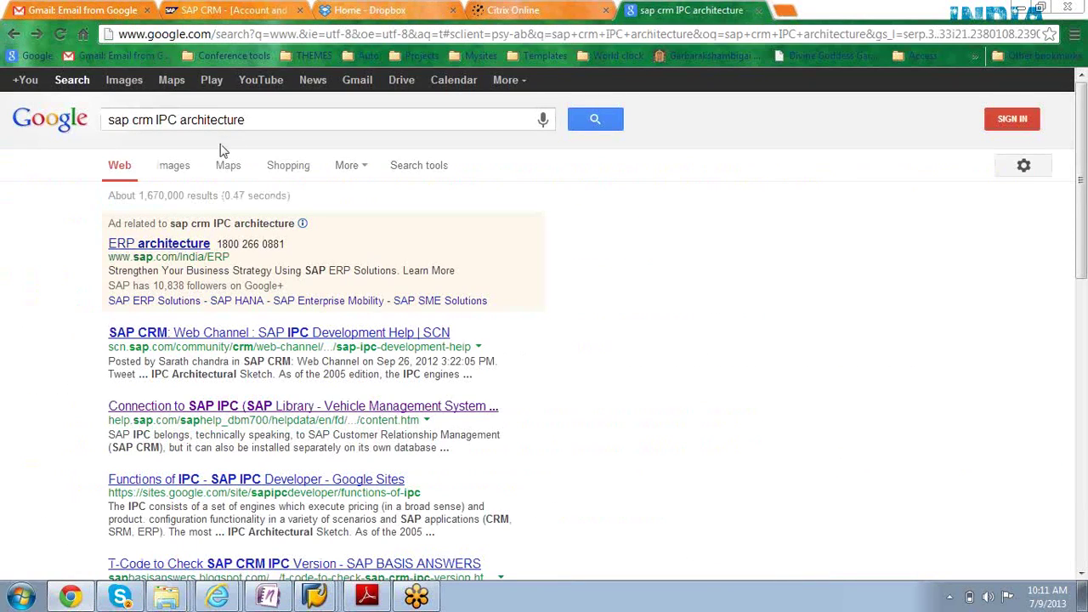
Switch to Google image results and change the query to "sap crm Inter pricing architecture"
{"action": "left_click", "coordinate": [171, 167]}
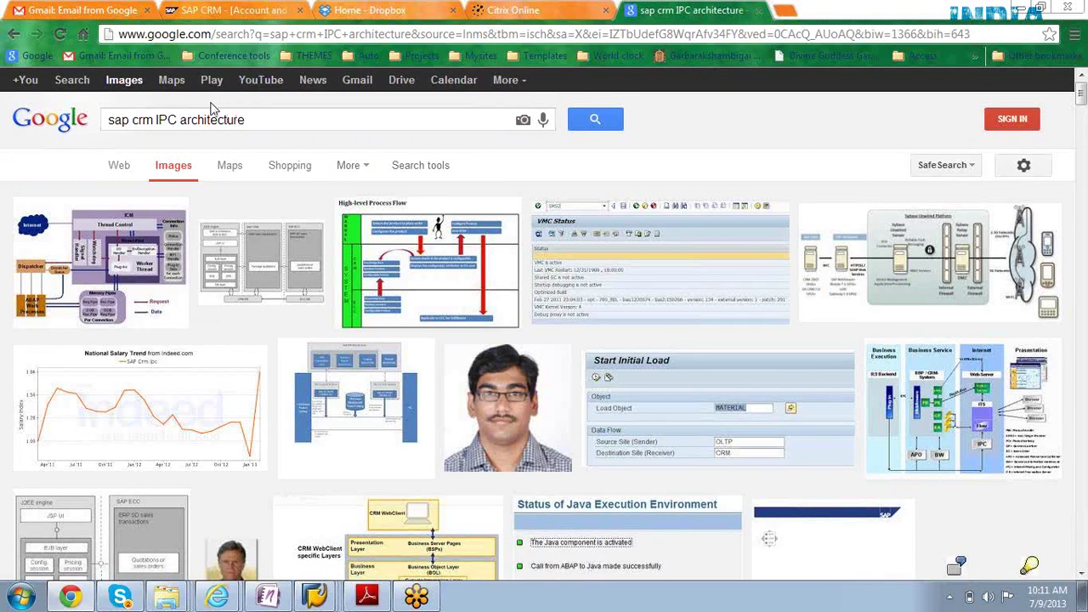
{"action": "left_click", "coordinate": [181, 119]}
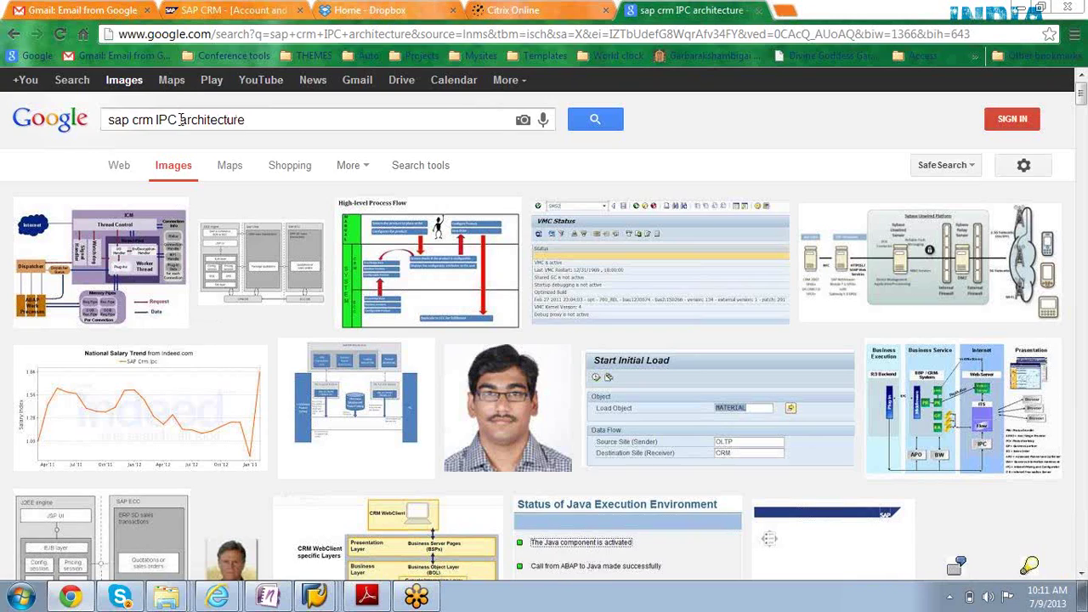
{"action": "key", "text": "BackSpace"}
{"action": "key", "text": "BackSpace"}
{"action": "key", "text": "BackSpace"}
{"action": "key", "text": "BackSpace"}
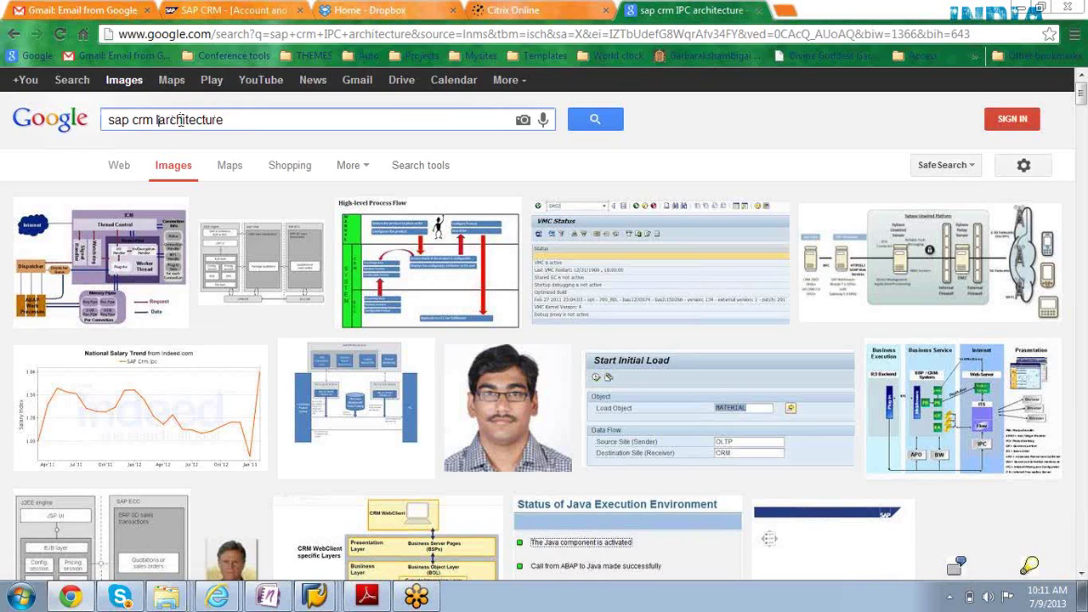
{"action": "type", "text": "Internp"}
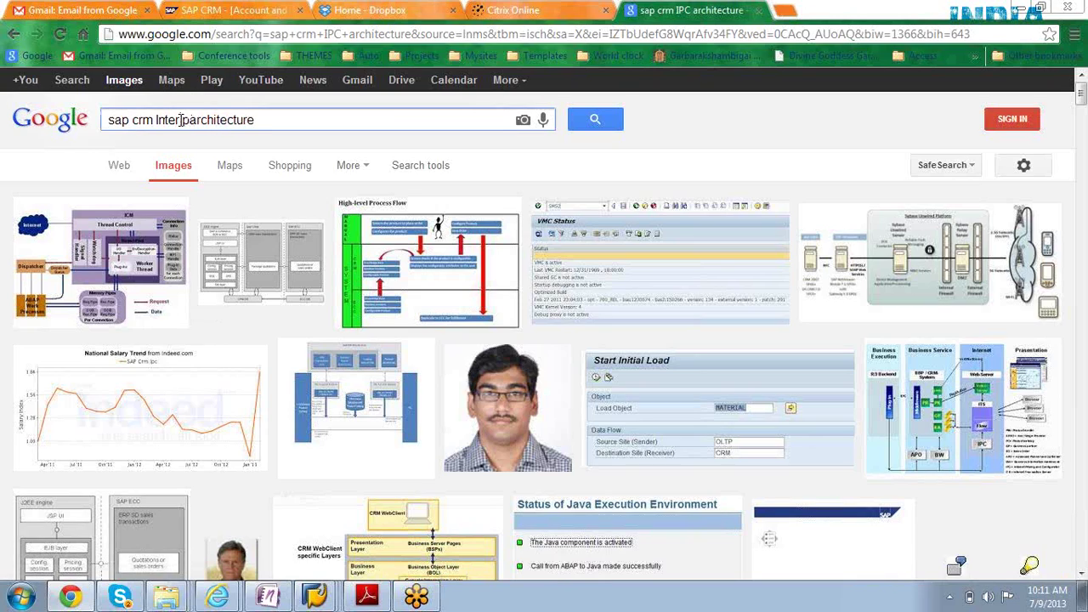
{"action": "type", "text": "ricin"}
{"action": "type", "text": "g"}
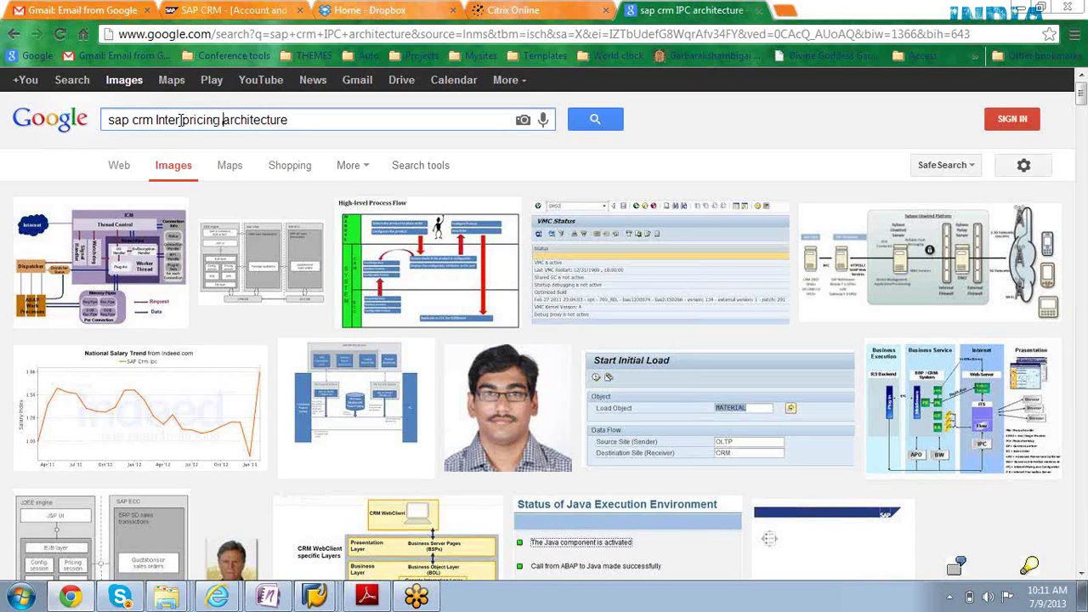
{"action": "key", "text": "Return"}
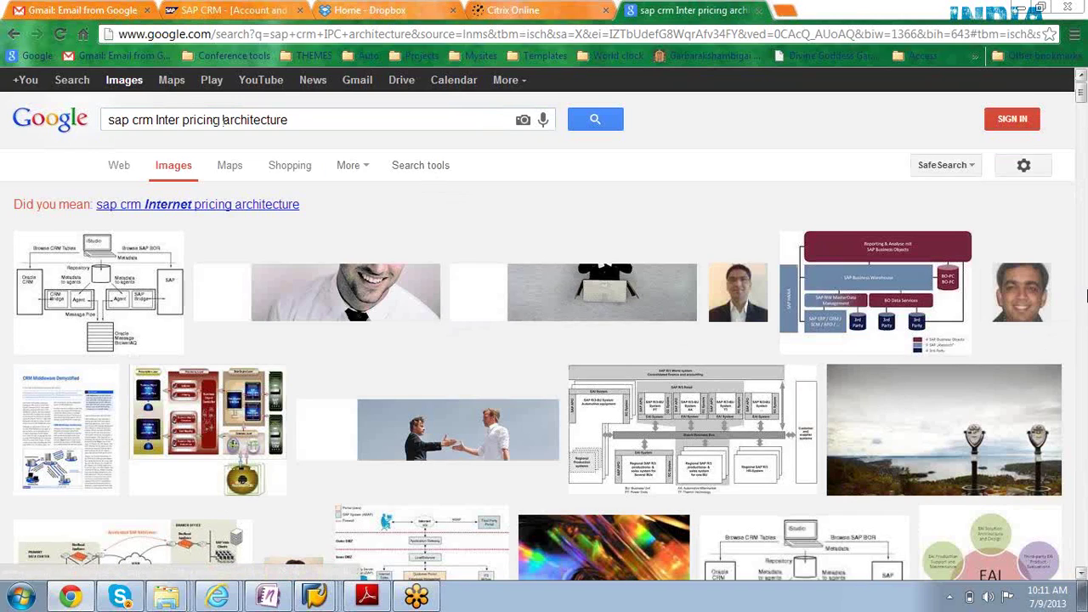
Look through the image results for an IPC architecture diagram and return to the start of the results
{"action": "left_click", "coordinate": [1081, 574]}
{"action": "left_click_drag", "start_coordinate": [1083, 576], "coordinate": [1082, 575]}
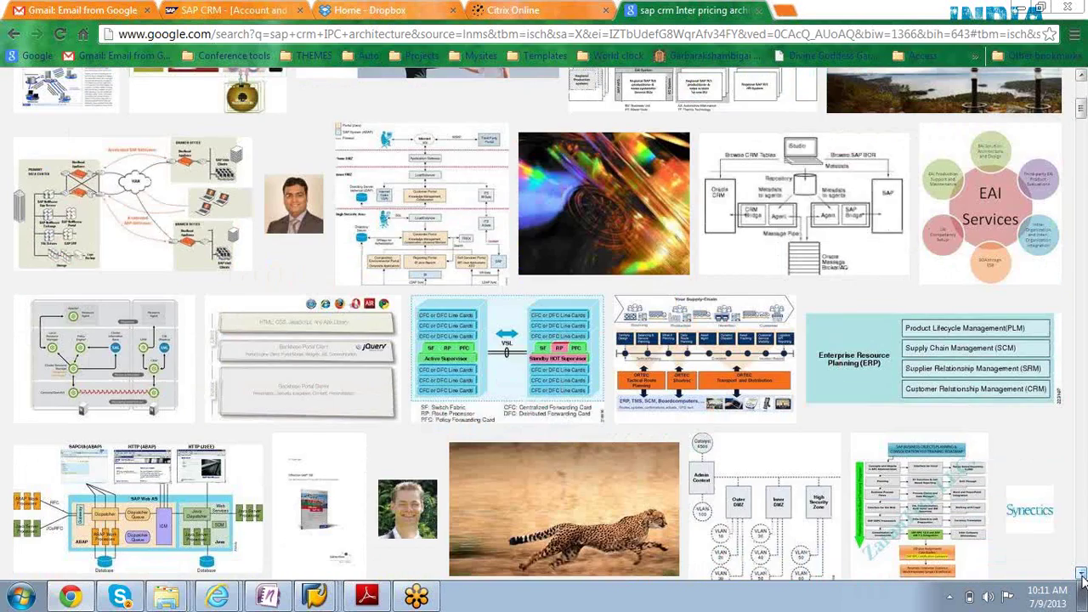
{"action": "left_click_drag", "start_coordinate": [1082, 576], "coordinate": [1082, 576]}
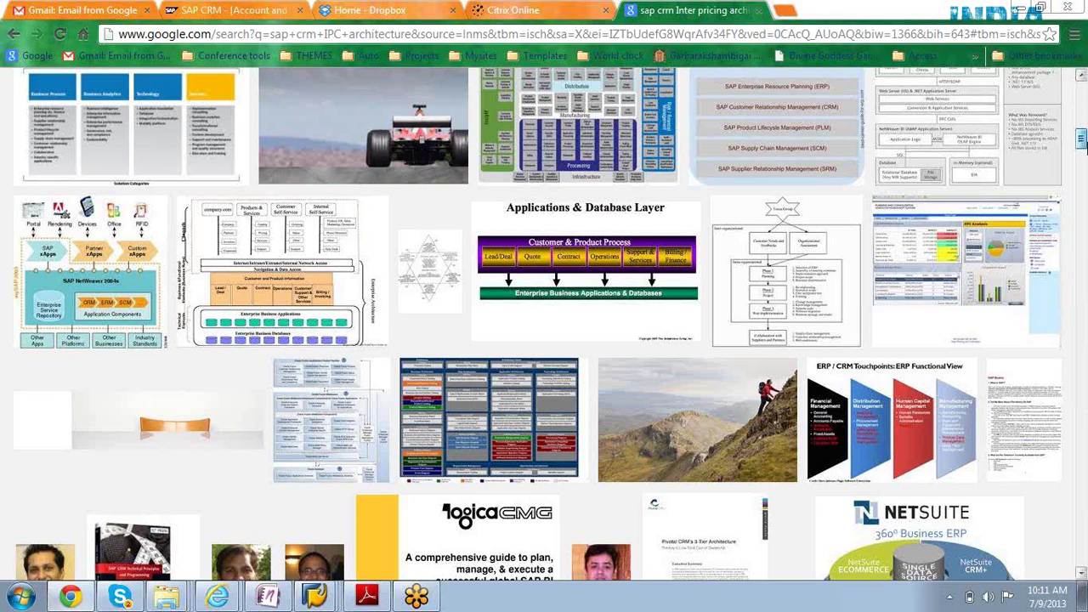
{"action": "left_click_drag", "start_coordinate": [1084, 191], "coordinate": [1083, 217]}
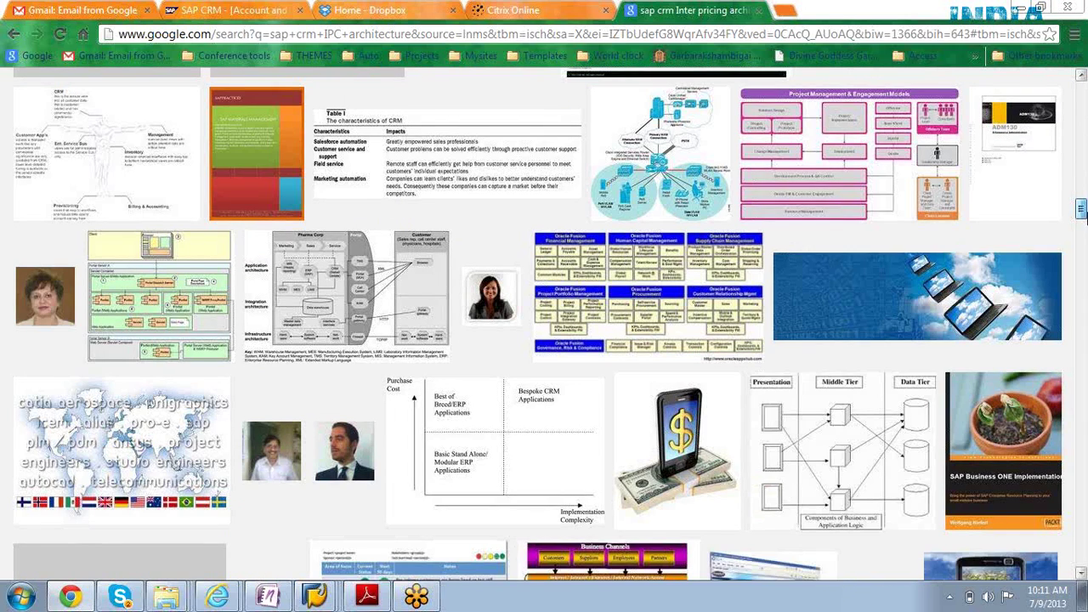
{"action": "left_click_drag", "start_coordinate": [1082, 213], "coordinate": [1044, 90]}
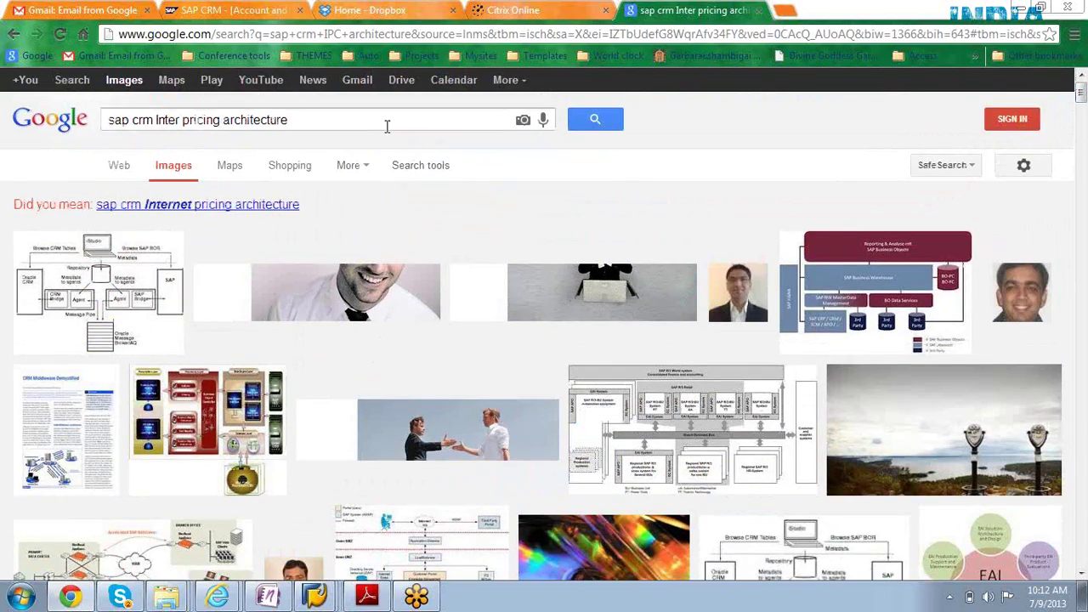
Change the image search query to "sap crm Inter pricing and configurator" and run it
{"action": "left_click", "coordinate": [362, 115]}
{"action": "key", "text": "BackSpace"}
{"action": "key", "text": "BackSpace"}
{"action": "key", "text": "BackSpace"}
{"action": "key", "text": "BackSpace"}
{"action": "key", "text": "BackSpace"}
{"action": "key", "text": "BackSpace"}
{"action": "key", "text": "BackSpace"}
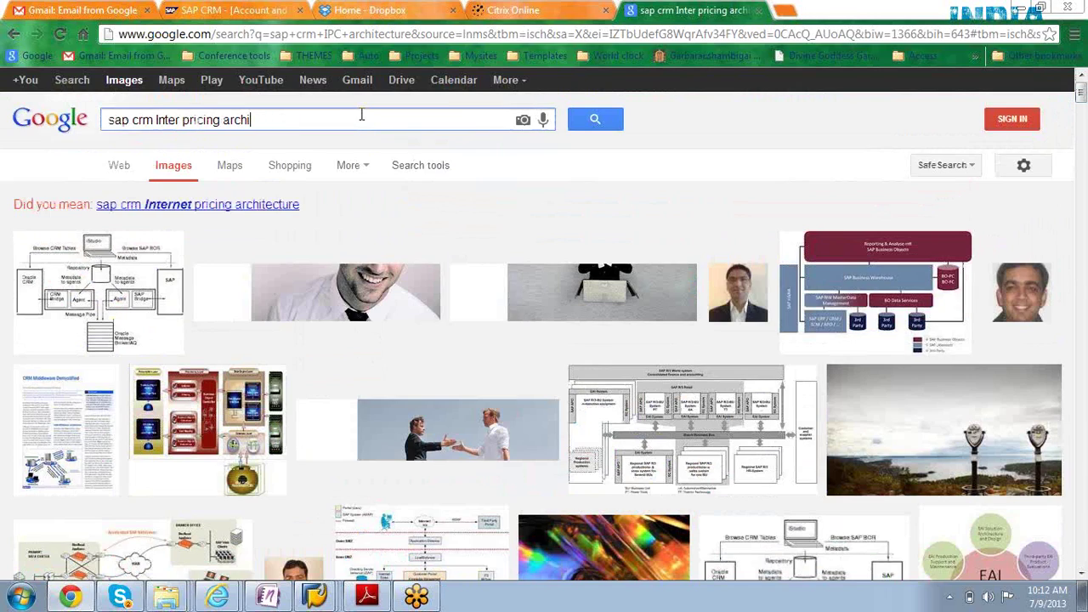
{"action": "key", "text": "BackSpace"}
{"action": "key", "text": "BackSpace"}
{"action": "key", "text": "BackSpace"}
{"action": "type", "text": "and configurator"}
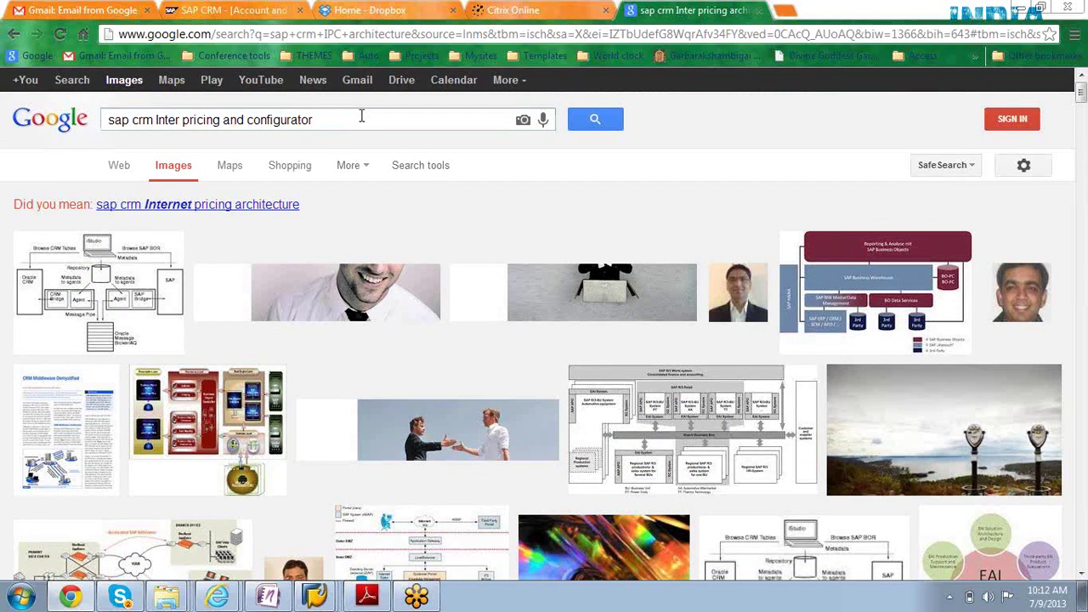
{"action": "key", "text": "Return"}
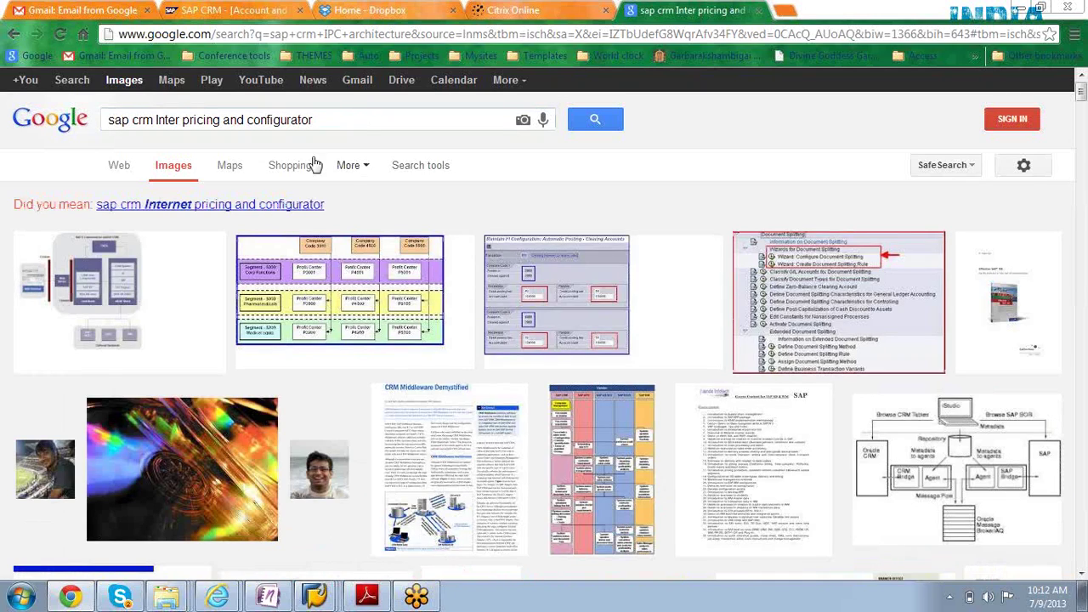
Preview the SAP E-Commerce for mySAP CRM diagram and two related images, ending on "Components of R/3 Online Store Scenario with IPC"
{"action": "left_click", "coordinate": [101, 281]}
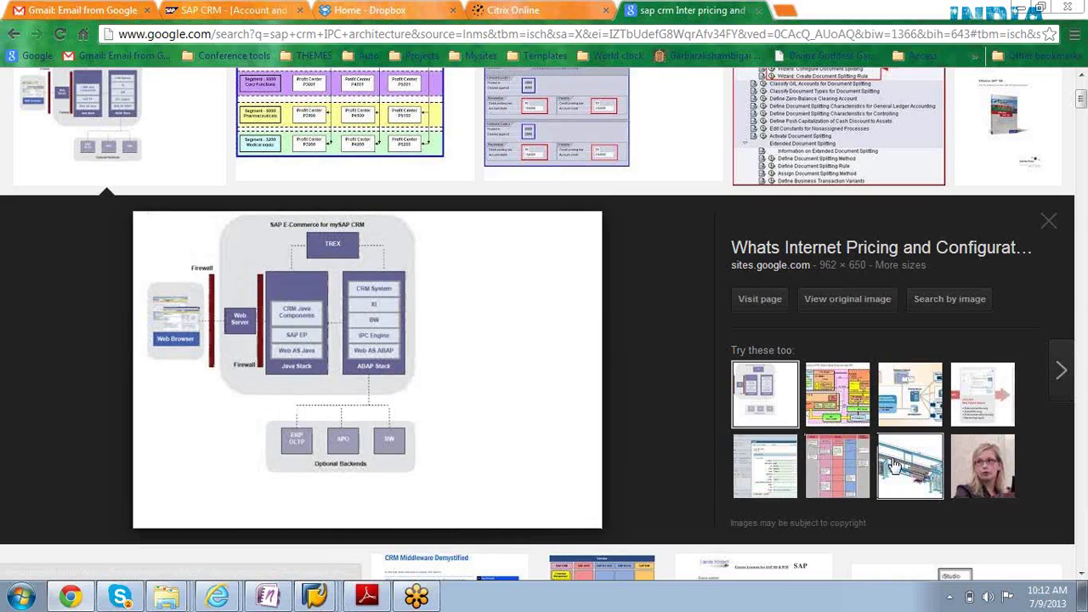
{"action": "left_click", "coordinate": [905, 411]}
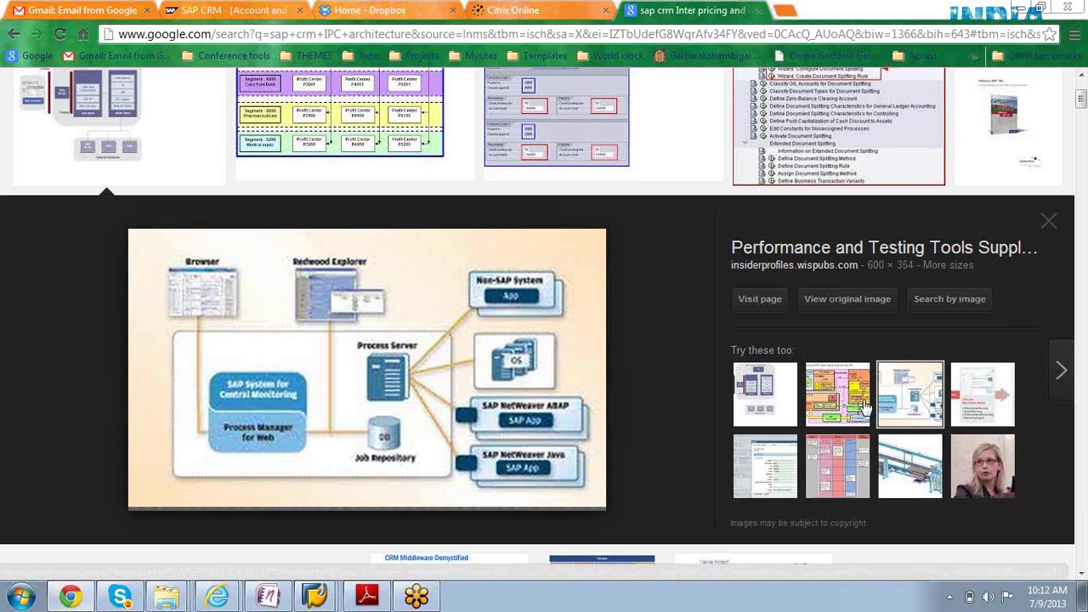
{"action": "left_click", "coordinate": [835, 423]}
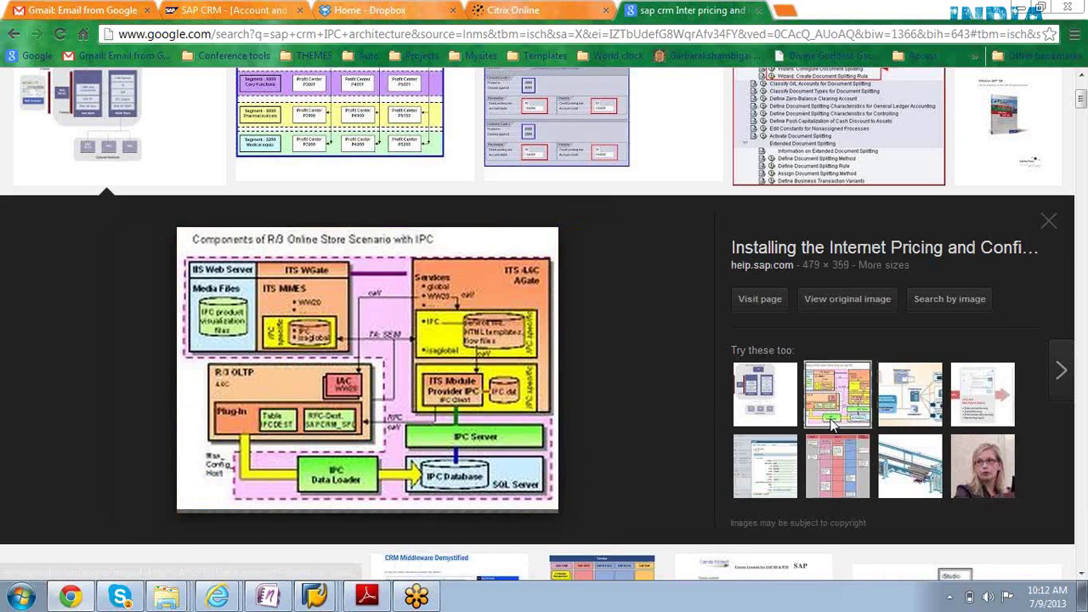